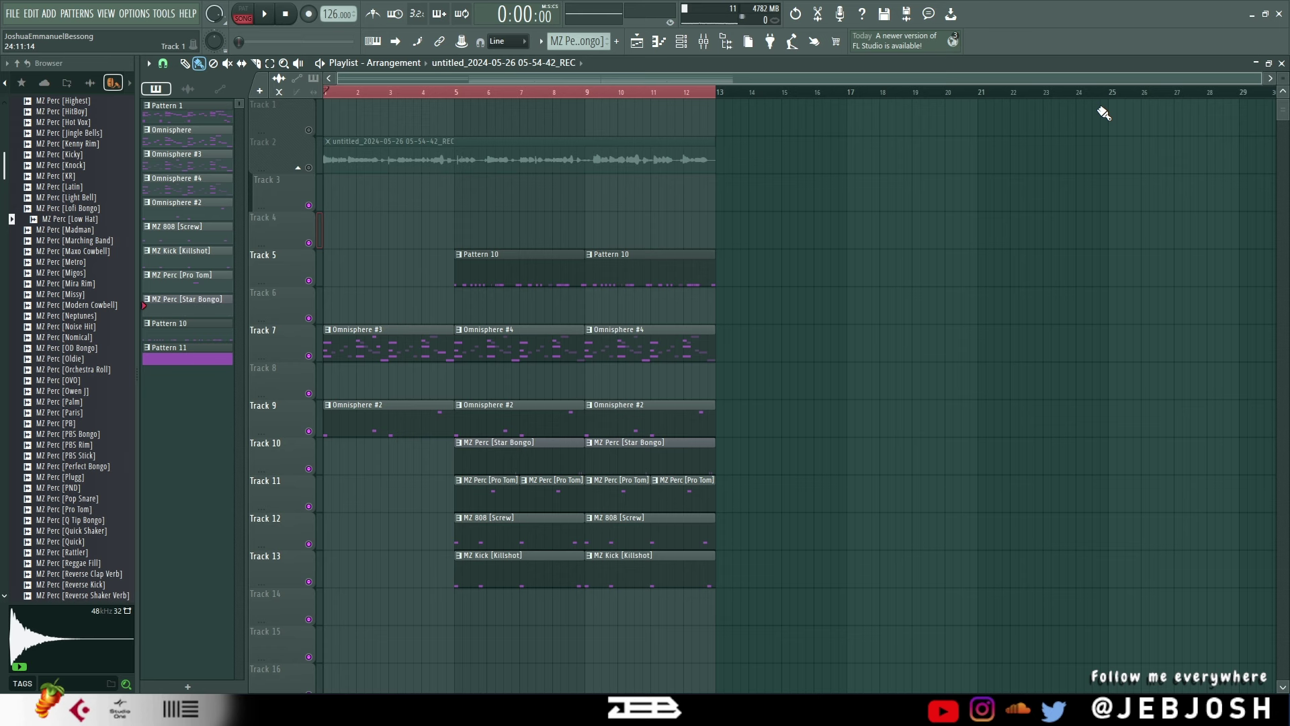
Close the playlist and make Pattern 1 the current pattern.
click(1282, 64)
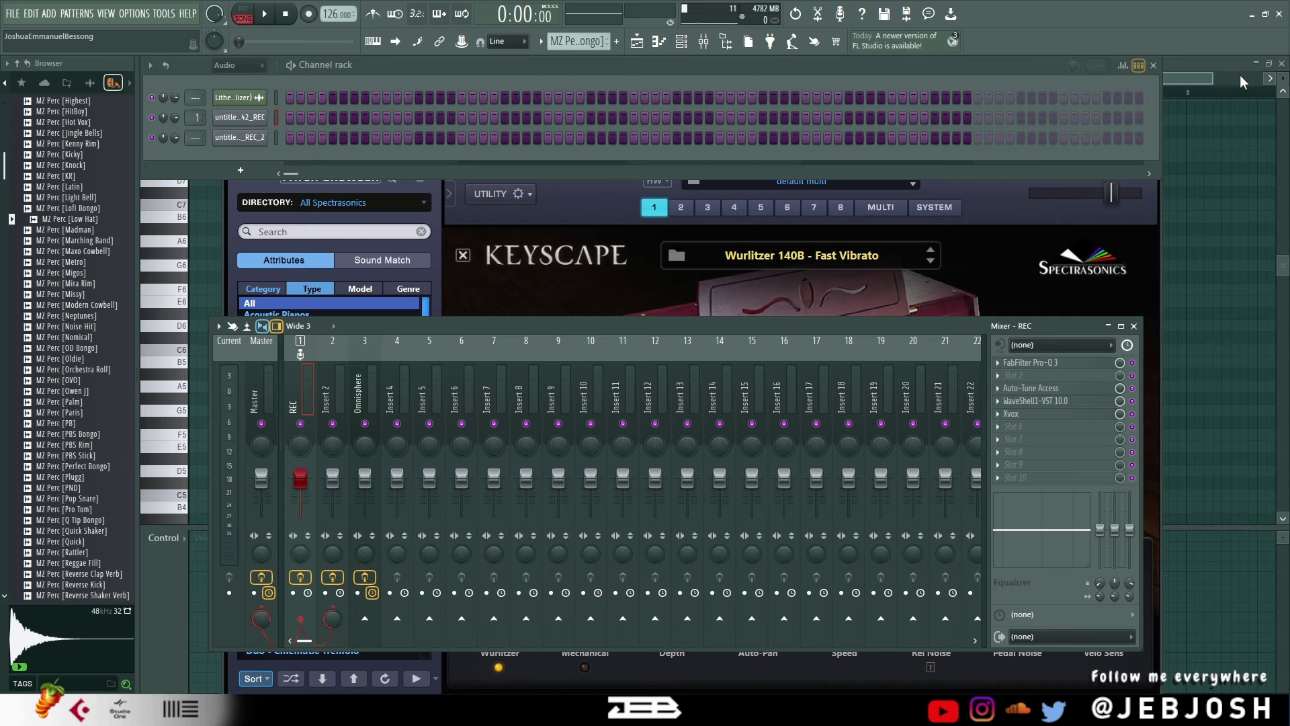
click(548, 42)
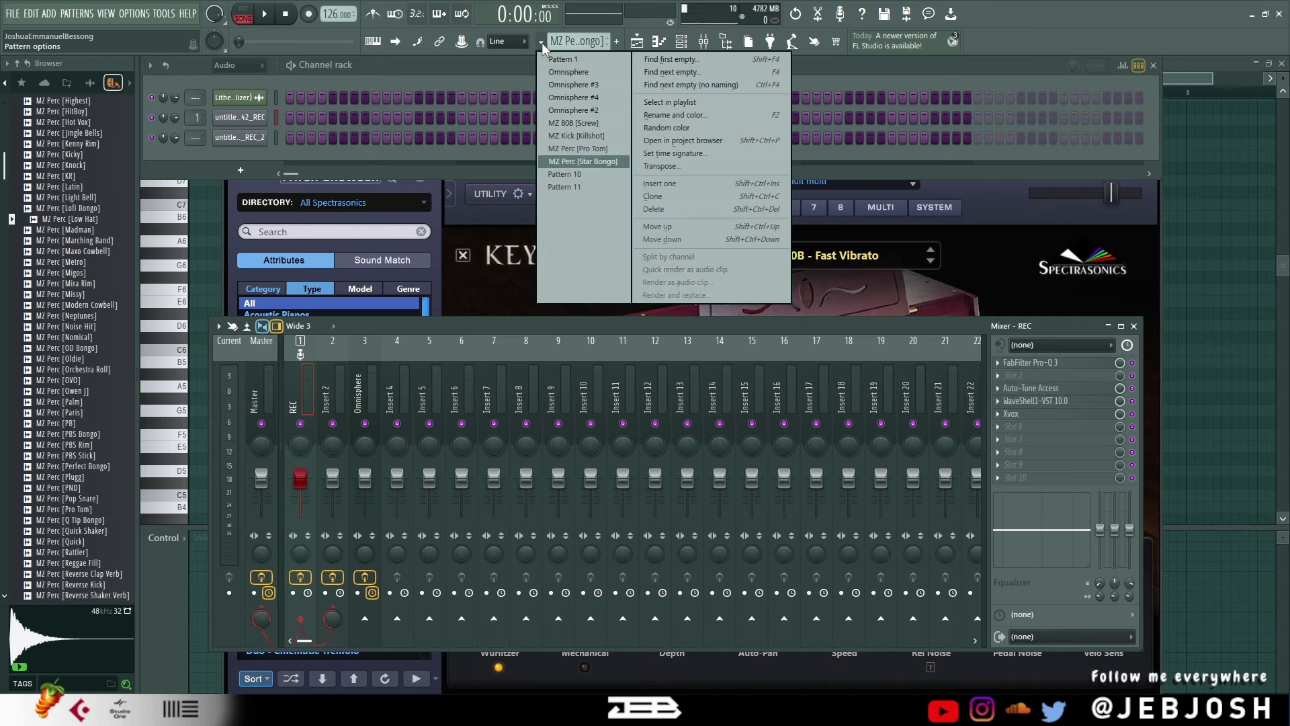
click(568, 59)
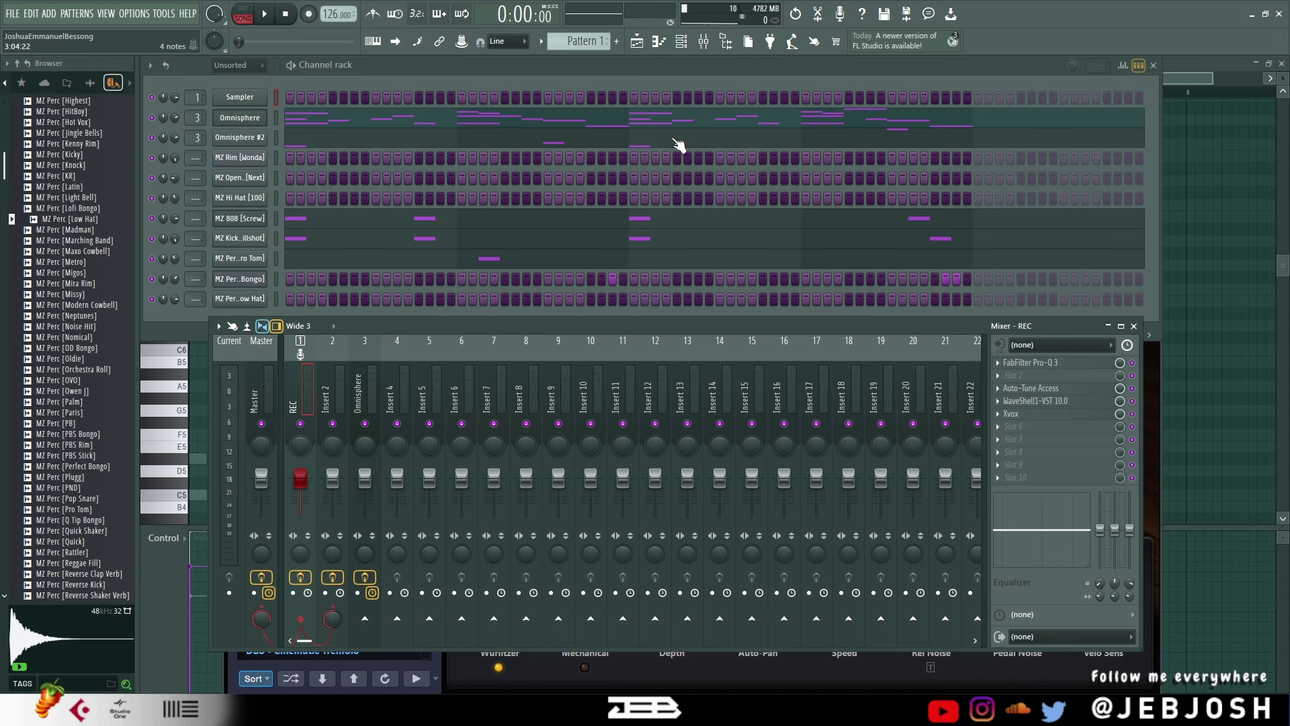
Inspect the Xvox vocal effect on the REC mixer track, then close it.
click(1042, 423)
click(902, 94)
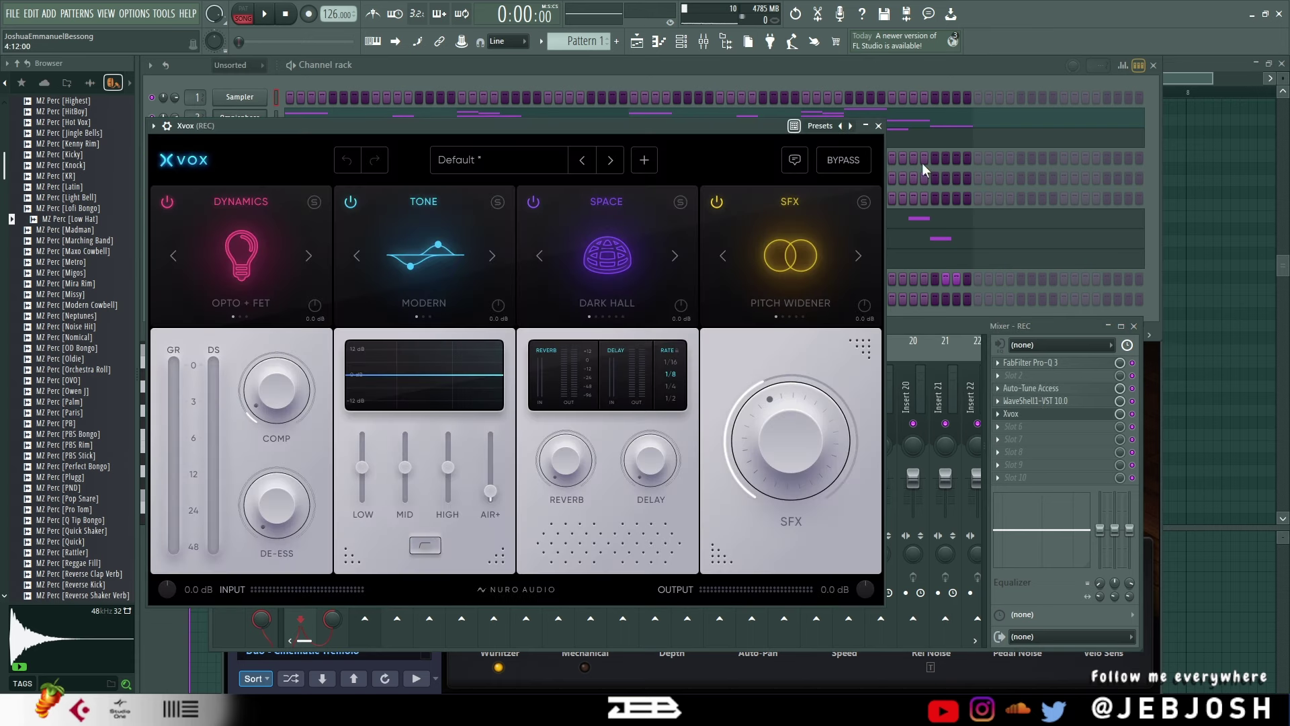
click(879, 126)
Start playback and paint two Omnisphere clips on Track 4 across bars 13–21.
click(637, 41)
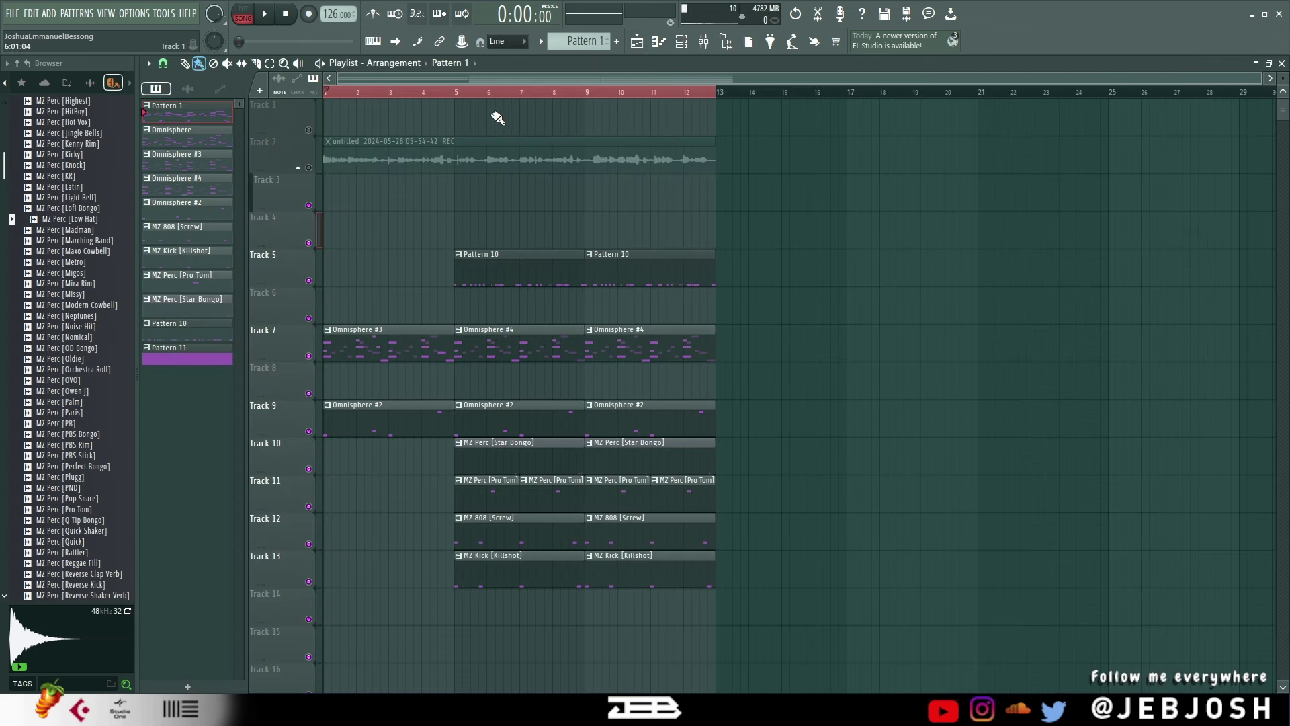
key(space)
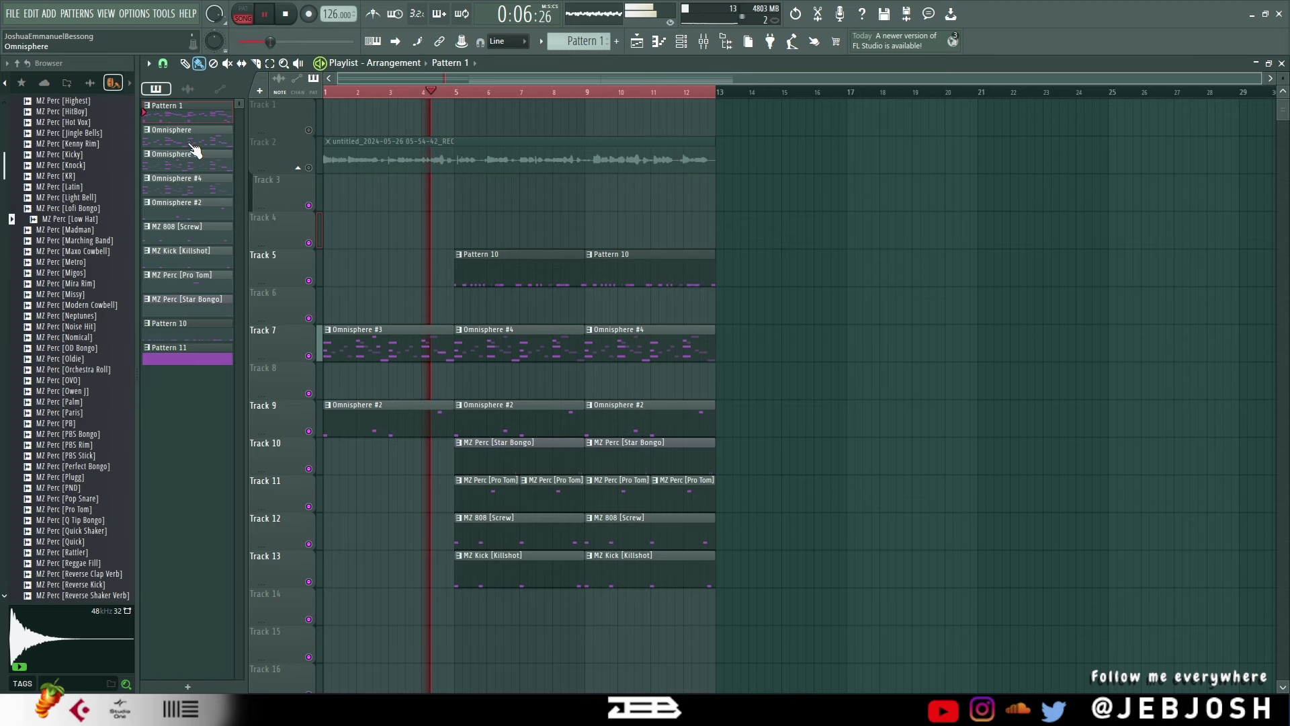
click(219, 146)
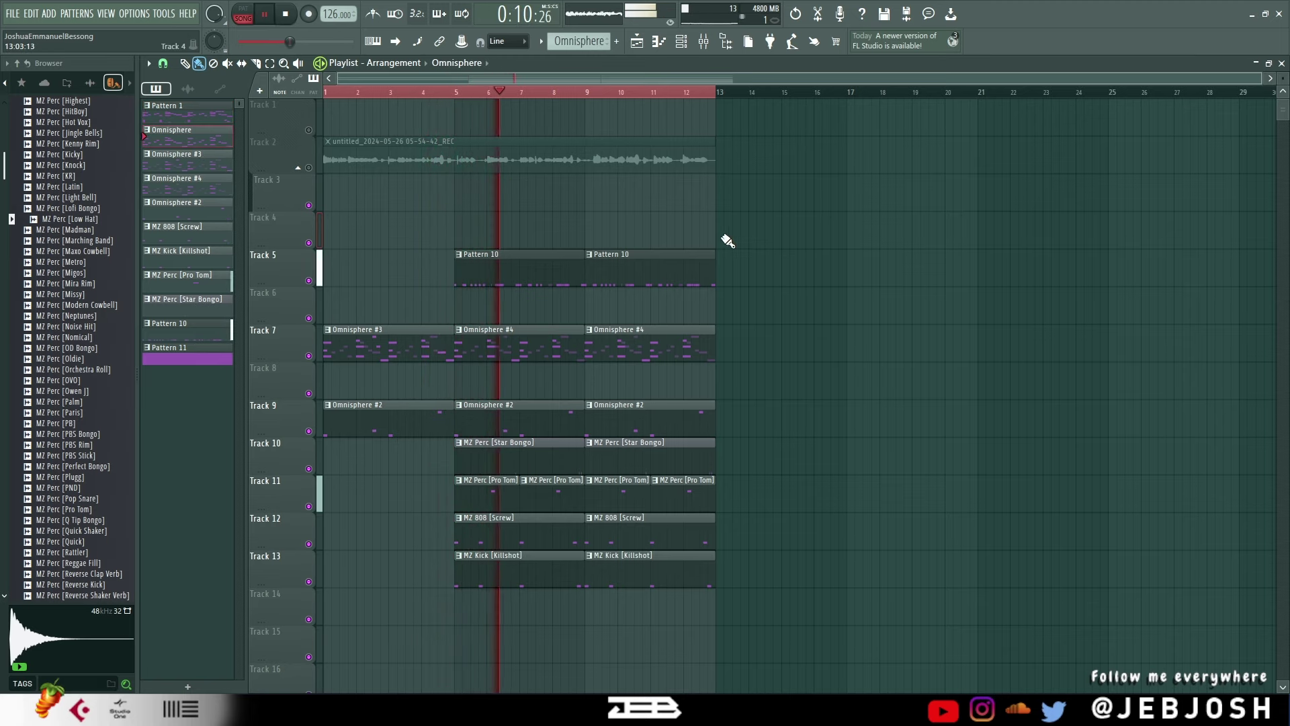
drag(725, 241, 874, 237)
Duplicate the Tracks 9–13 clips and Track 5's Pattern 10 clips to bars 13–21, then stop.
drag(770, 616, 470, 397)
key(ctrl+b)
drag(685, 323, 495, 265)
key(ctrl+b)
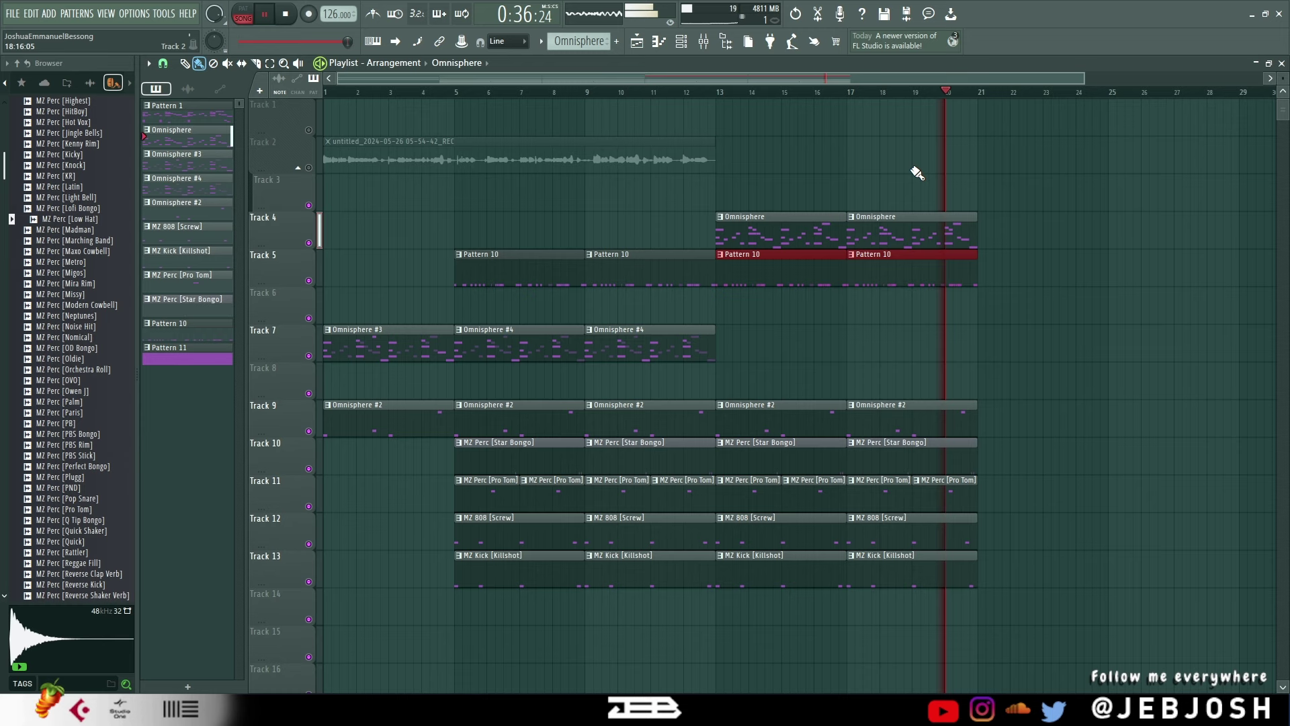
key(space)
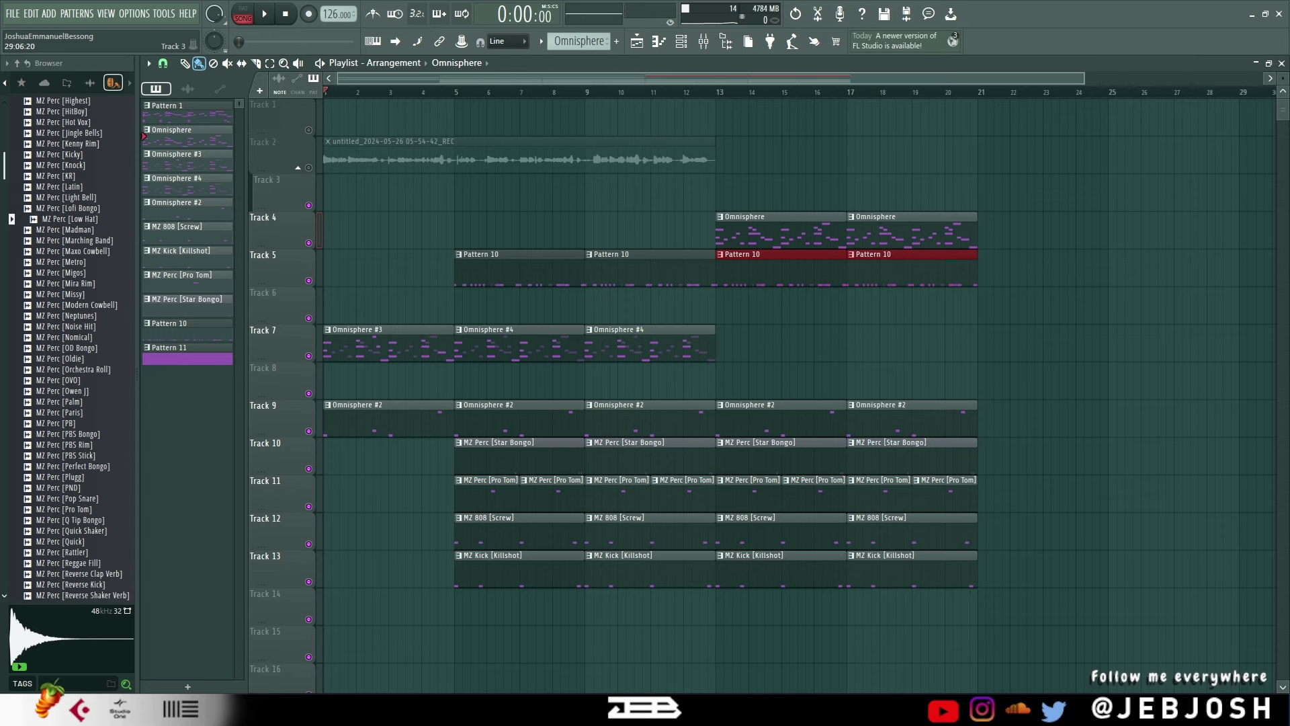
Close the playlist and open the Omnisphere instrument from the channel rack.
click(1281, 63)
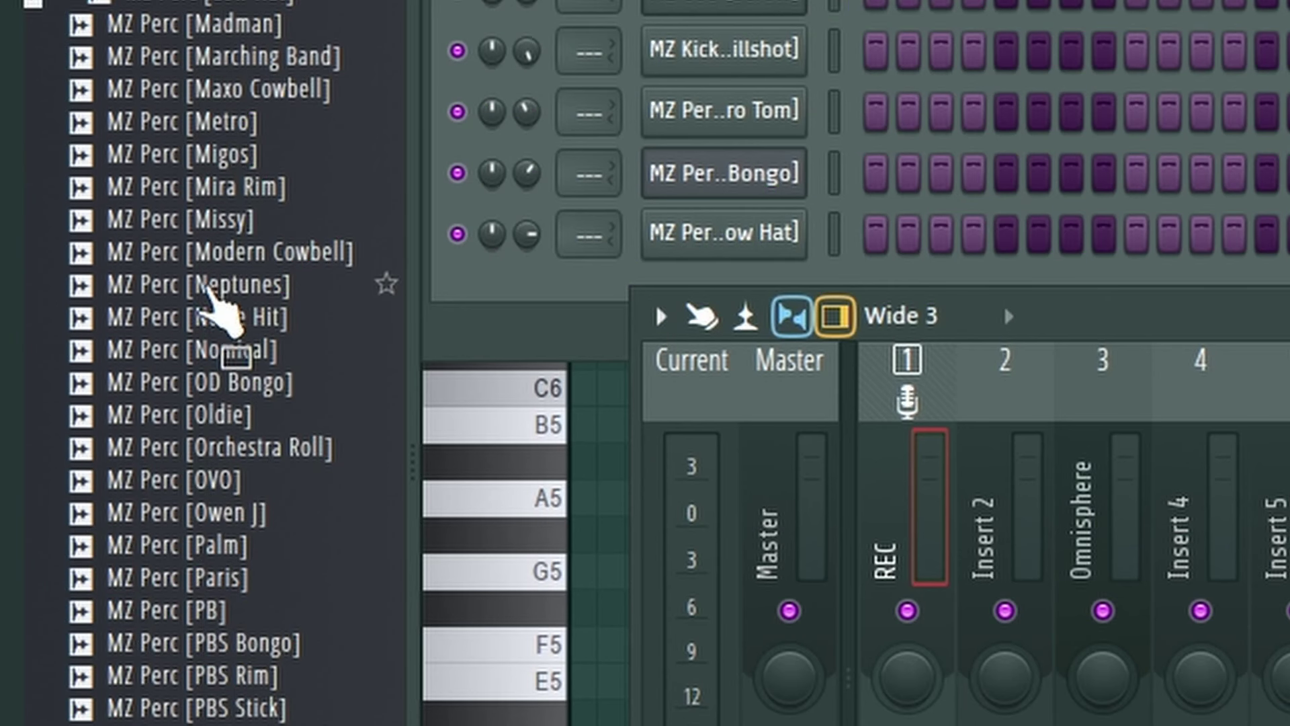
scroll(210, 288, up, 20)
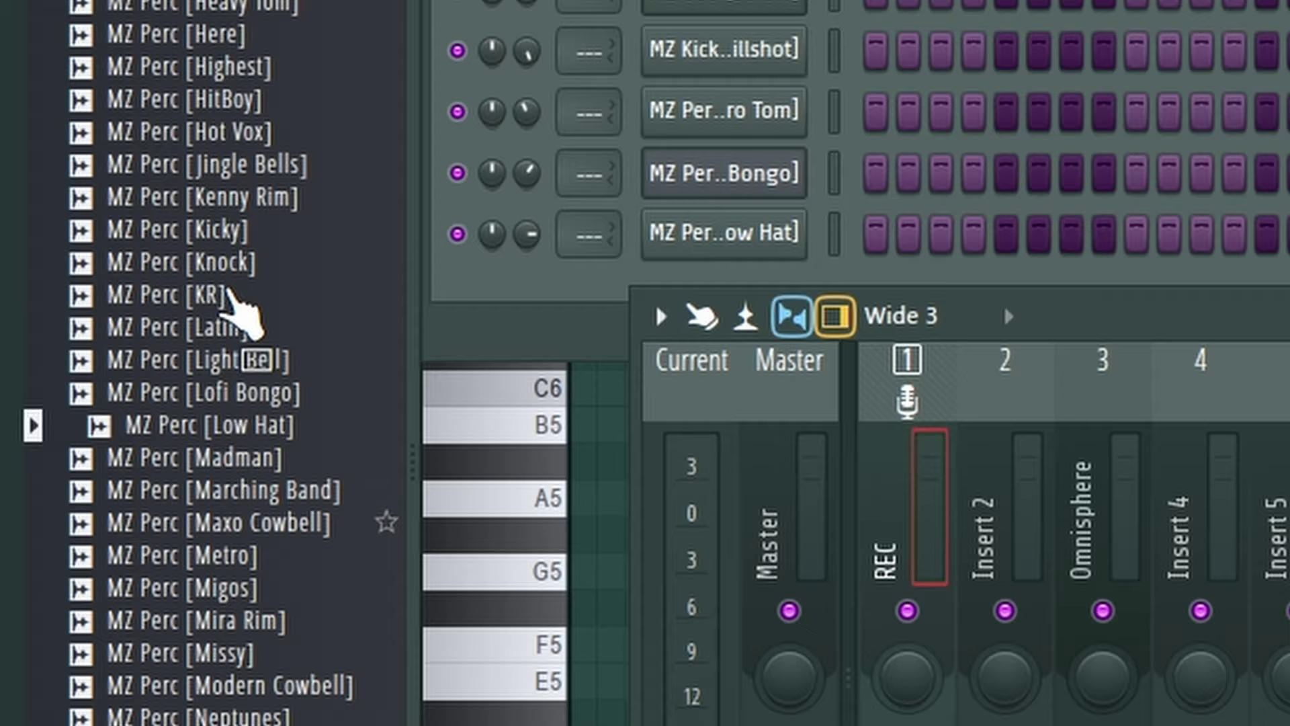
scroll(228, 299, up, 4)
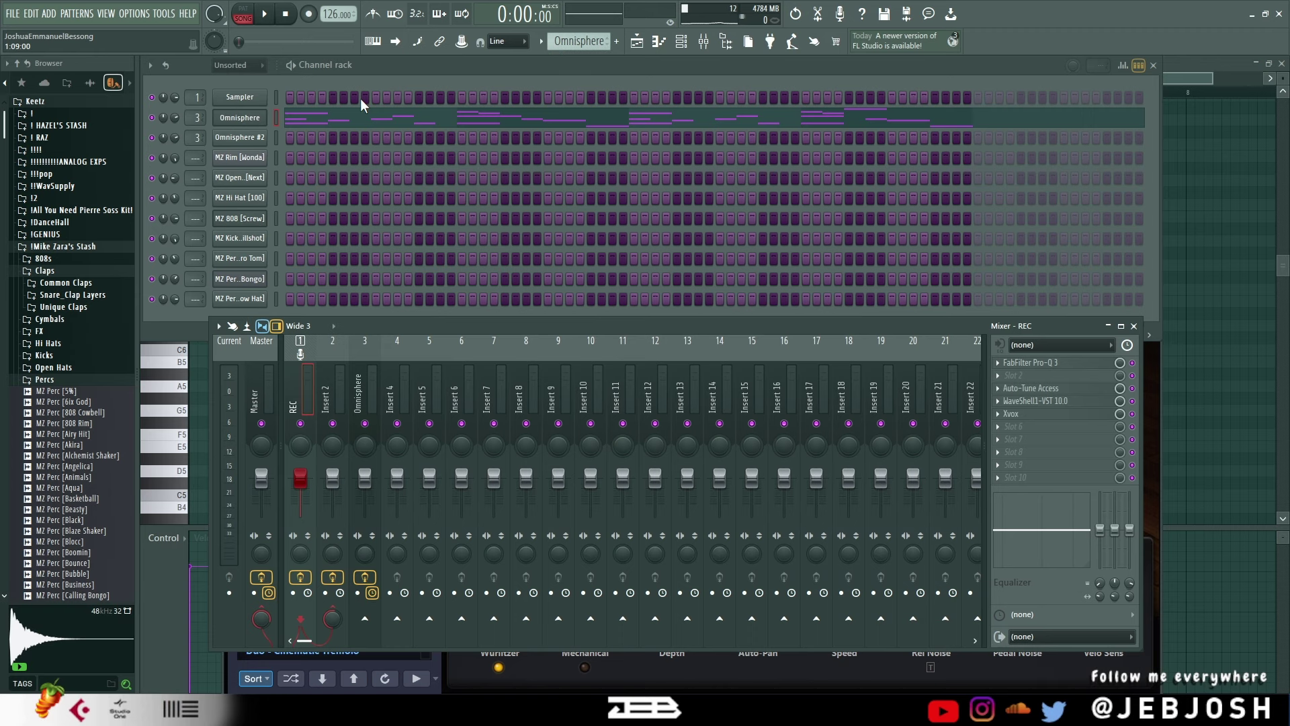
click(249, 119)
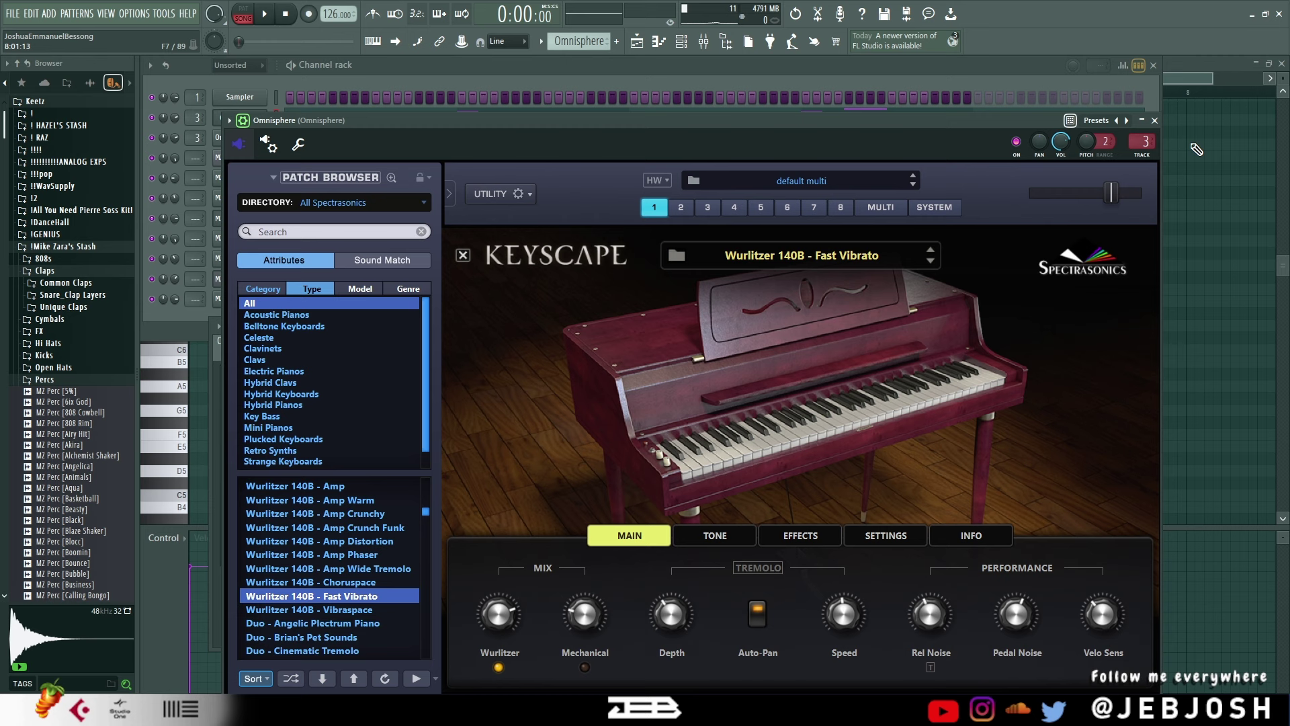
Reopen Omnisphere with Wurlitzer 140B - Fast Vibrato, switch to PAT mode and show the mixer.
click(1154, 121)
click(240, 117)
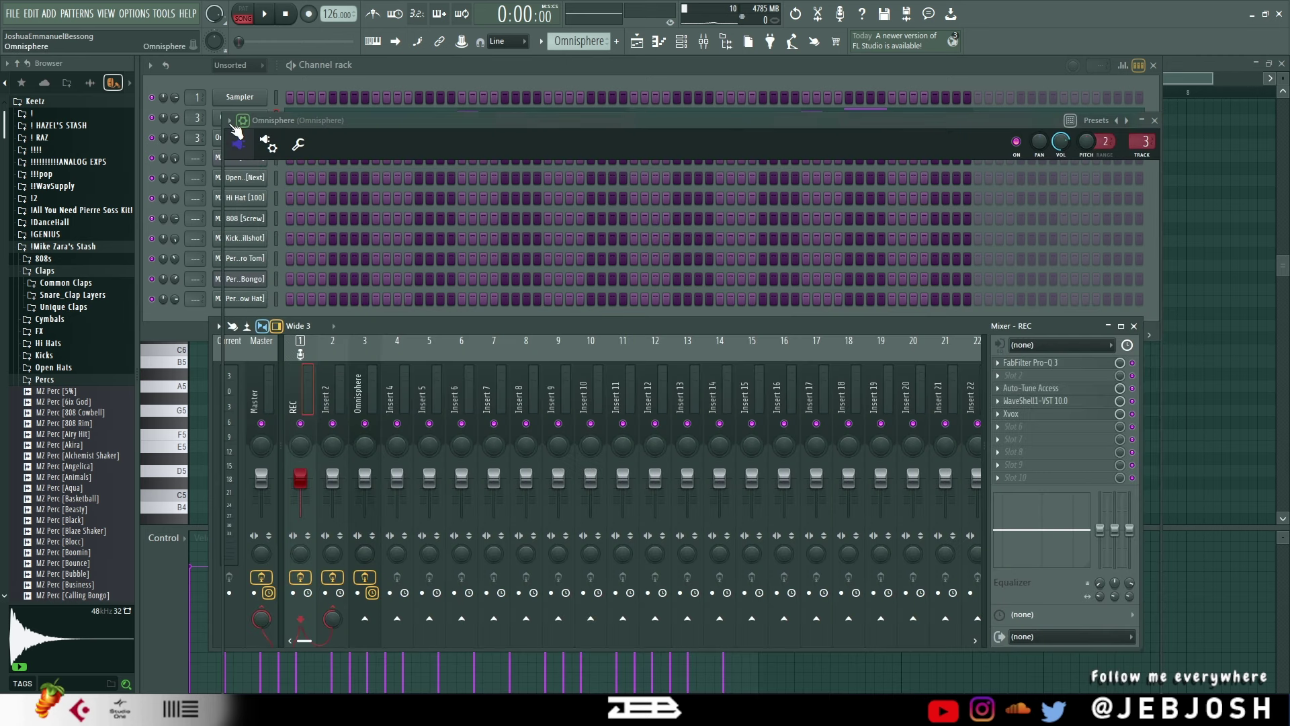
click(243, 13)
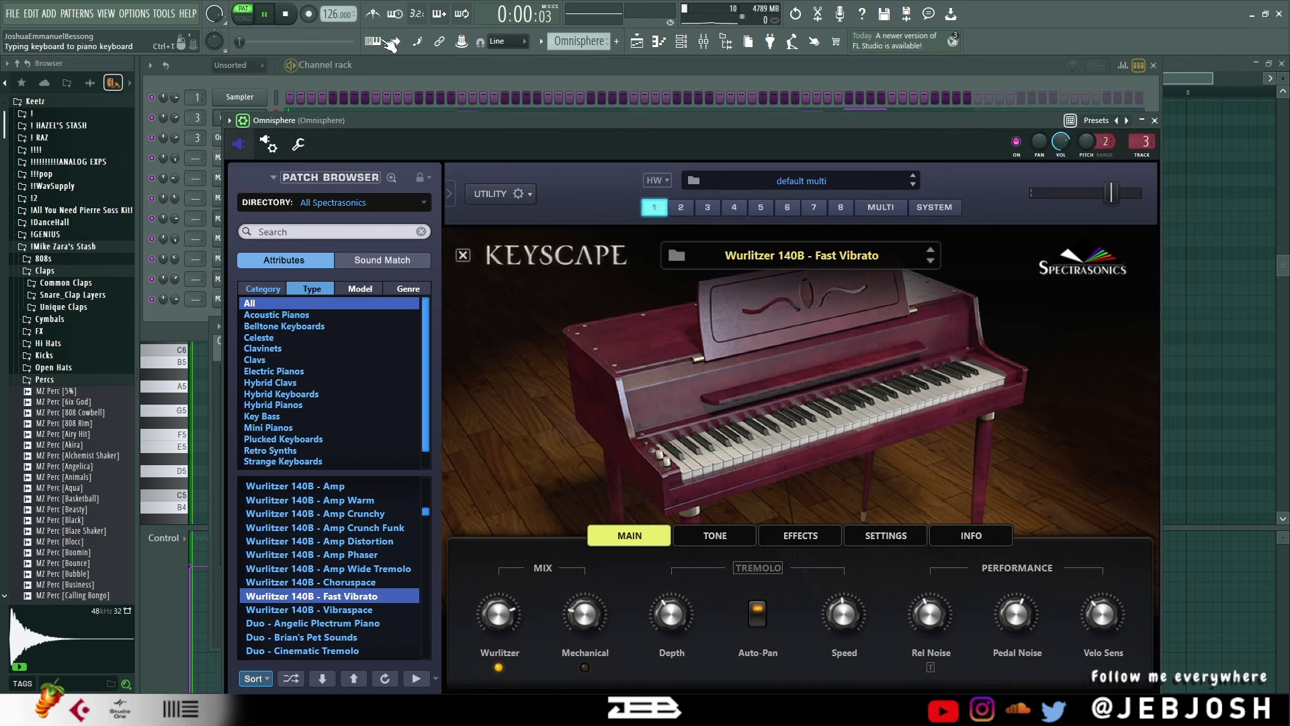
click(702, 43)
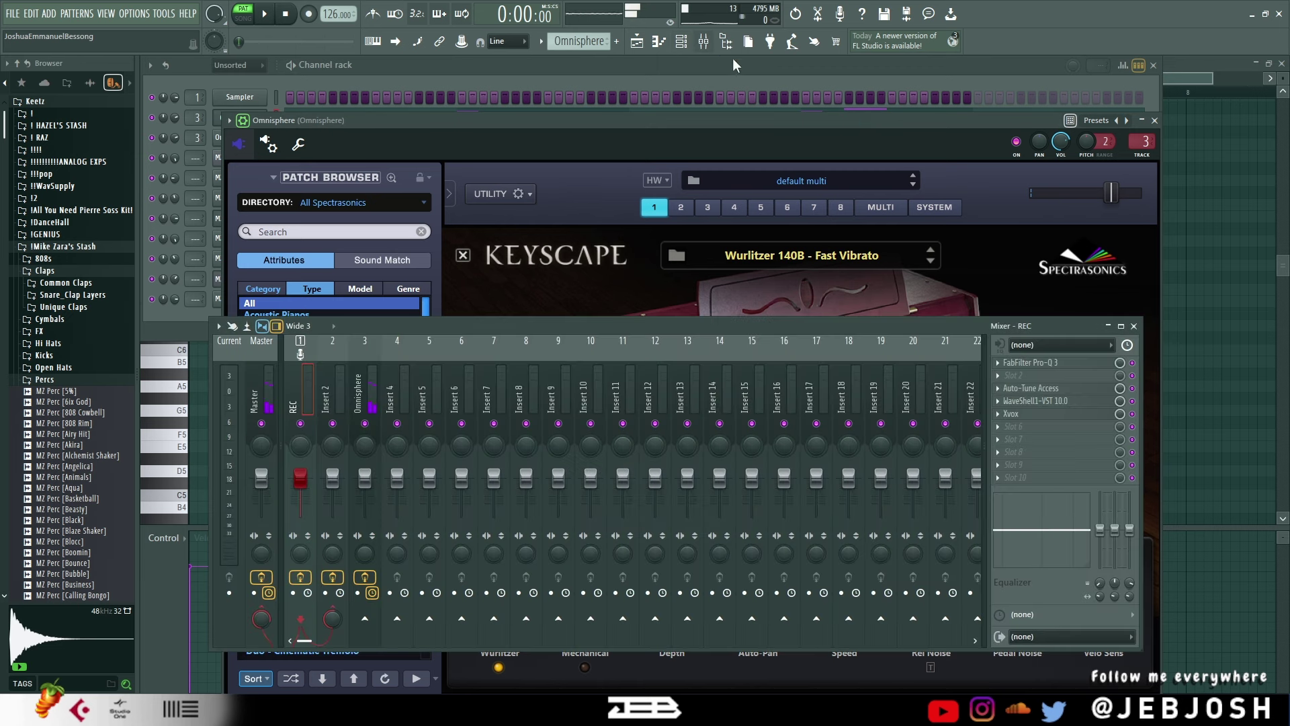
Select the Omnisphere mixer insert and play the pattern to hear it.
click(372, 392)
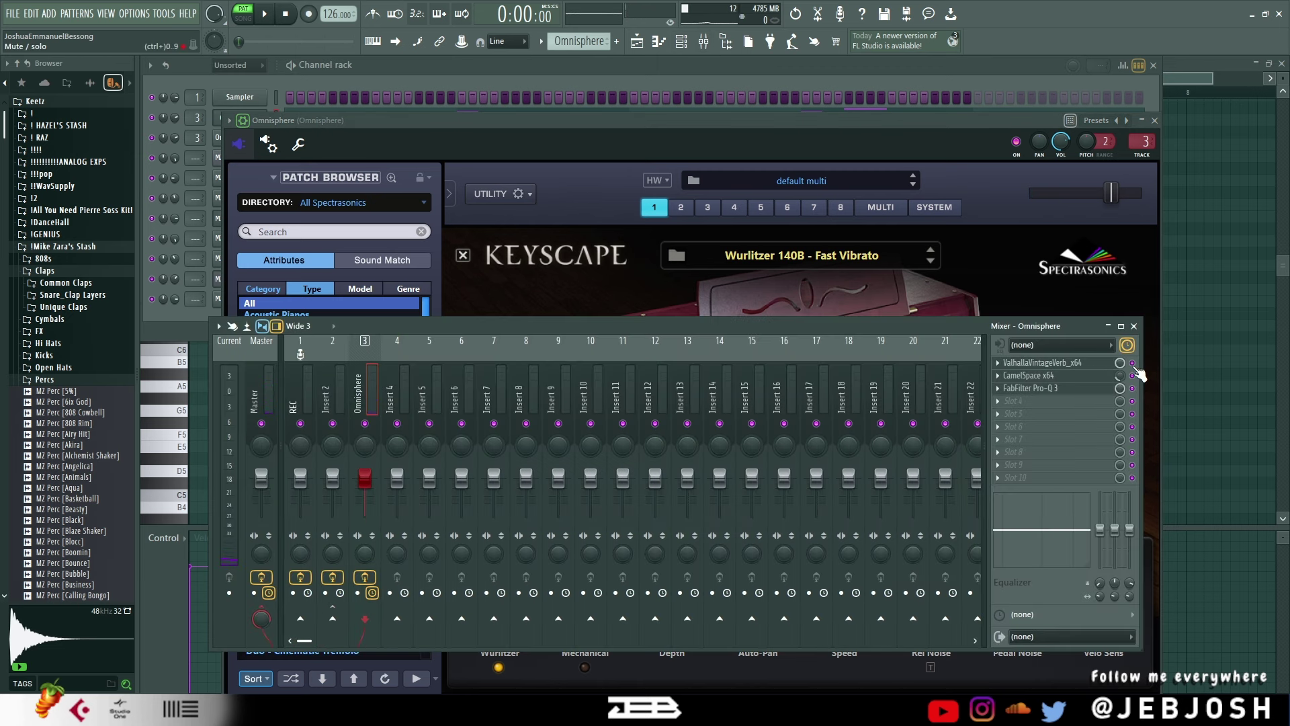
click(671, 75)
key(space)
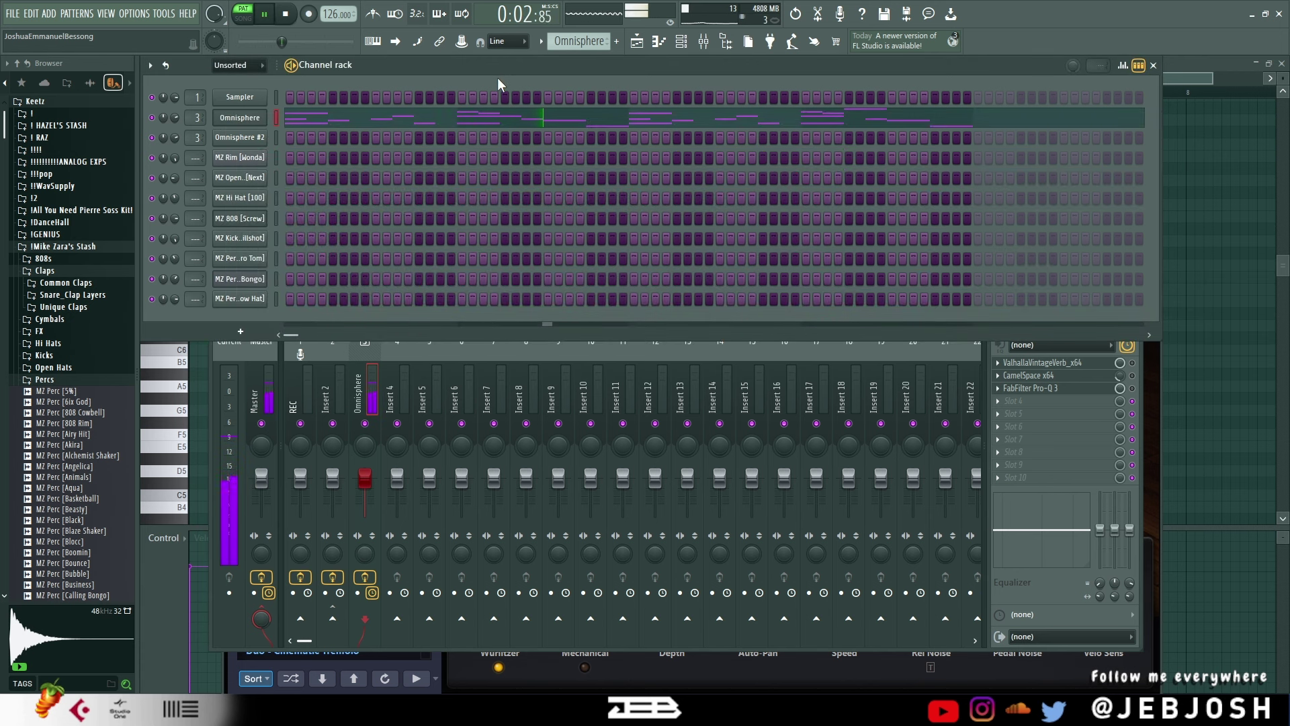
key(space)
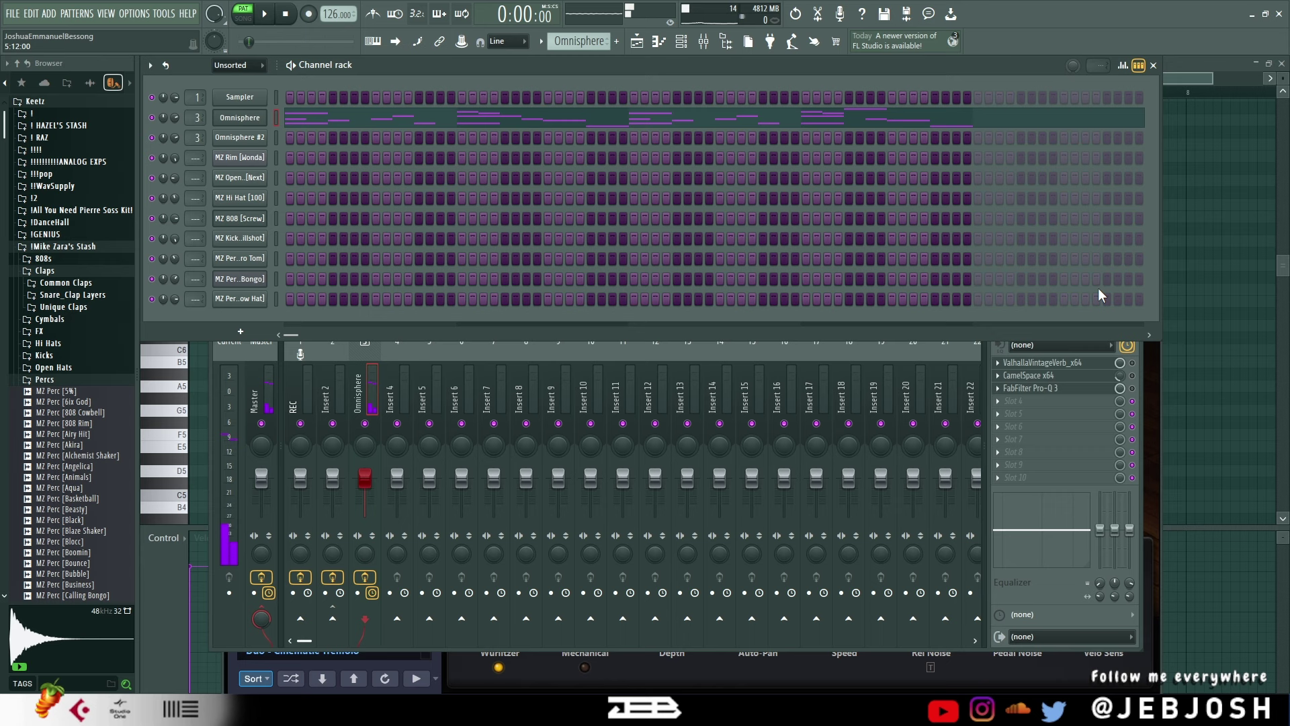
click(1136, 371)
key(space)
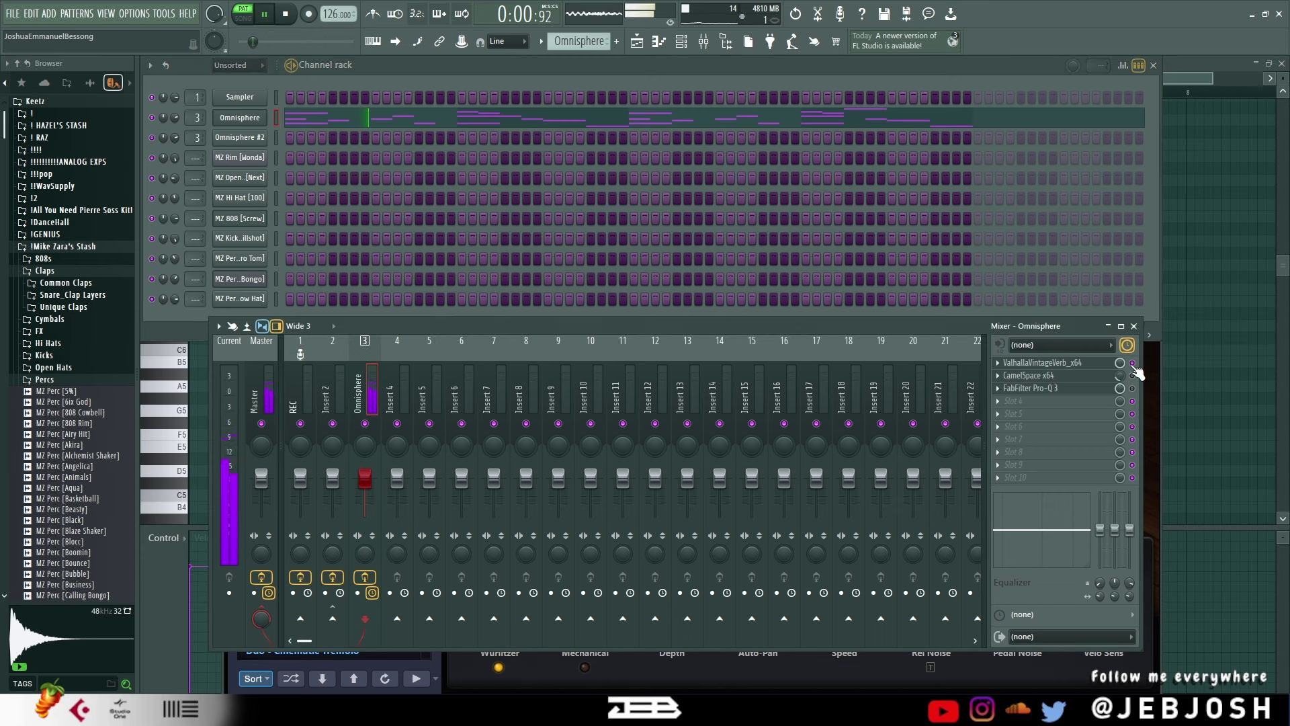
Raise ValhallaVintageVerb's low cut on the Omnisphere insert to 380 Hz and audition it.
click(1042, 363)
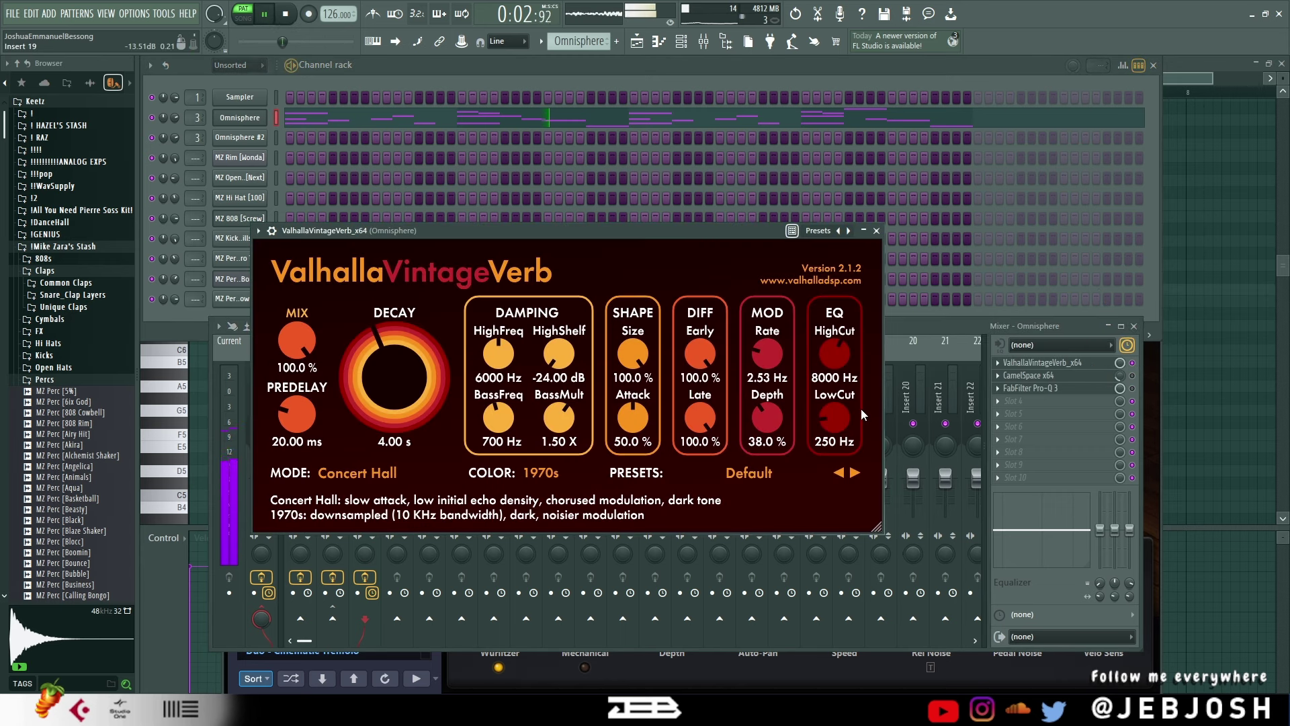
key(space)
scroll(839, 417, up, 2)
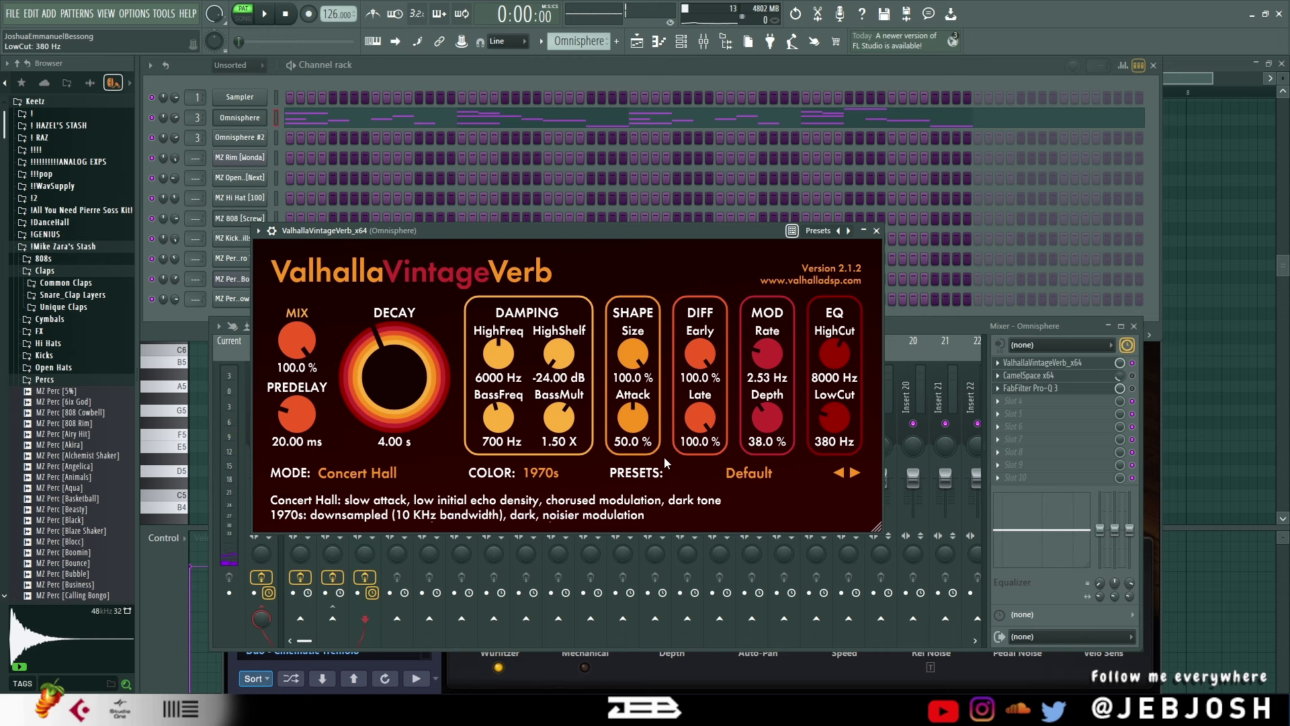
click(876, 230)
key(space)
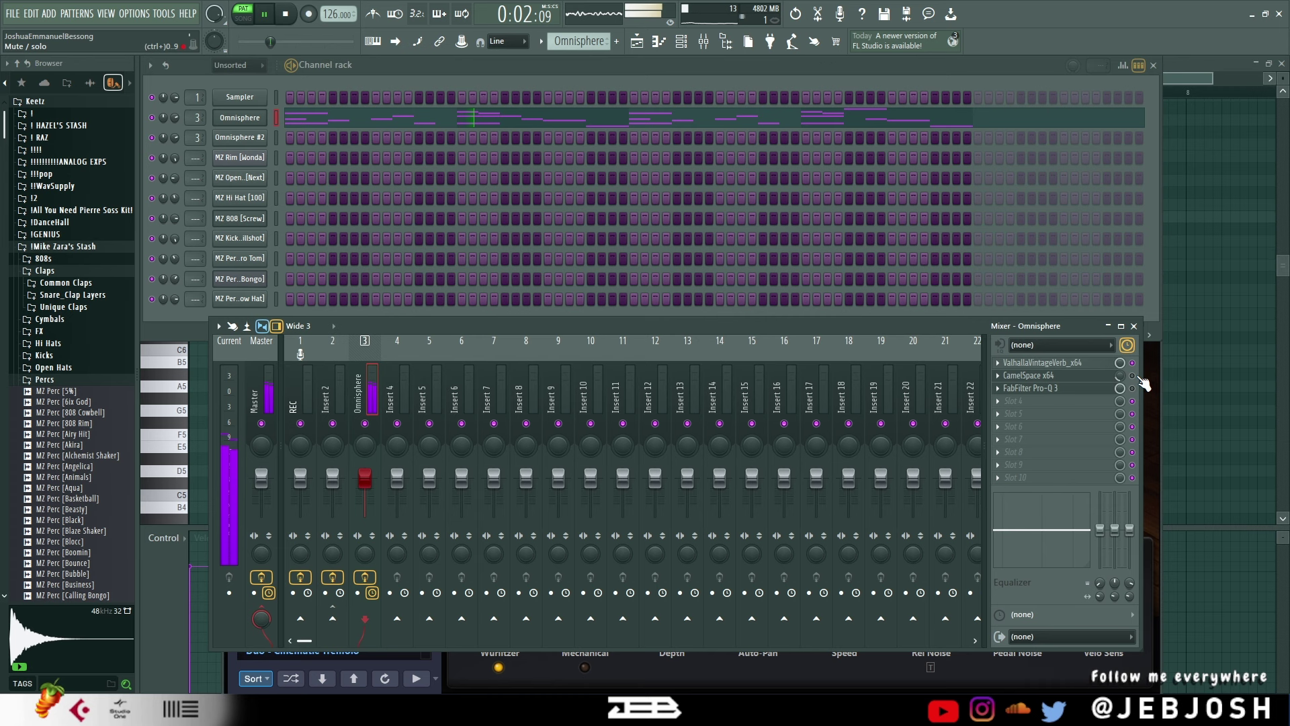
key(space)
Audition the CamelSpace effect on the Omnisphere insert during playback.
click(1075, 377)
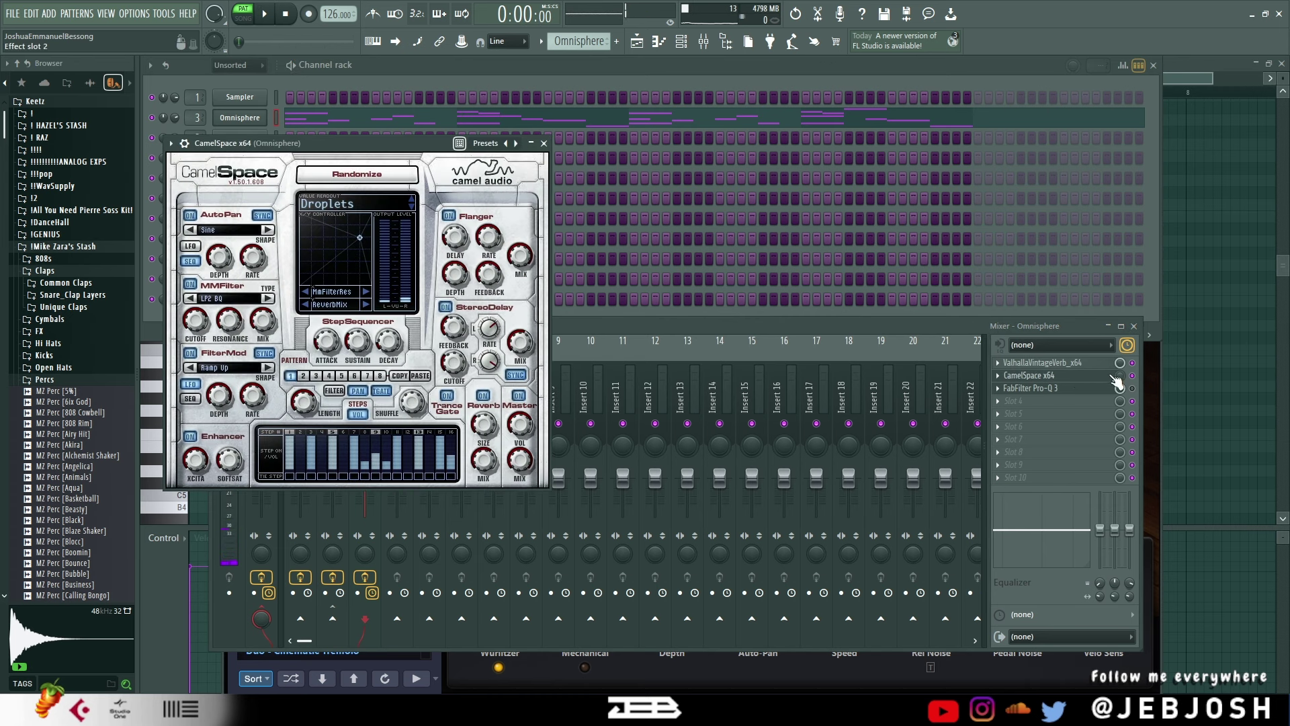
key(space)
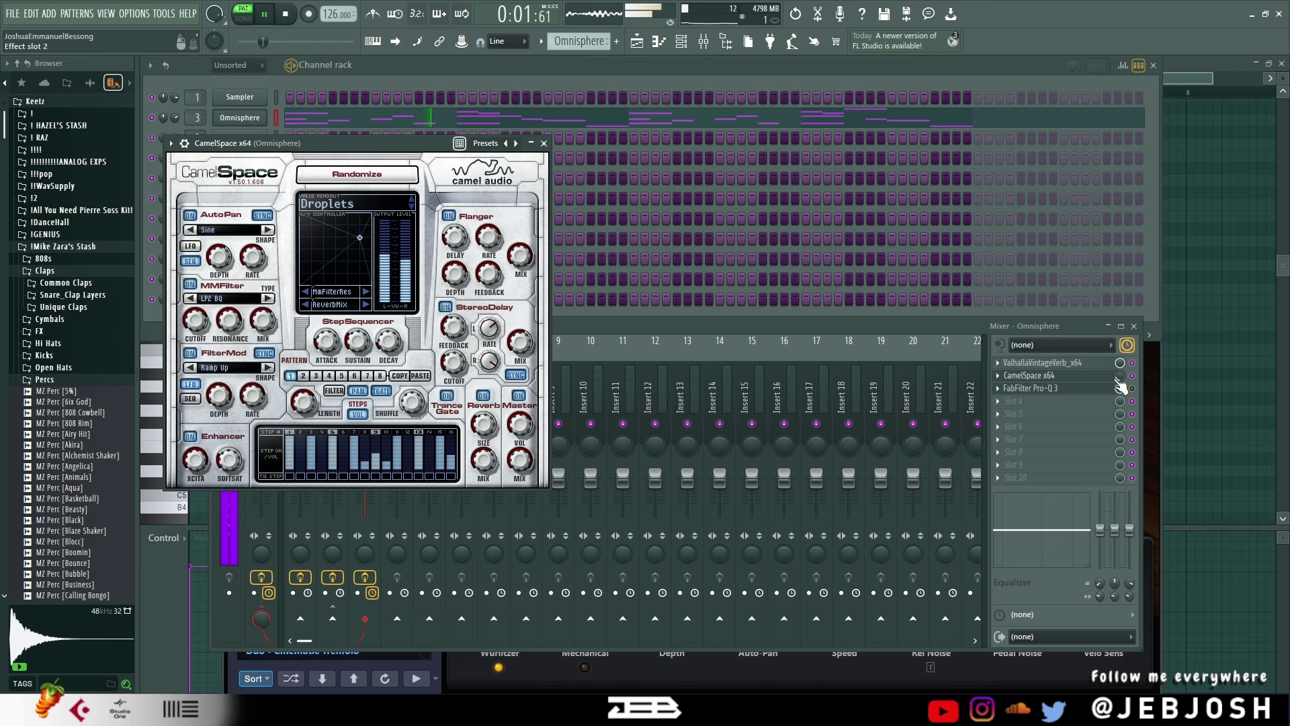
key(space)
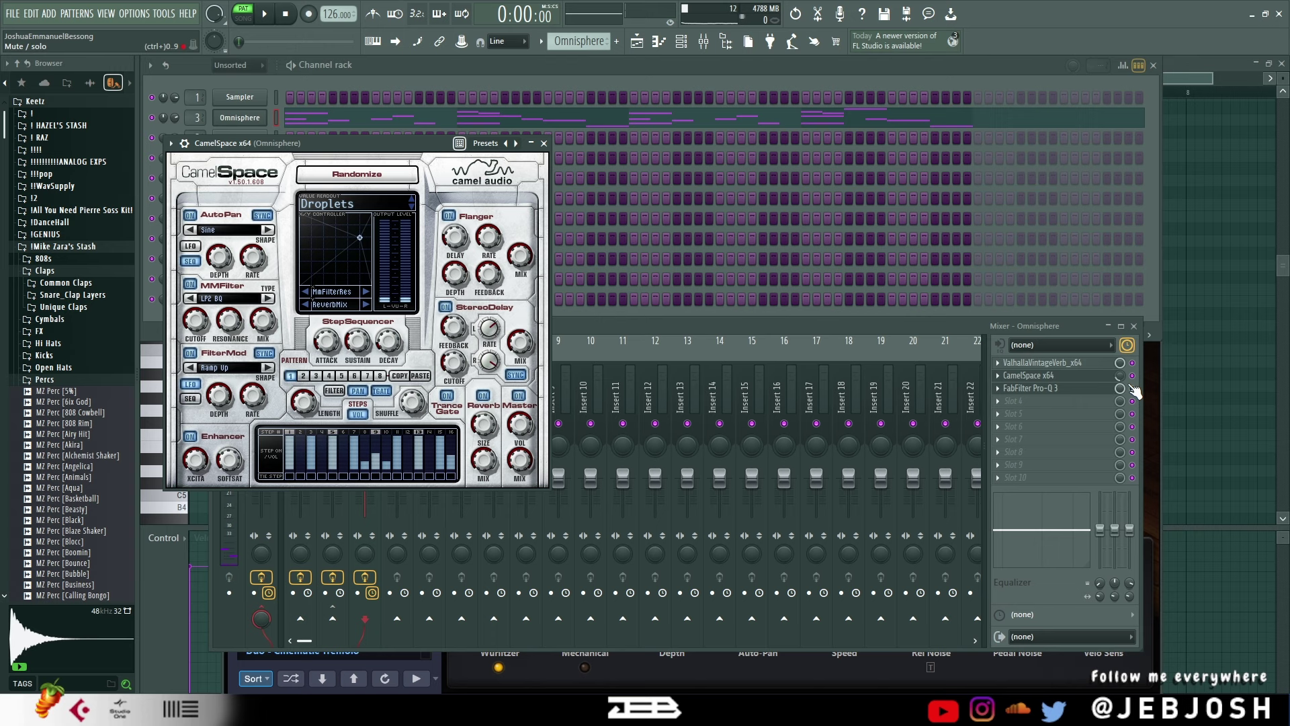
Open the FabFilter Pro-Q 3 equaliser on the Omnisphere insert and listen to its EQ.
click(1120, 418)
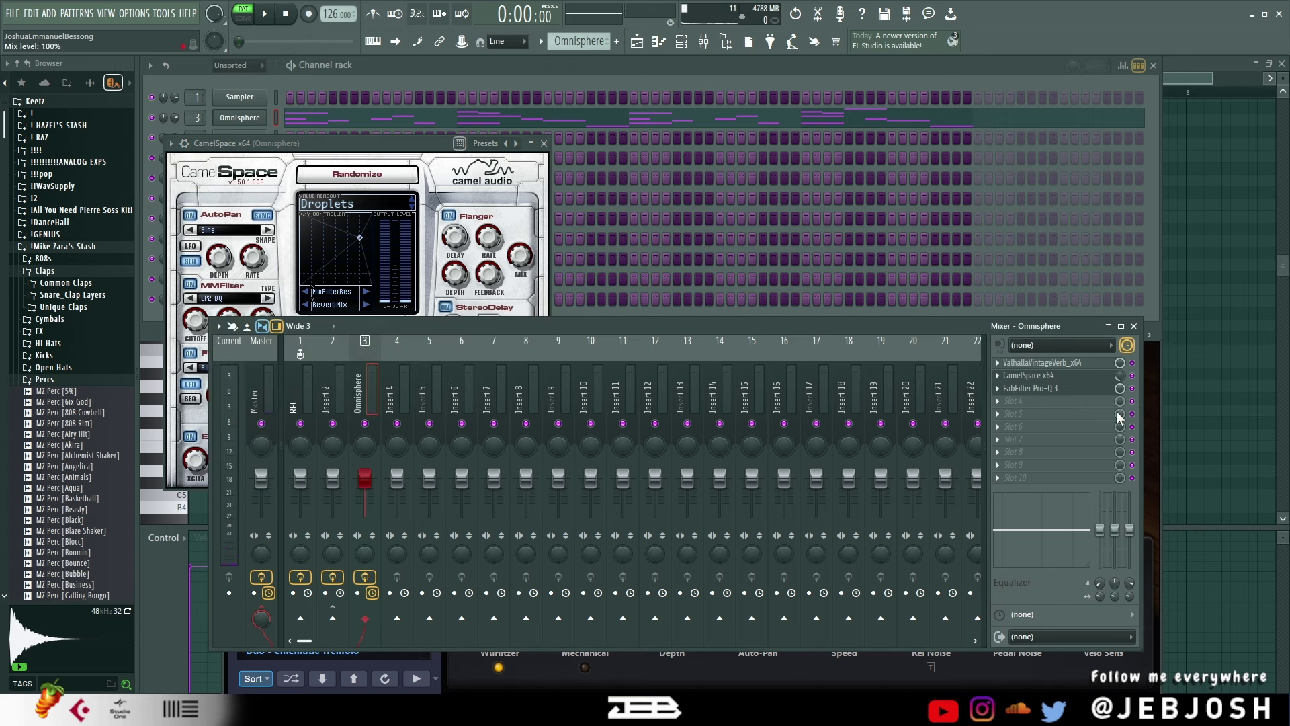
click(1060, 388)
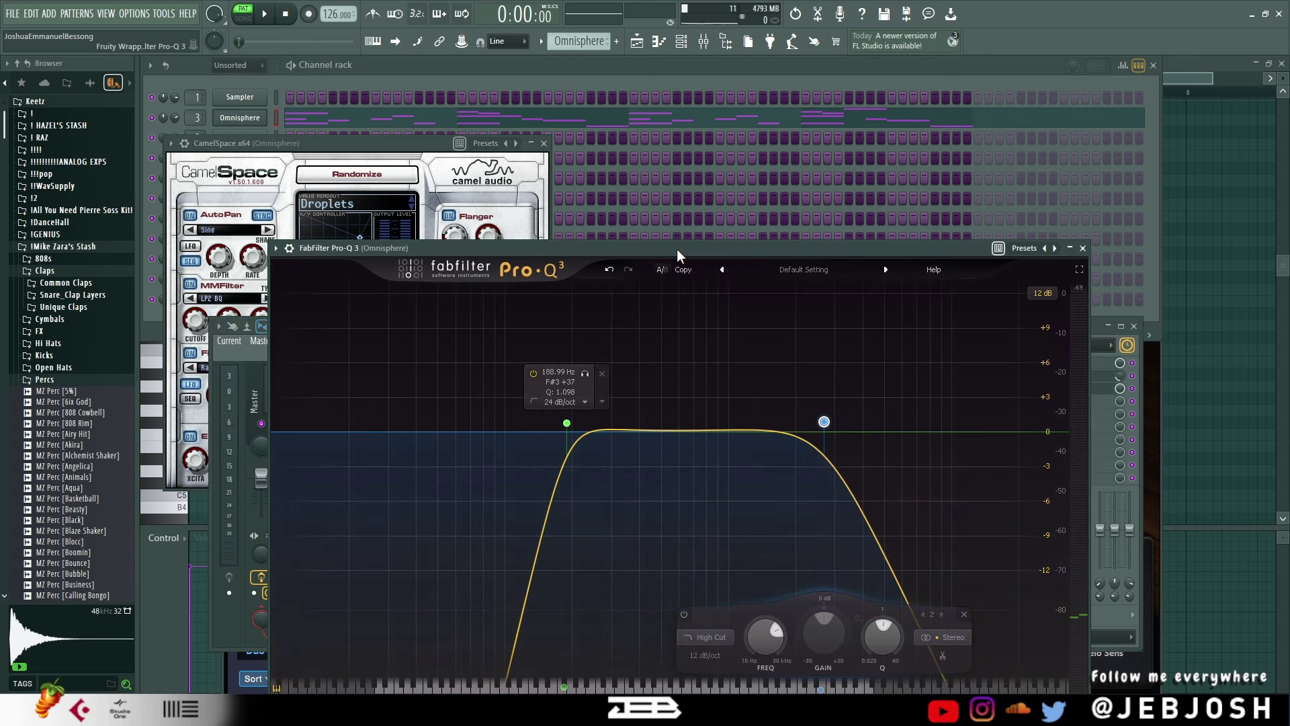
key(space)
drag(671, 252, 661, 187)
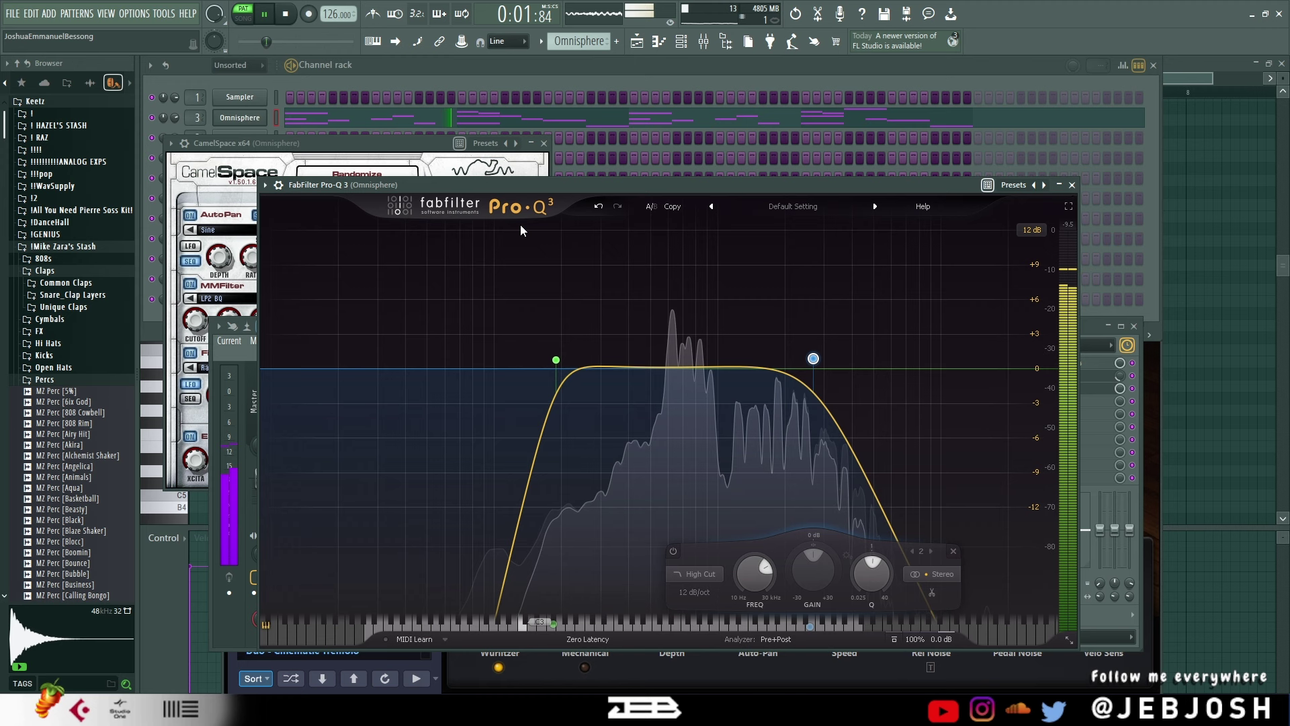
key(space)
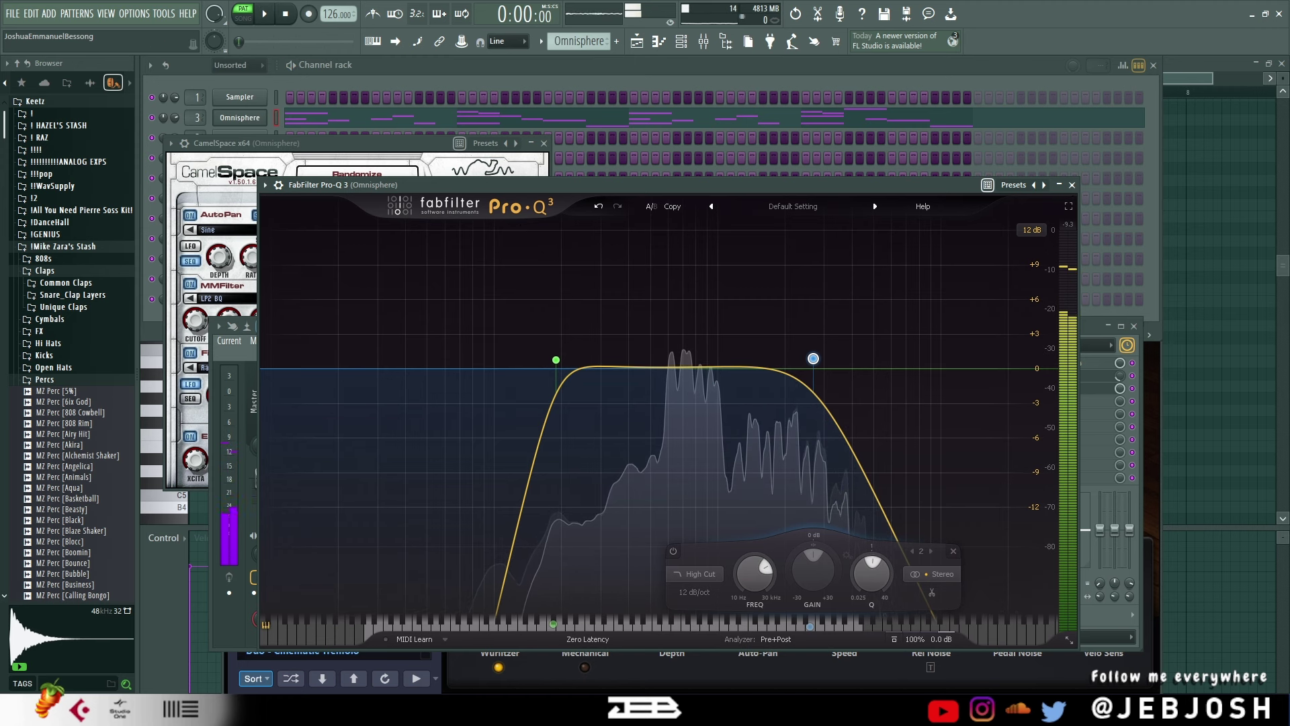
Browse Omnisphere's patches and preview Rhodes Piano Bass - Smooth.
click(232, 668)
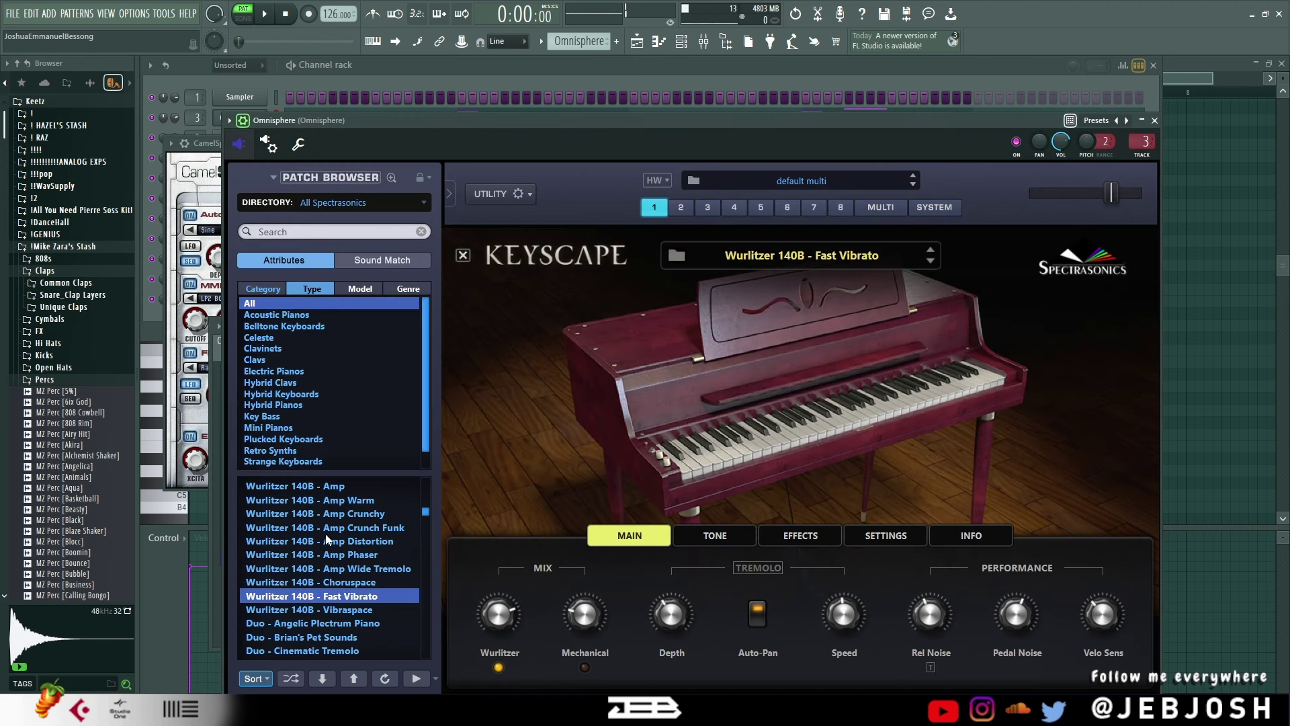
scroll(326, 538, up, 10)
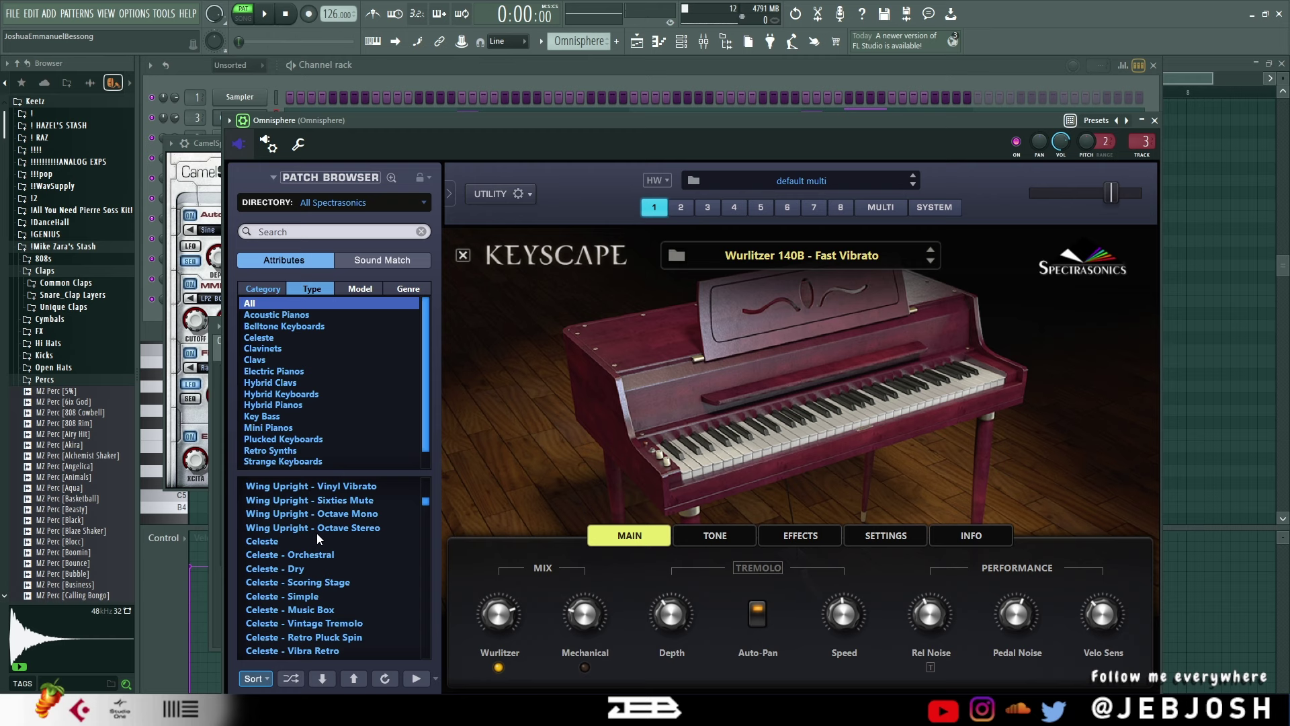
scroll(317, 533, down, 10)
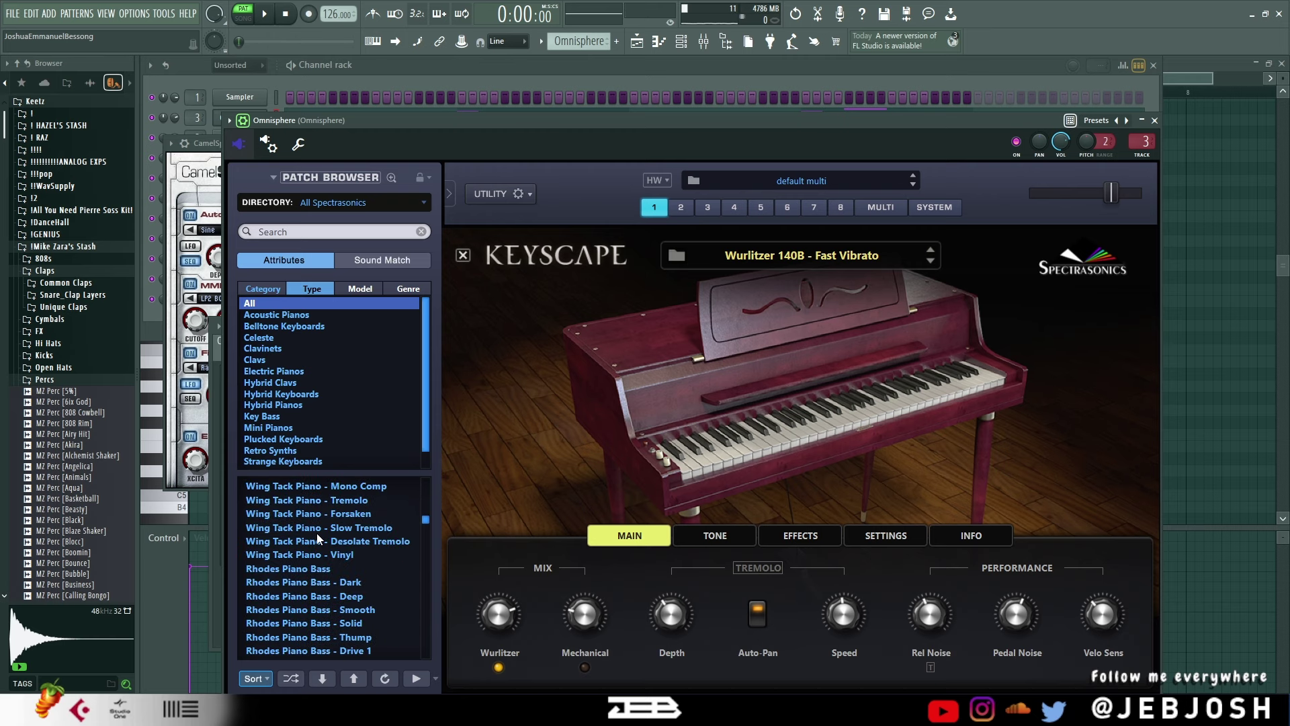
scroll(316, 533, down, 3)
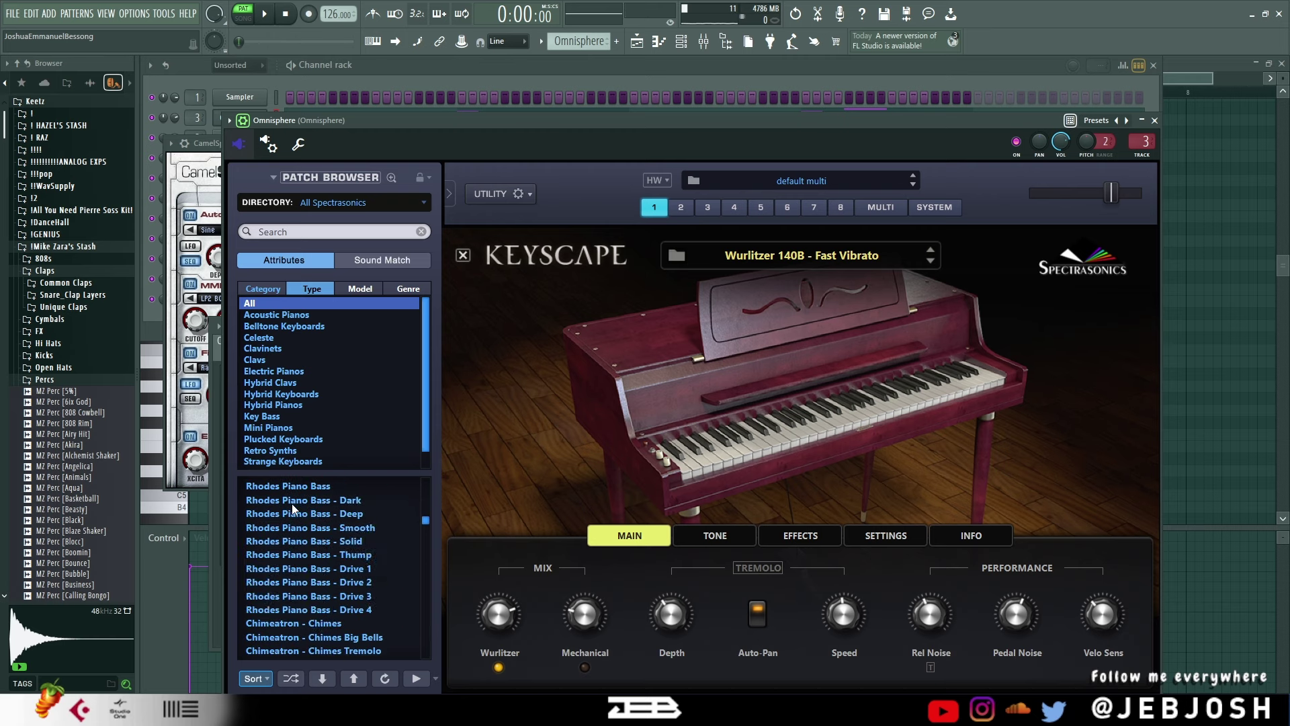
click(421, 527)
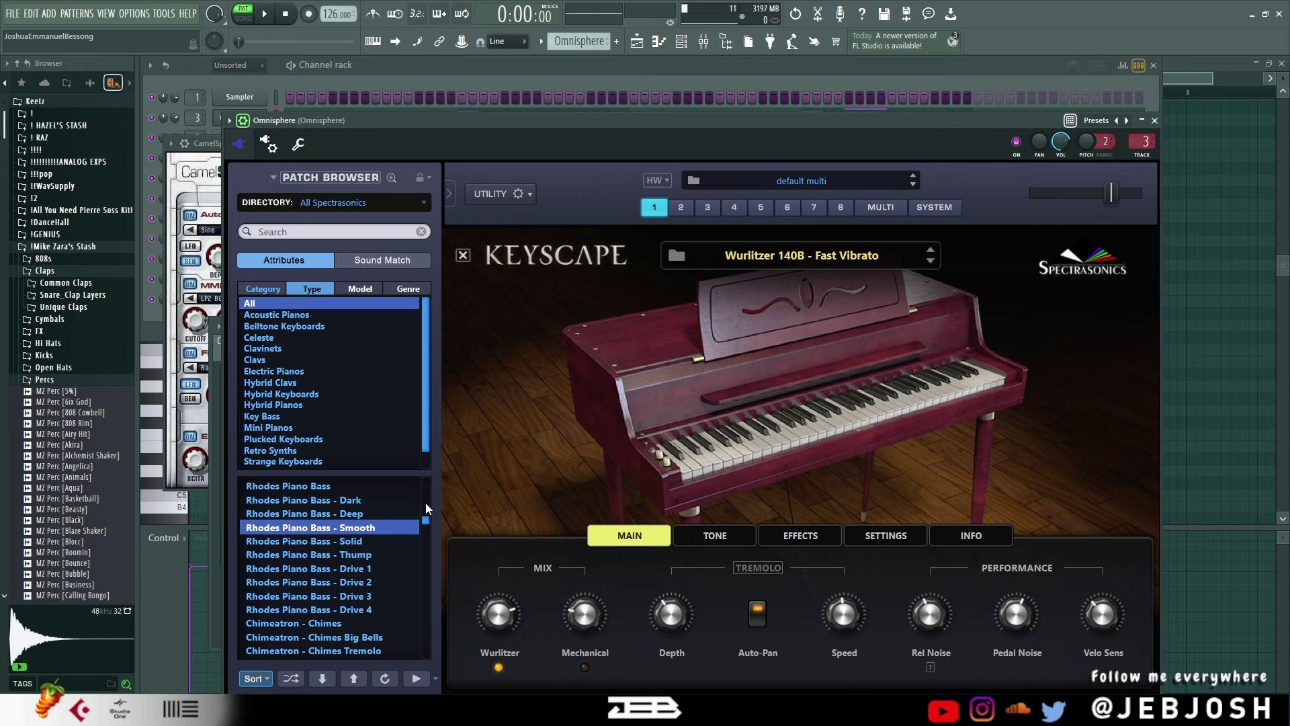
drag(424, 517, 430, 475)
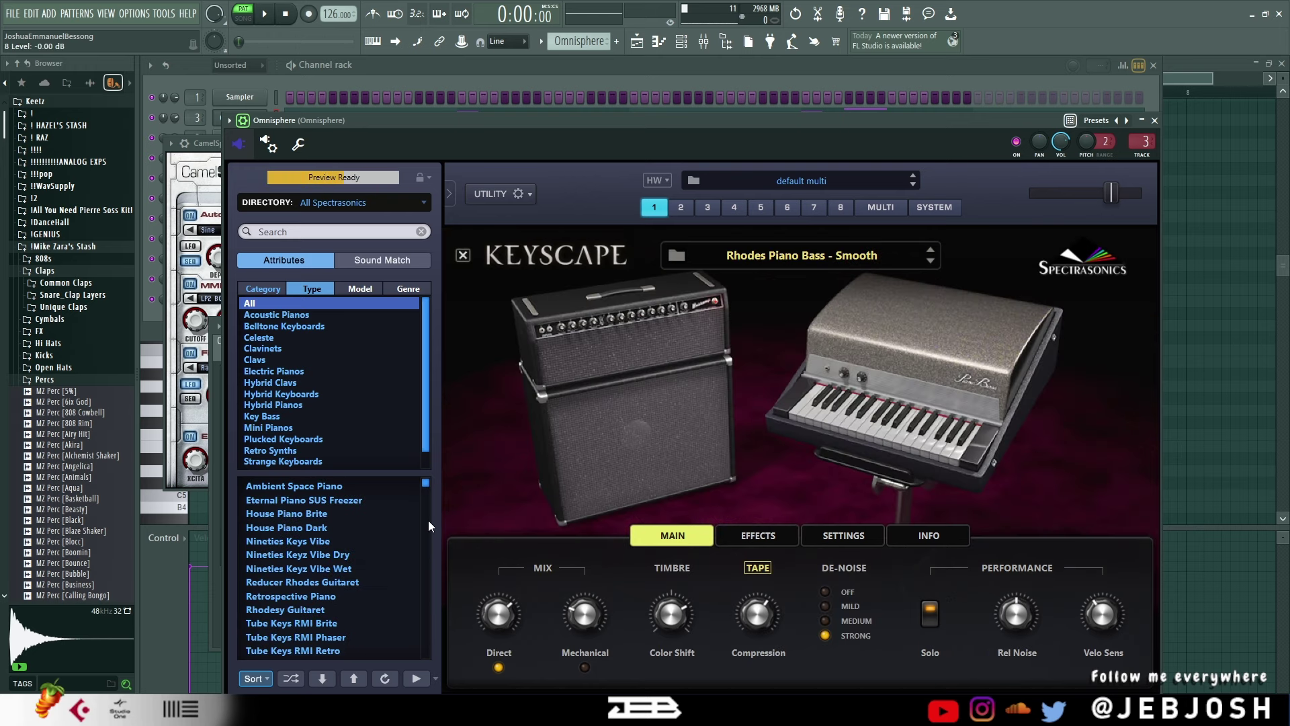
Filter to Electric Pianos, load Rhodes - LA Custom and play the pattern to audition it.
click(262, 372)
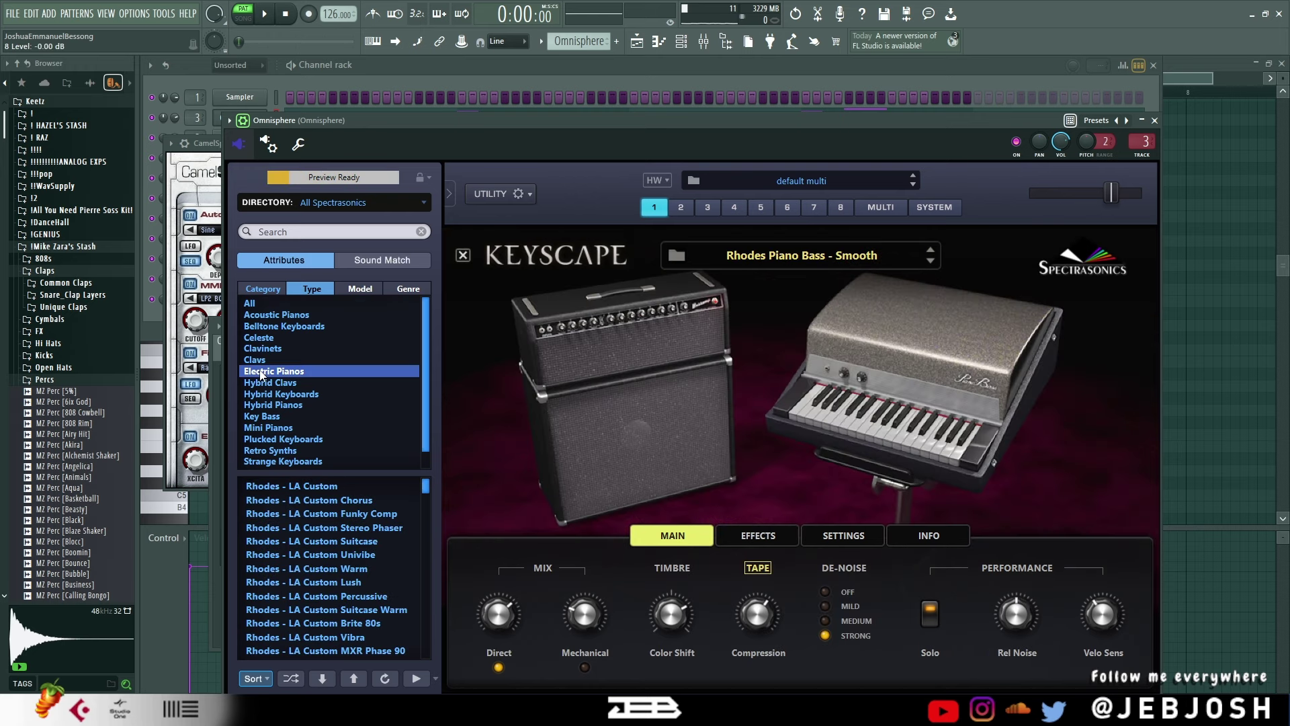
scroll(312, 504, down, 1)
scroll(302, 501, up, 1)
click(302, 488)
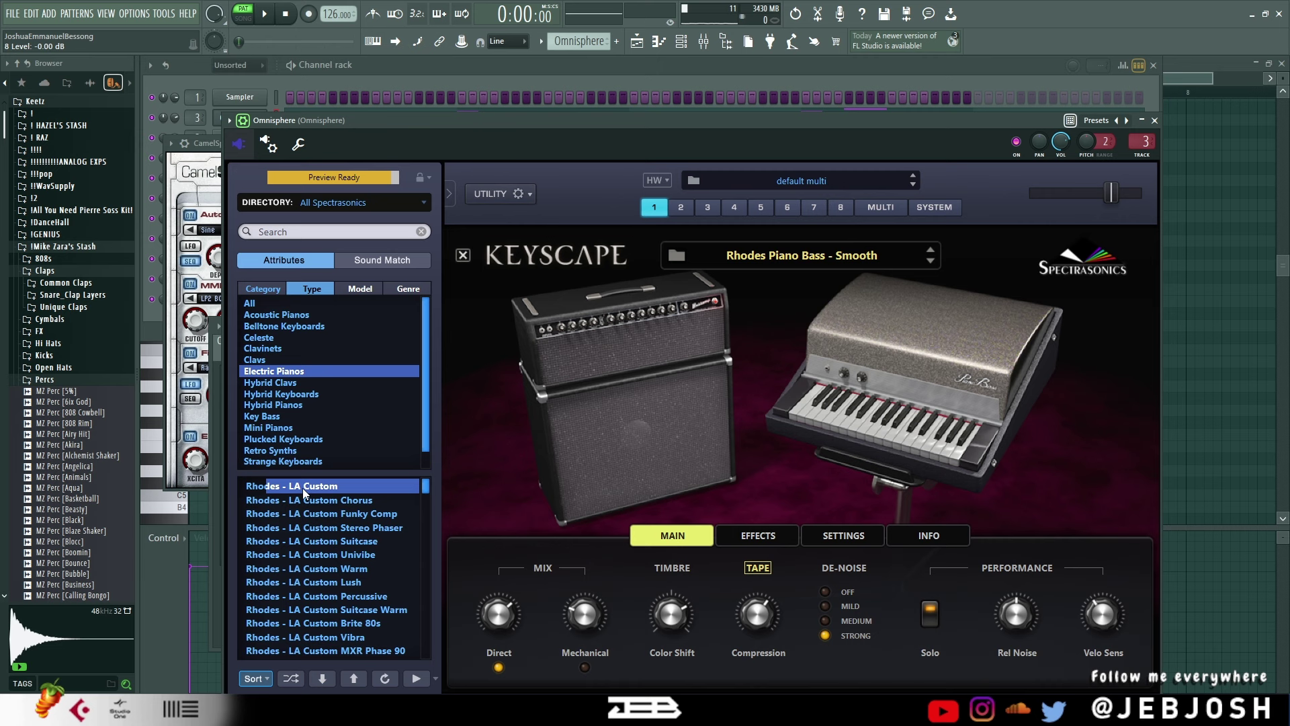
key(space)
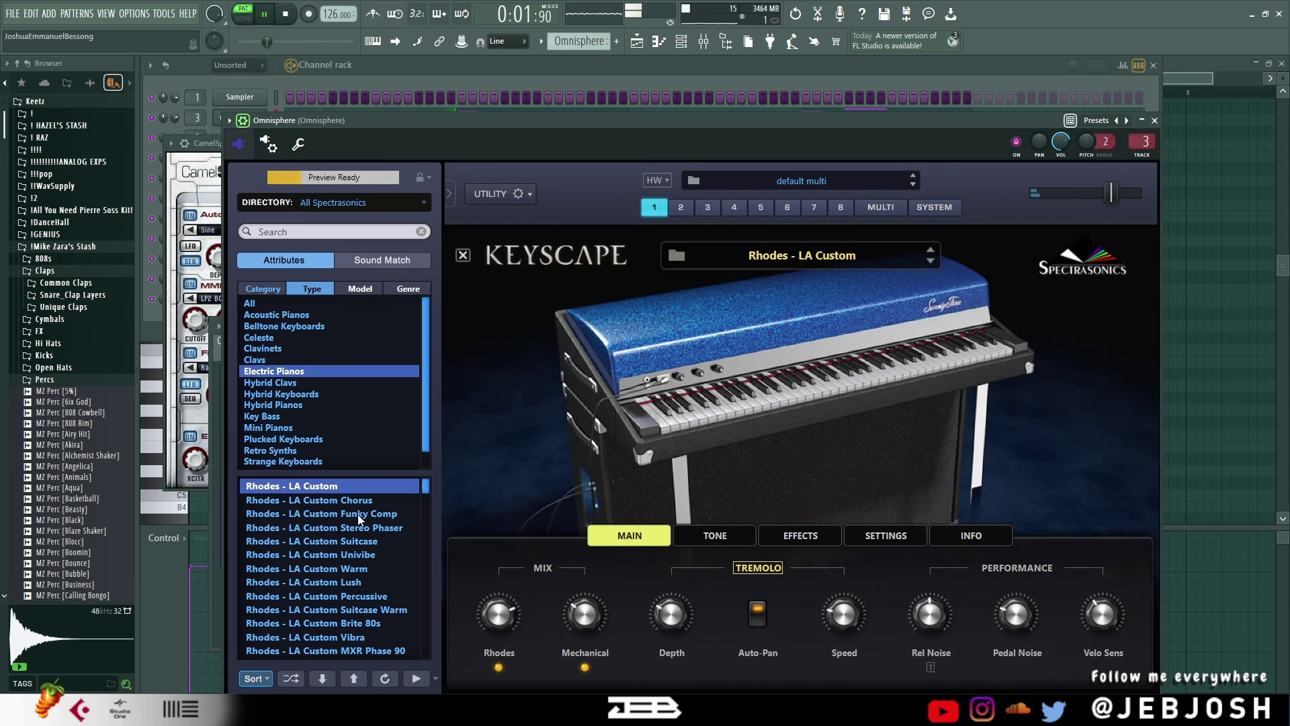
Transpose the current Omnisphere pattern's chords down an octave and play them back.
click(461, 82)
key(space)
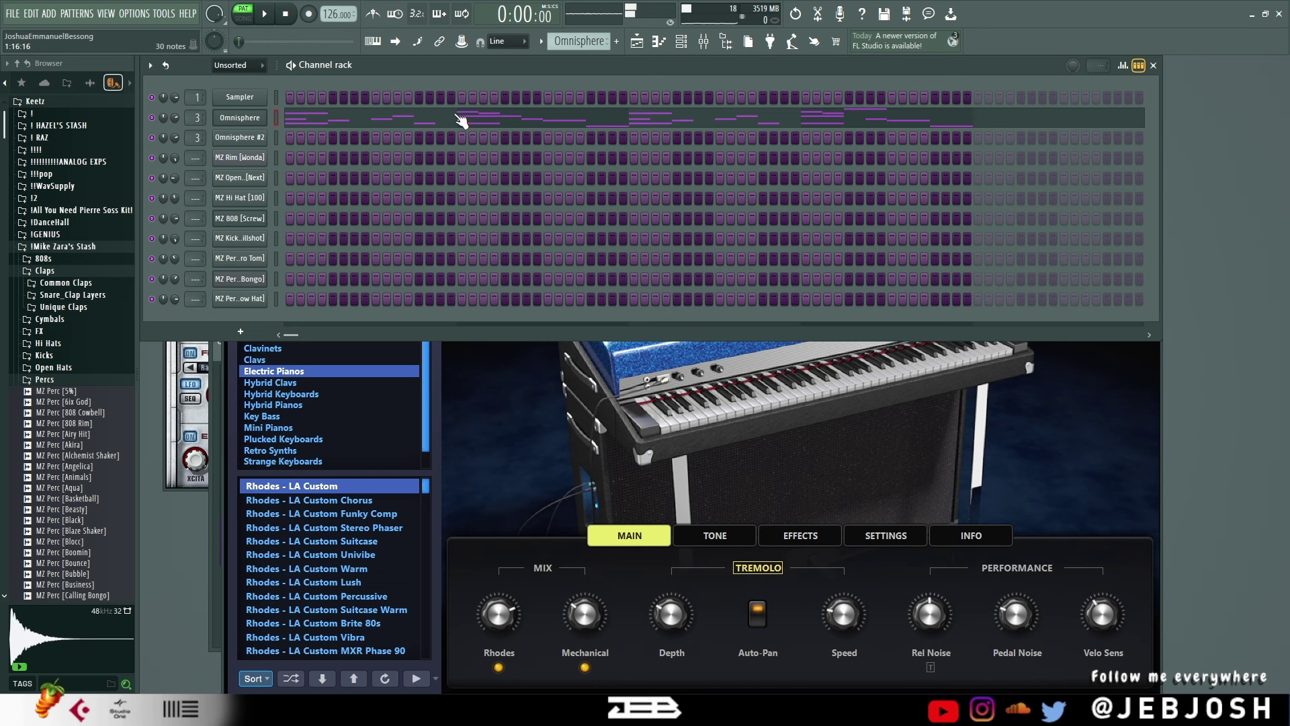
click(446, 121)
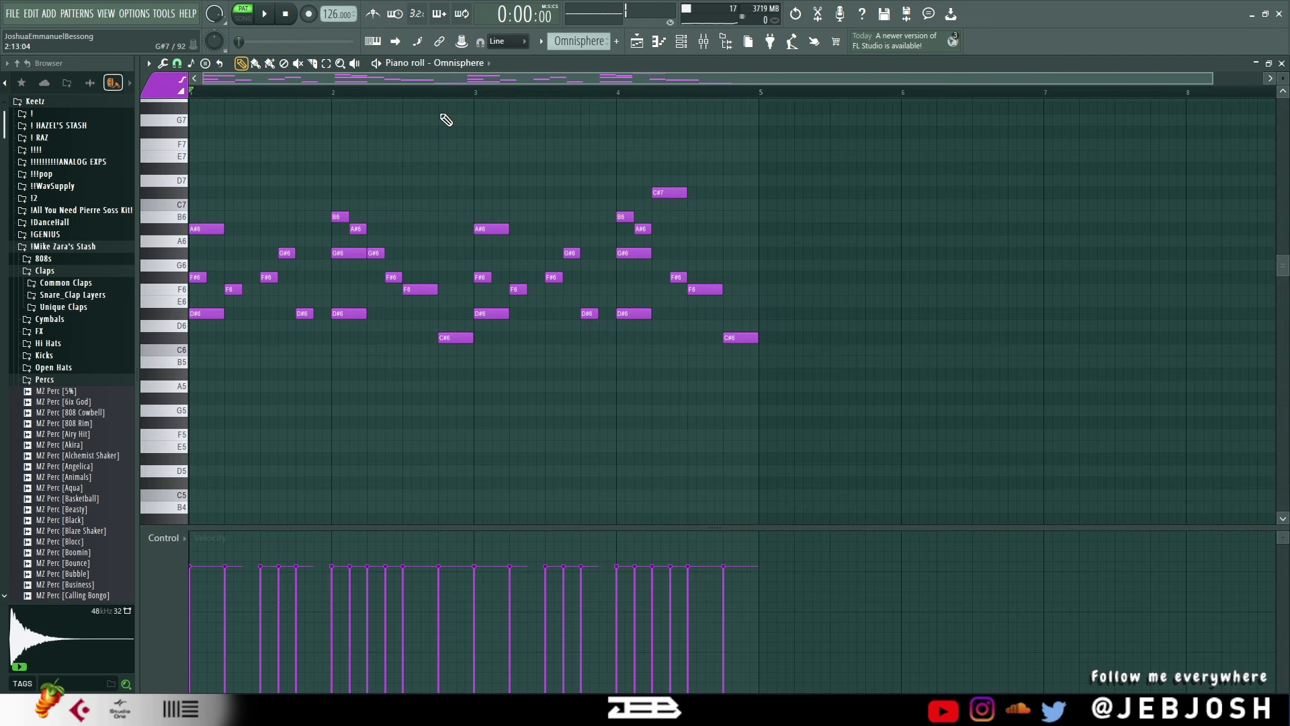
key(ctrl+Down)
key(space)
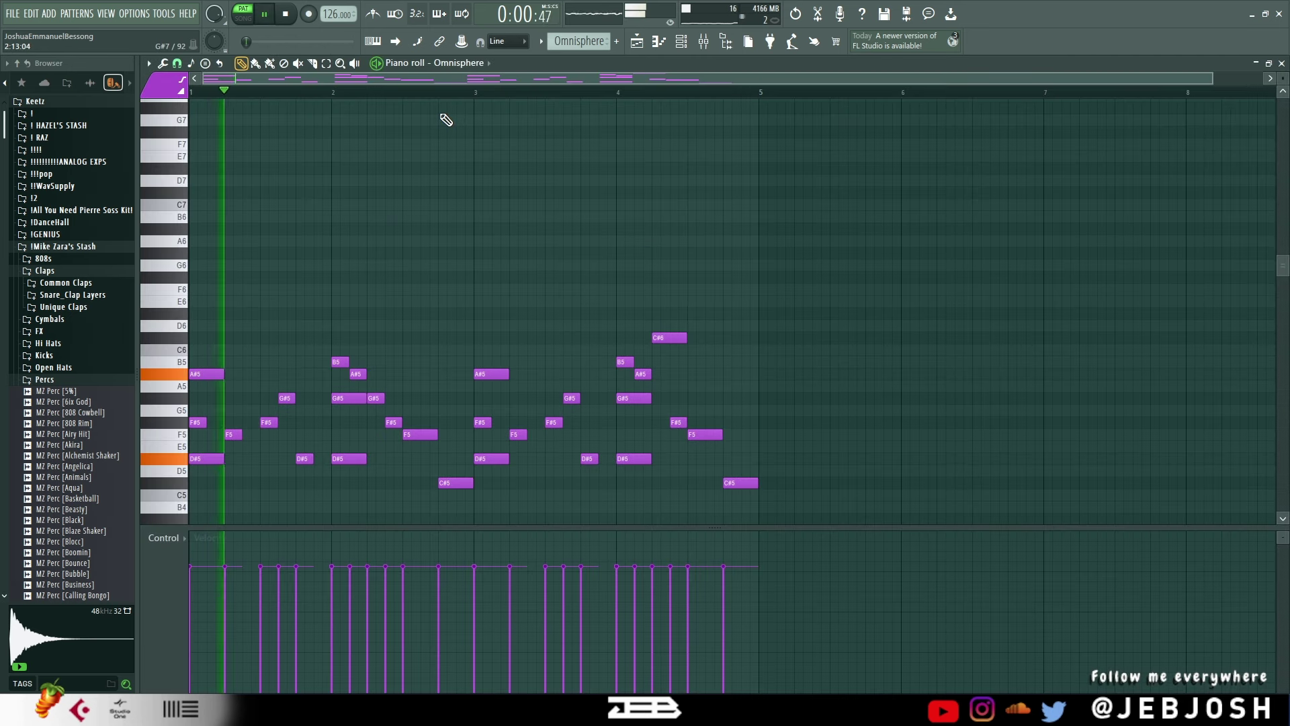
key(F7)
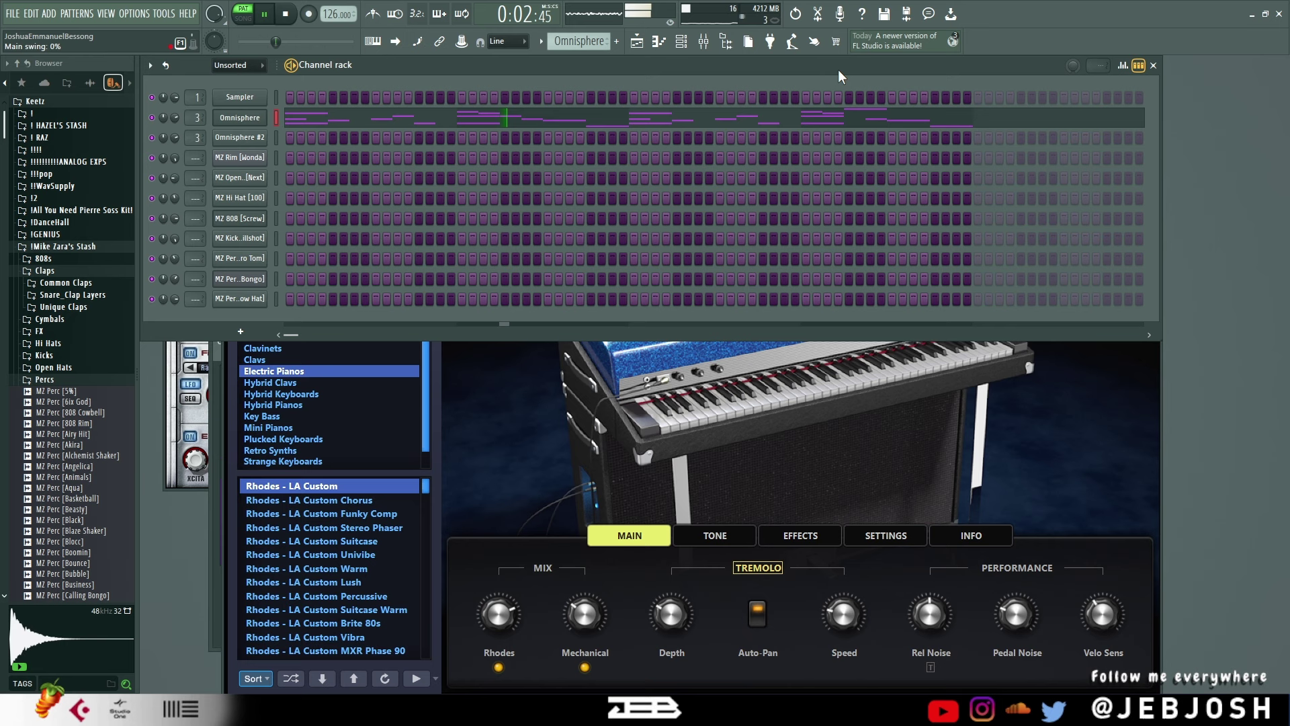
Switch to the next Omnisphere pattern and lower its notes one octave.
click(541, 42)
click(562, 83)
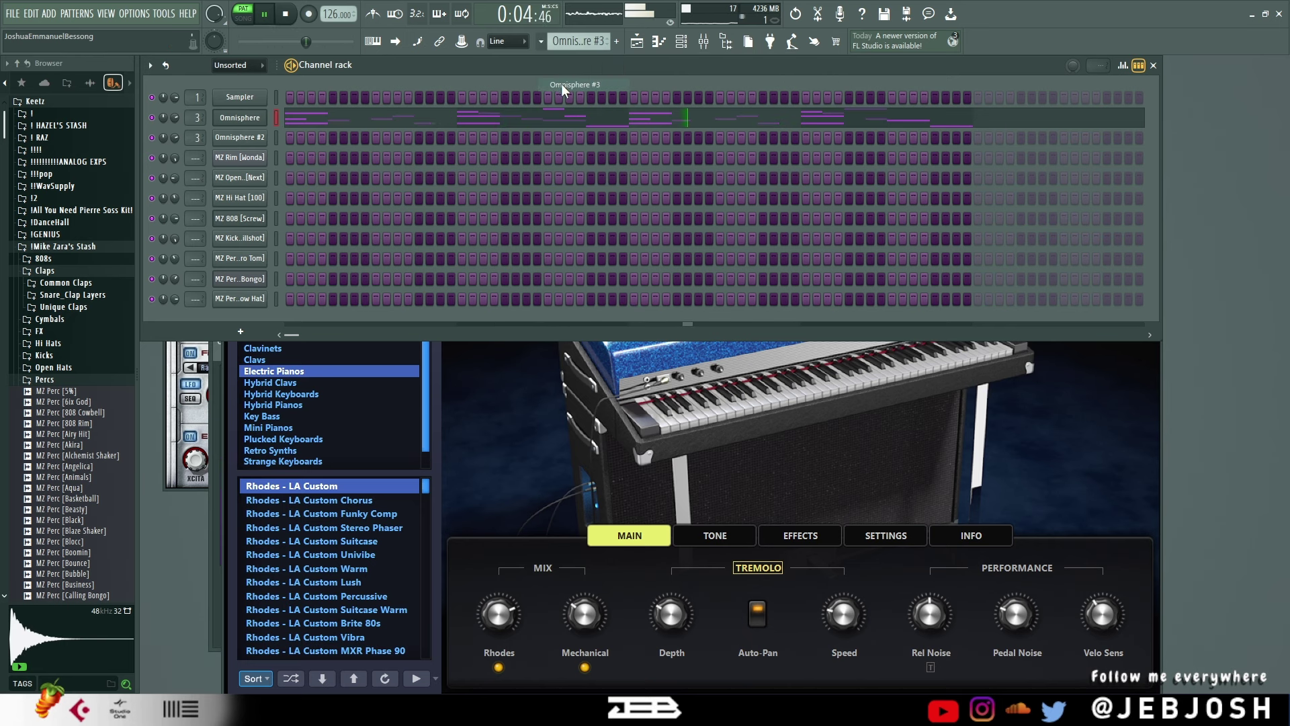
key(F7)
key(space)
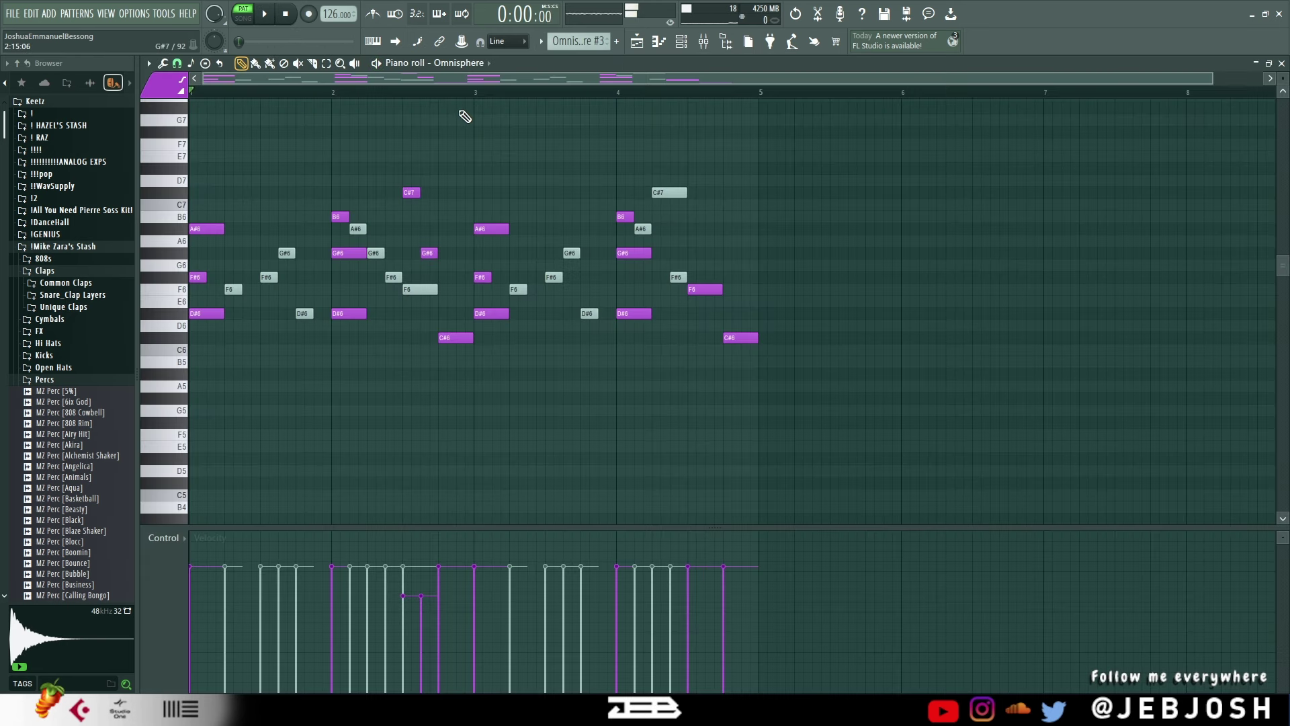
key(ctrl+Down)
key(space)
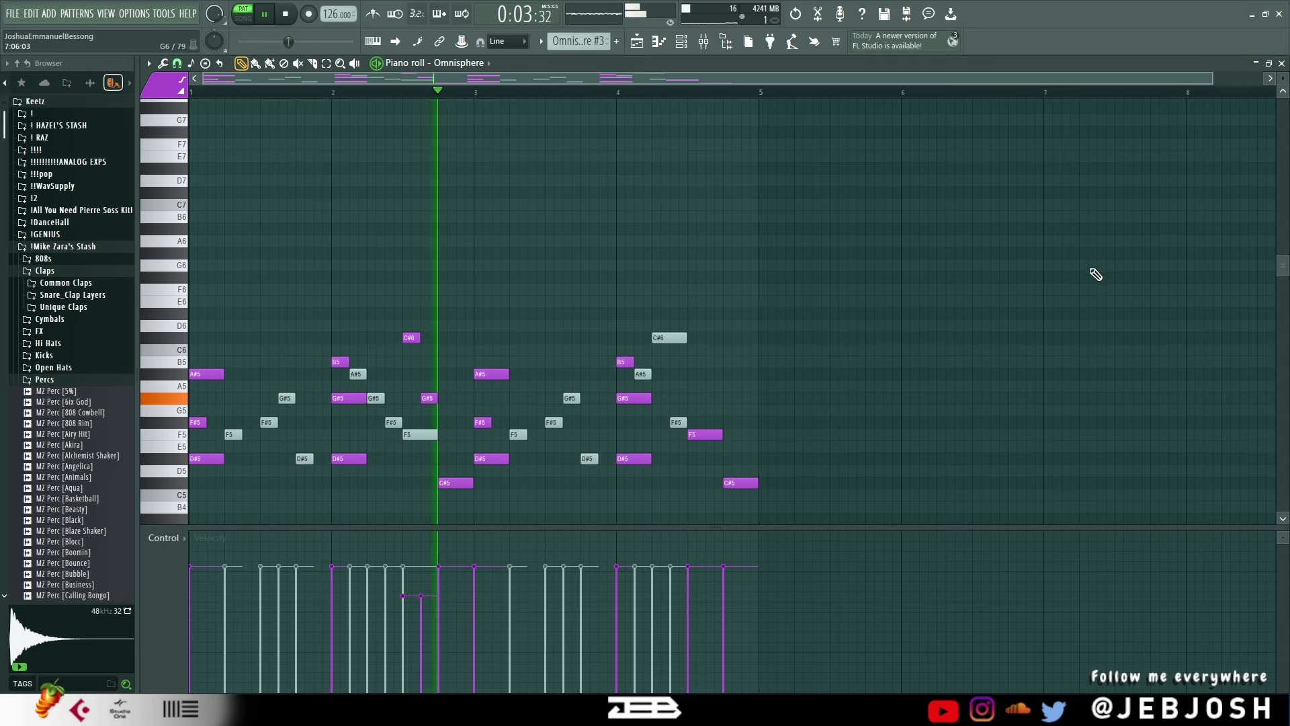
scroll(1091, 262, down, 3)
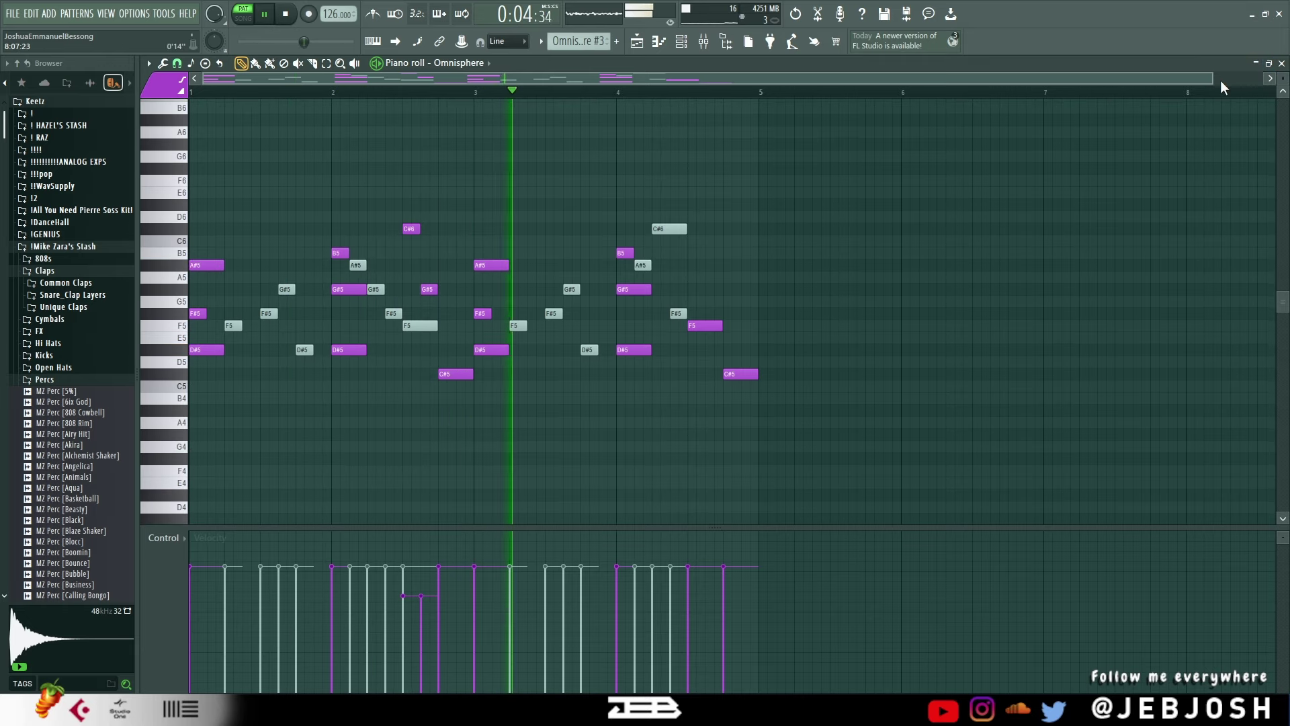
click(1282, 63)
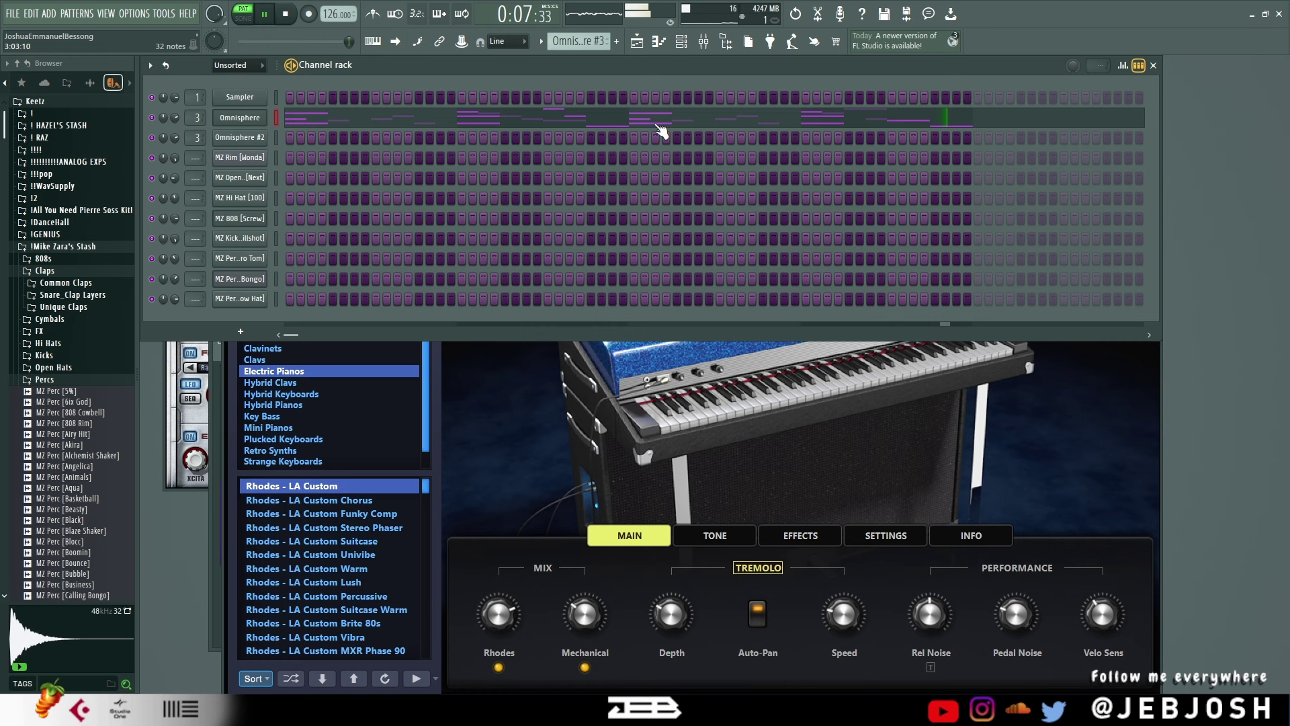
Lower the remaining Omnisphere pattern's notes one octave with playback stopped.
key(space)
click(608, 124)
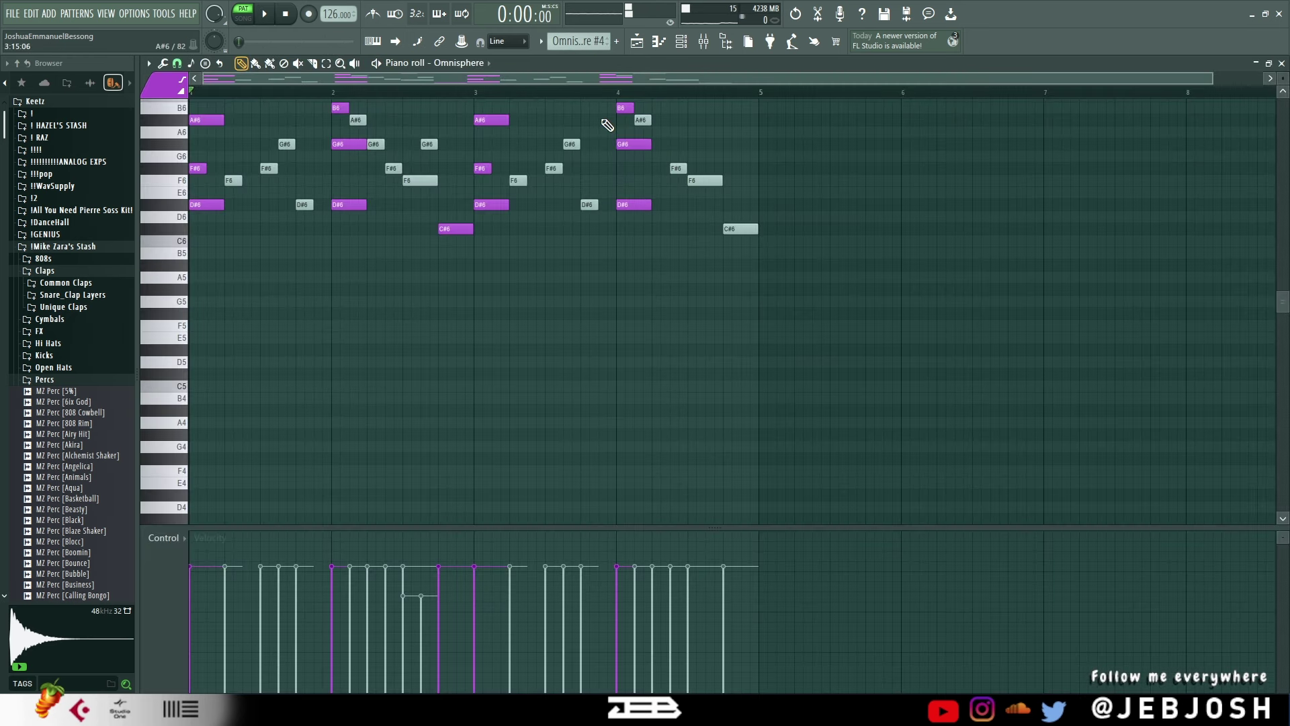
key(ctrl+Down)
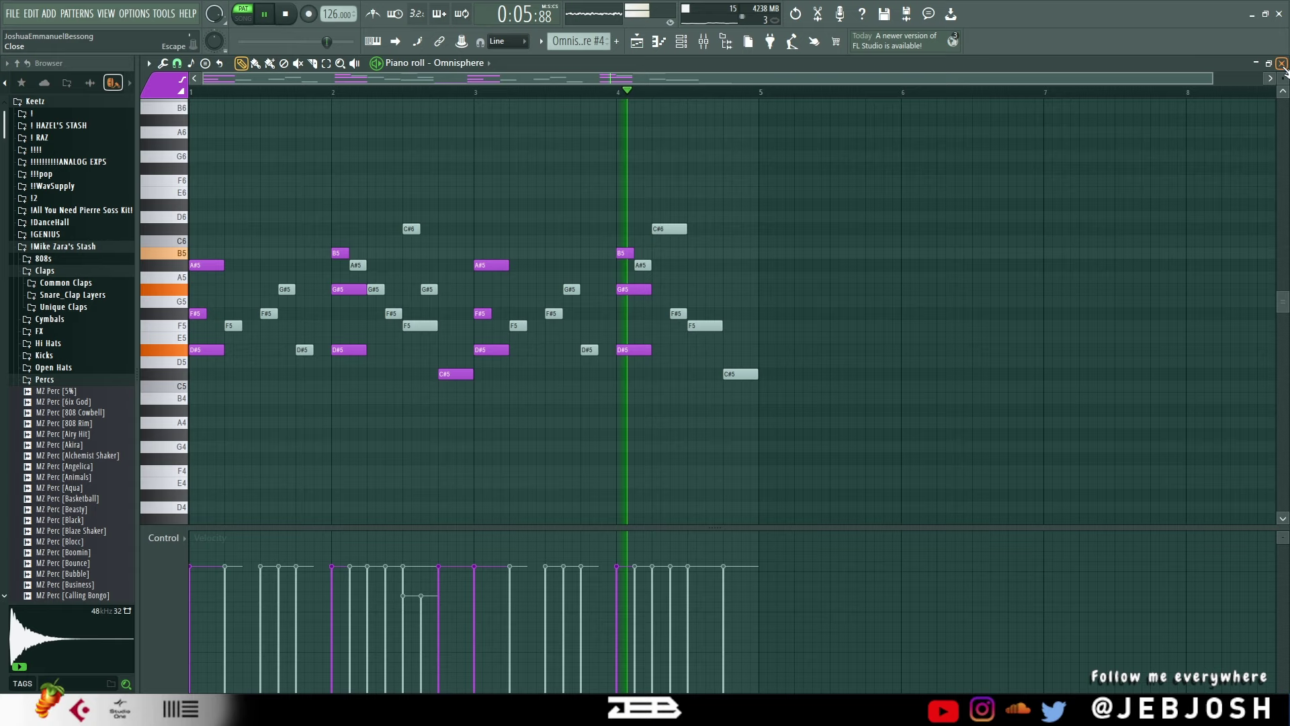
click(1282, 63)
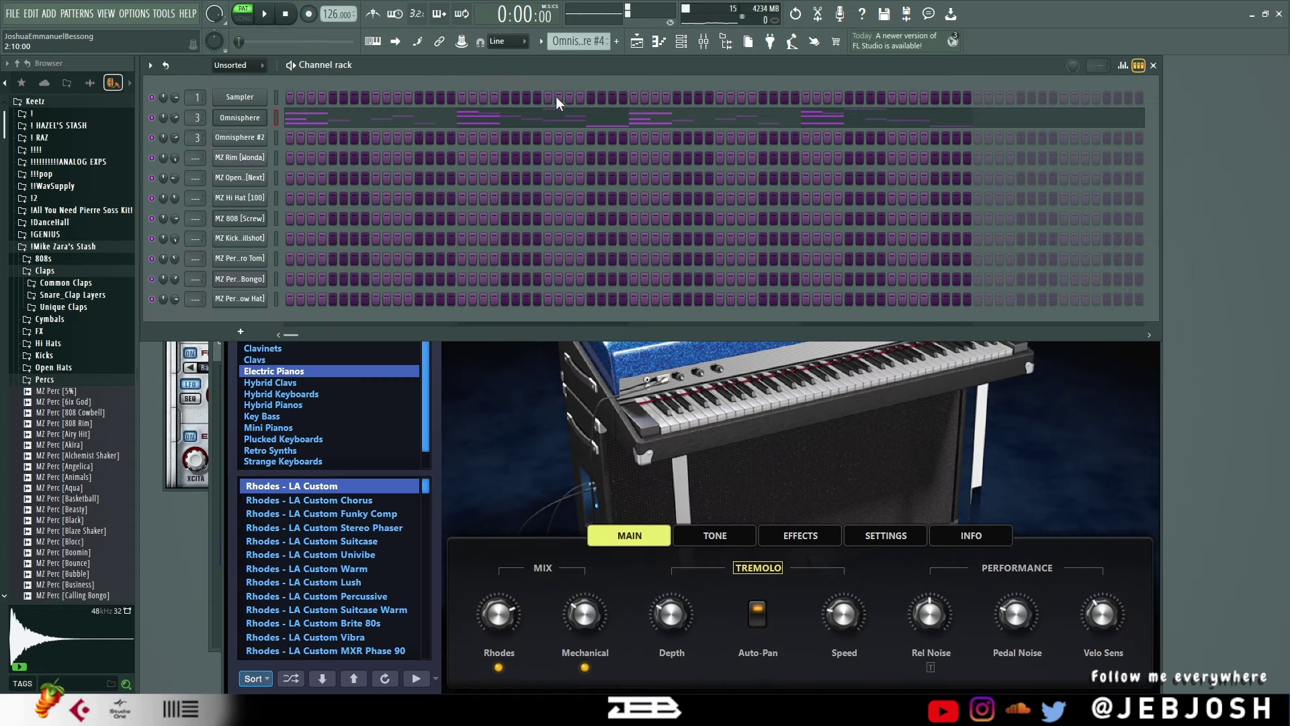
Review the Omnisphere notes, then switch to Pattern 1.
click(557, 117)
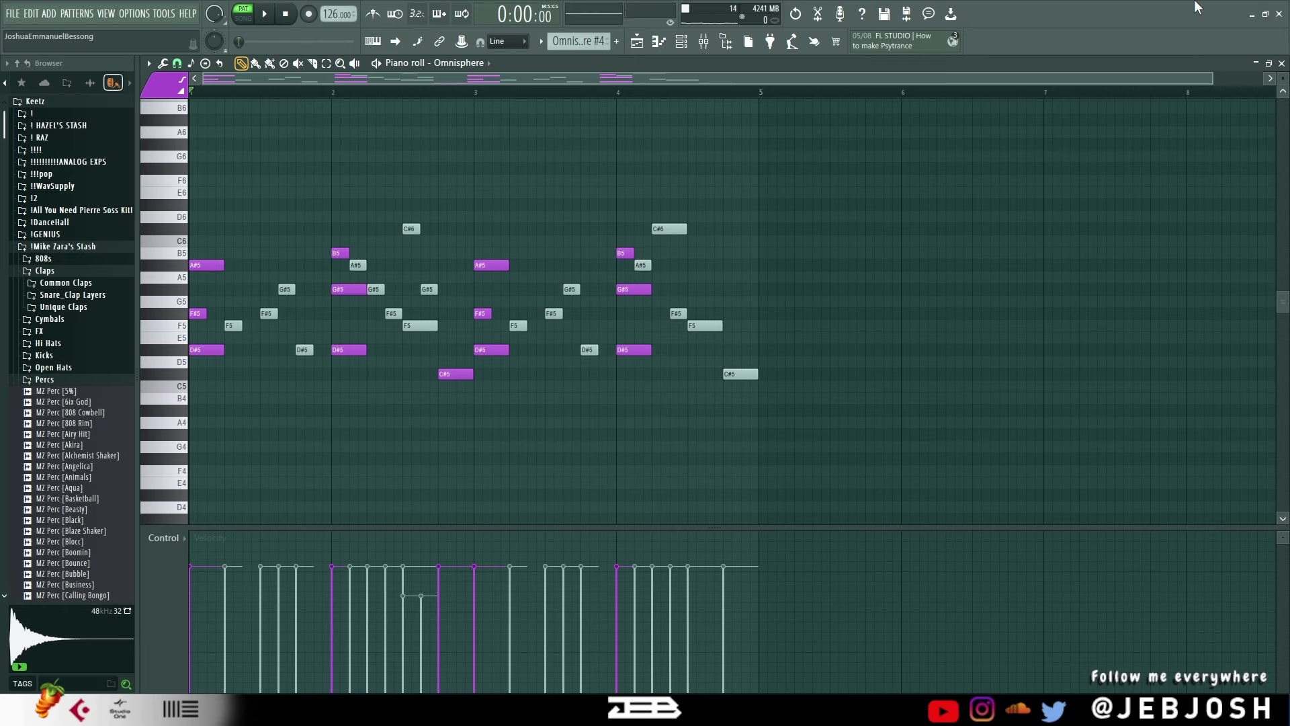
click(1281, 64)
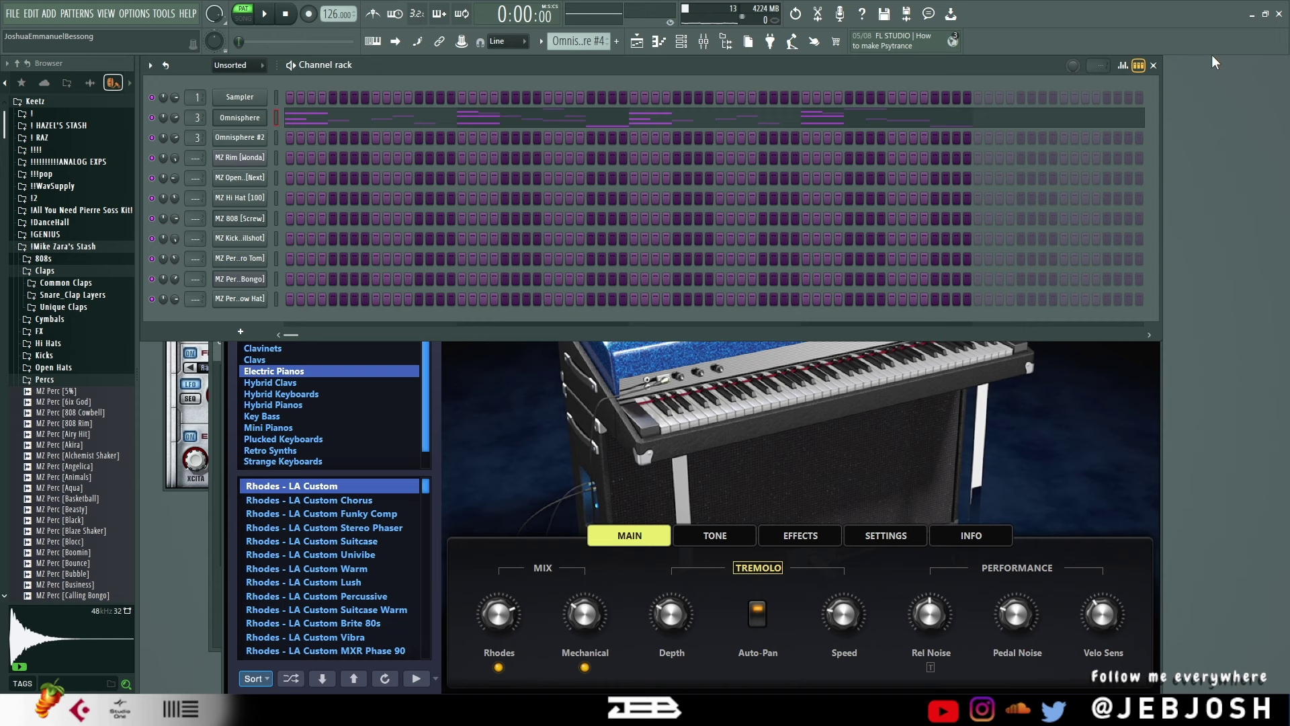
click(543, 43)
click(560, 71)
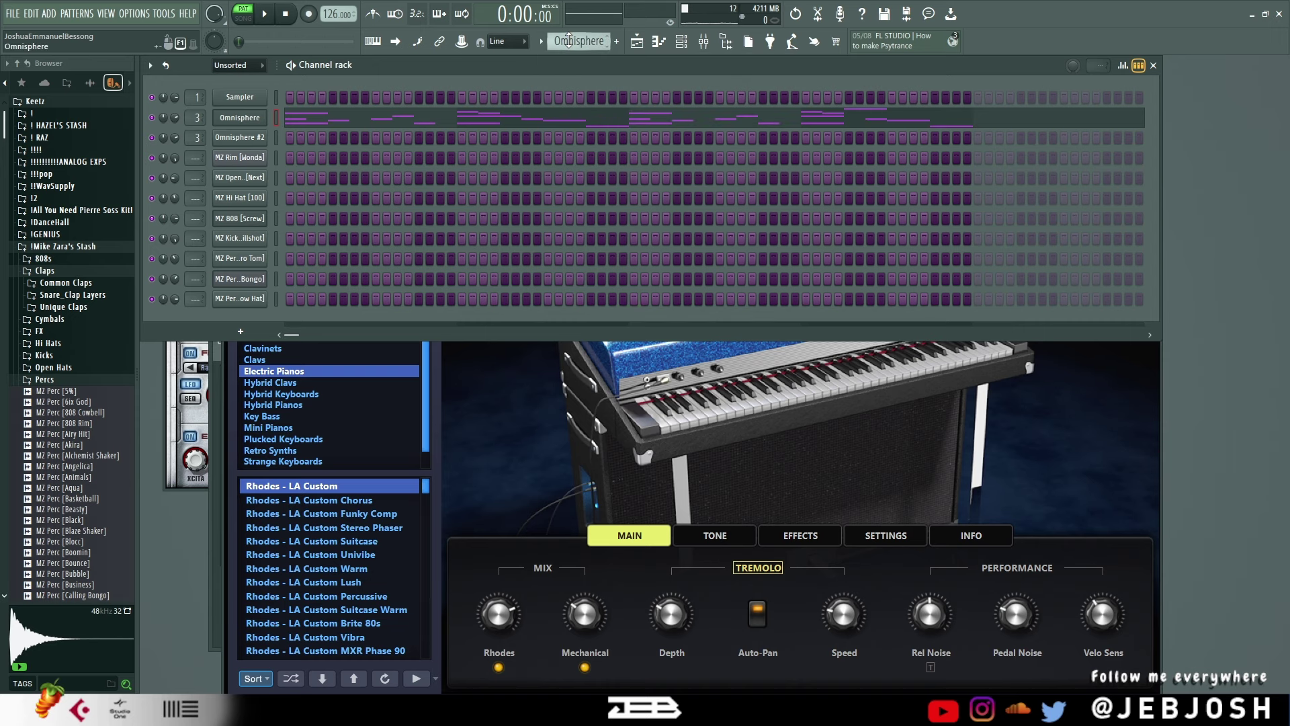
Transpose Pattern 1's Omnisphere chords down one octave.
click(579, 126)
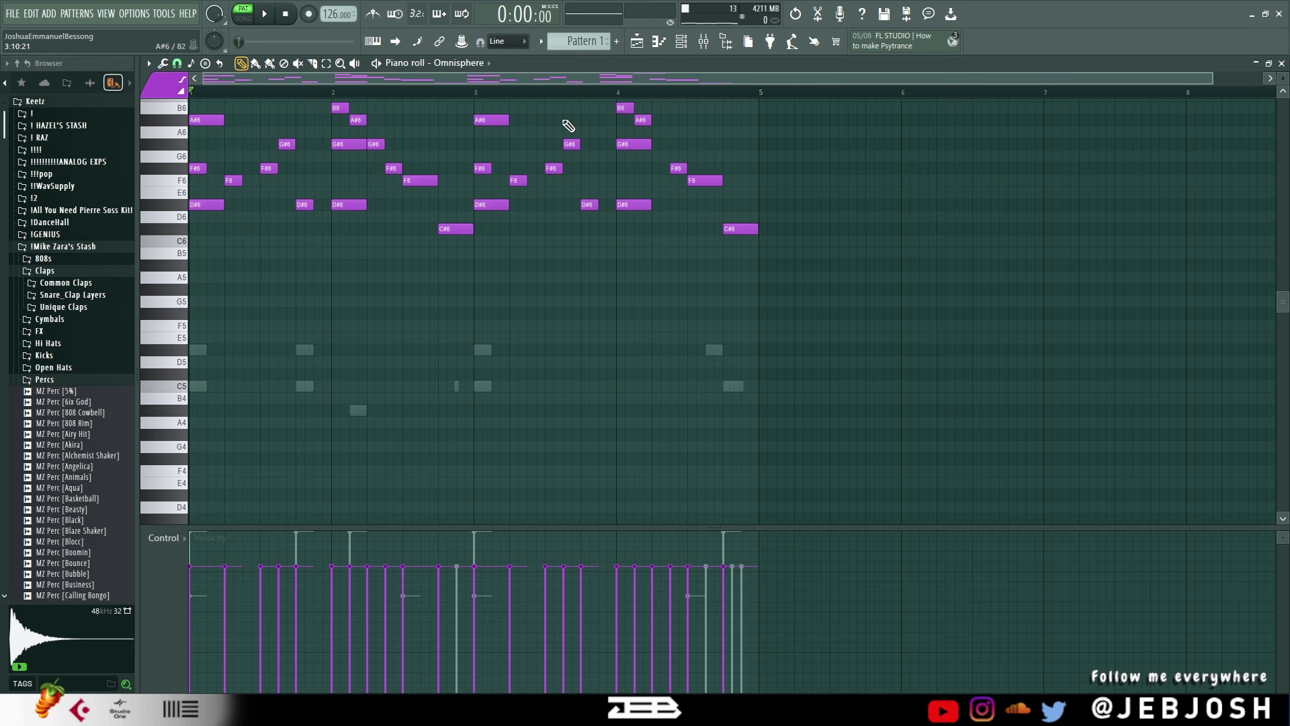
key(ctrl+Down)
key(F7)
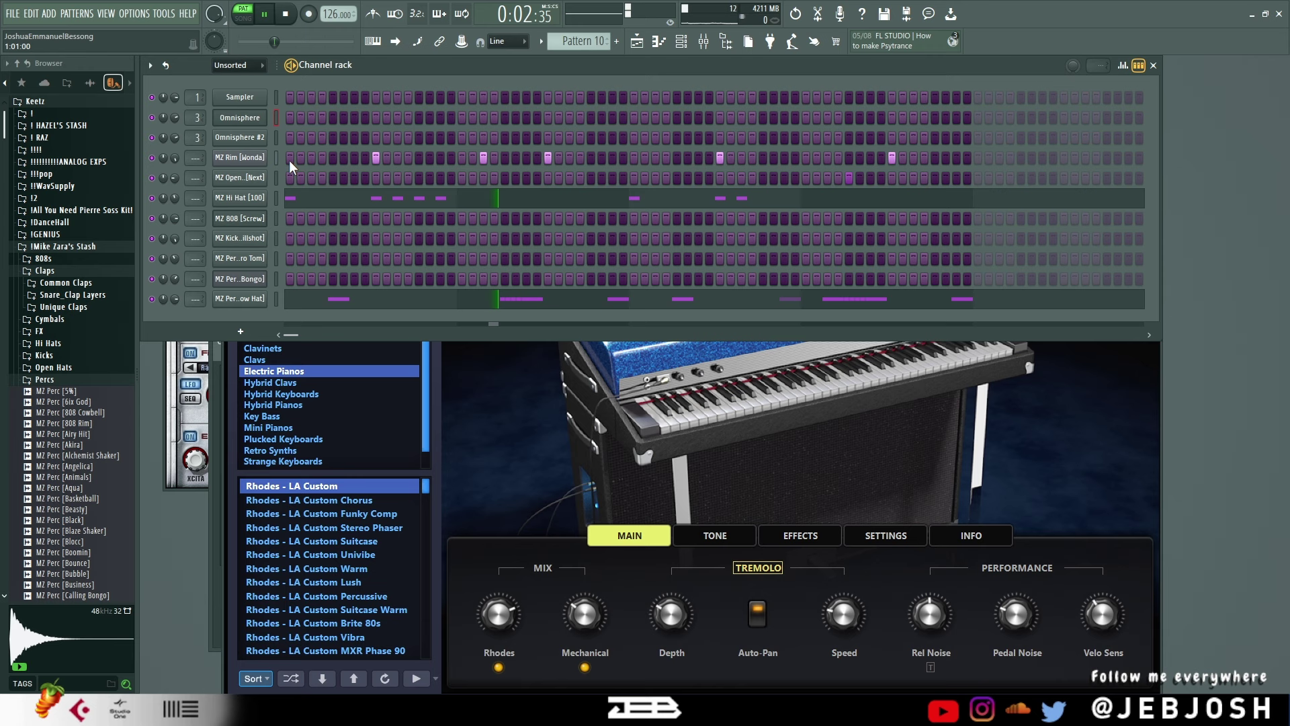
Check the MZ Rim, MZ Open Hat and MZ Perc [Low Hat] sample settings, then play the drums.
click(269, 159)
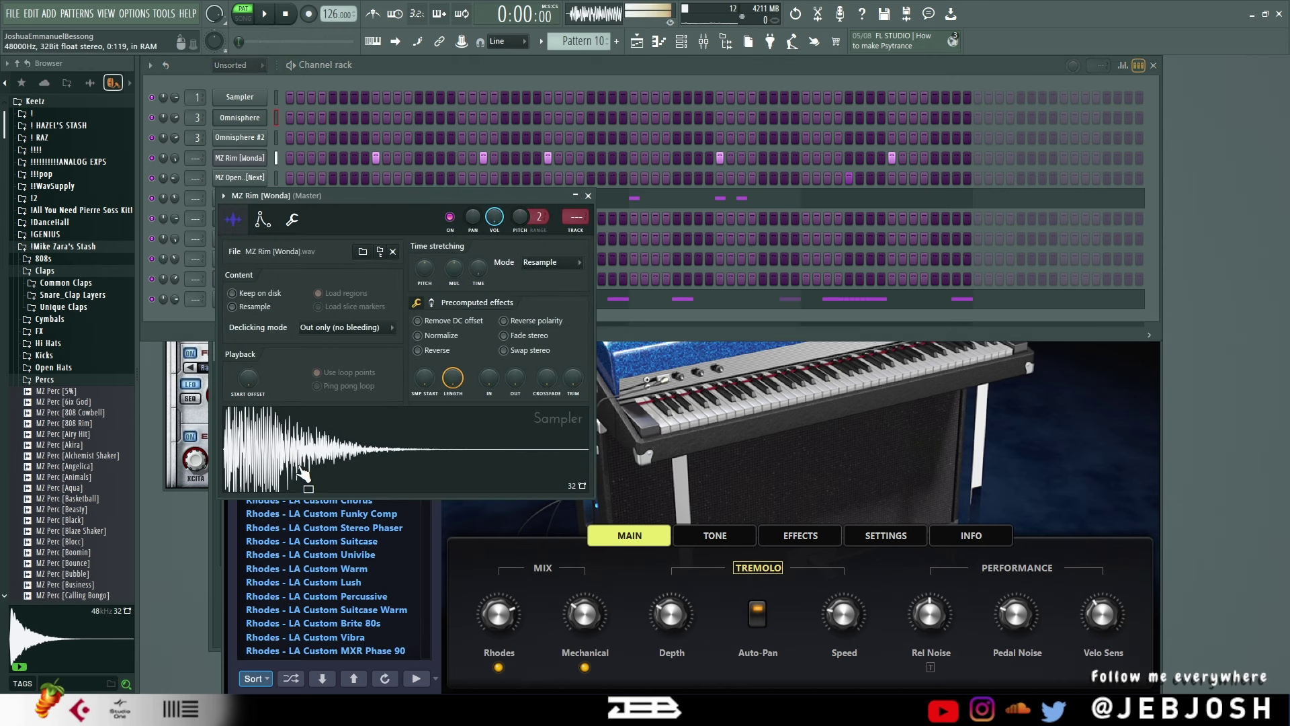
click(588, 196)
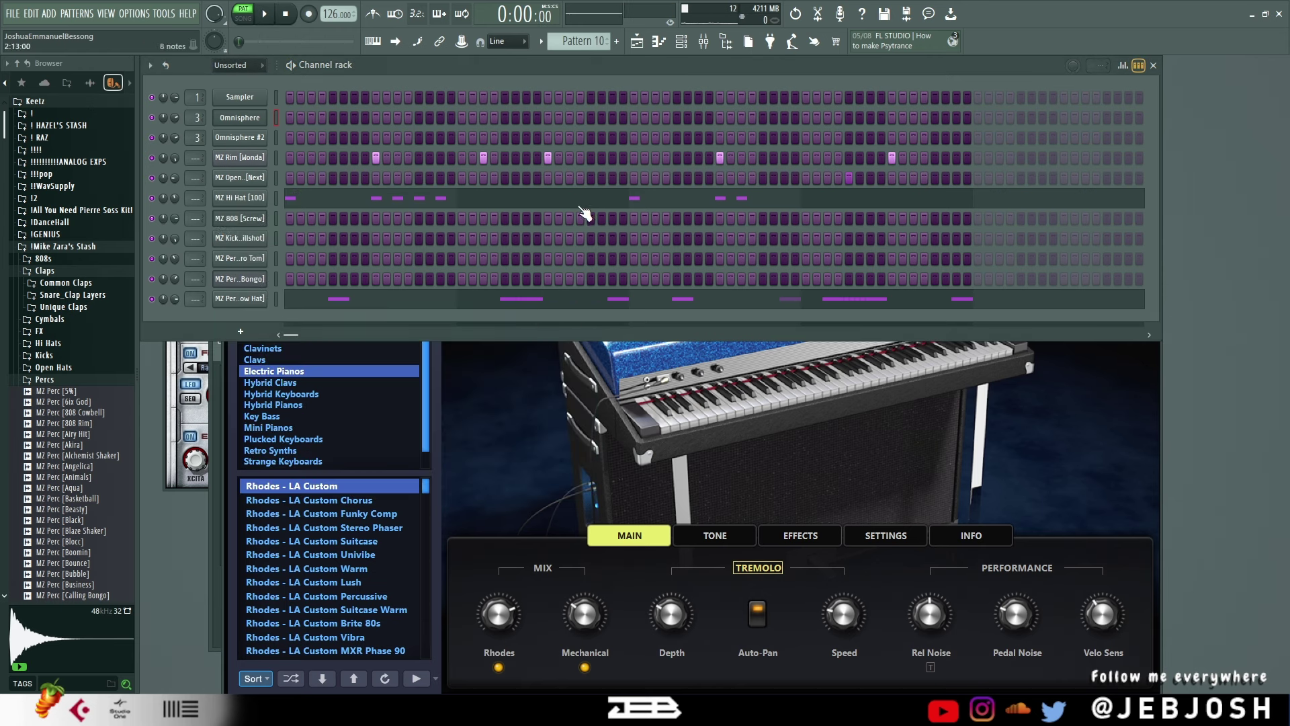
click(240, 178)
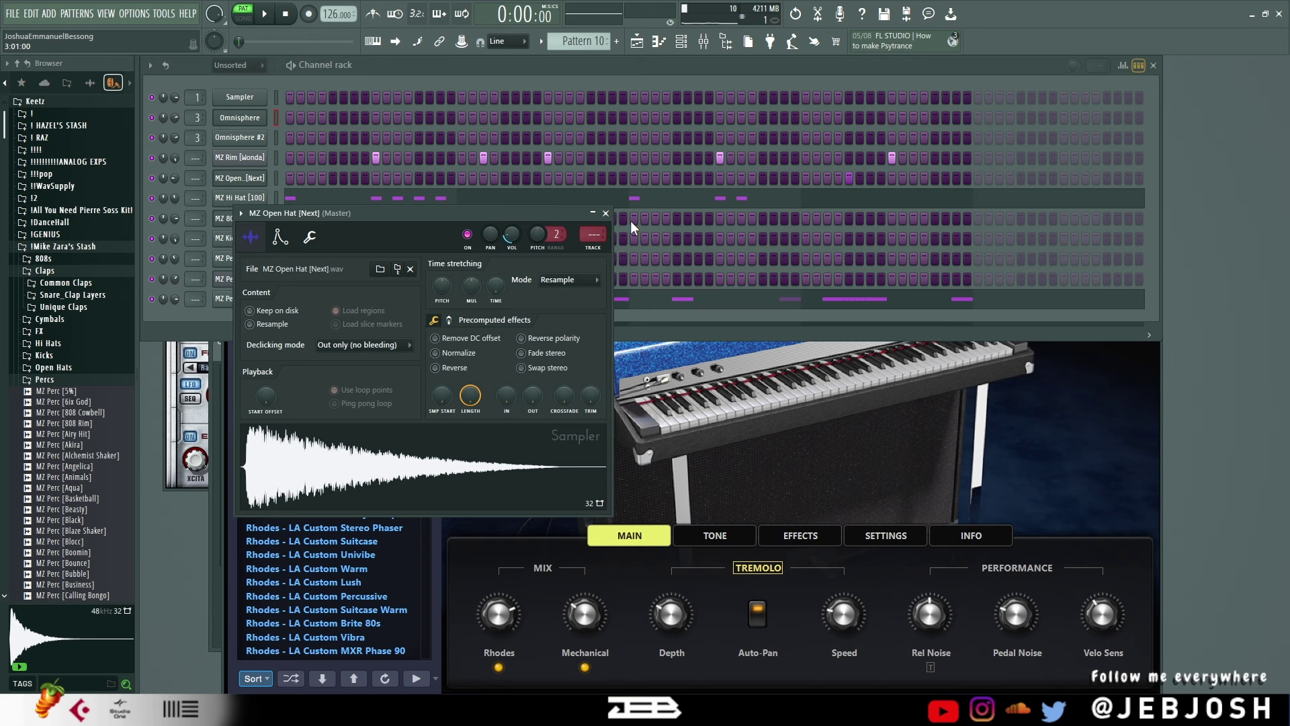
click(607, 214)
click(247, 299)
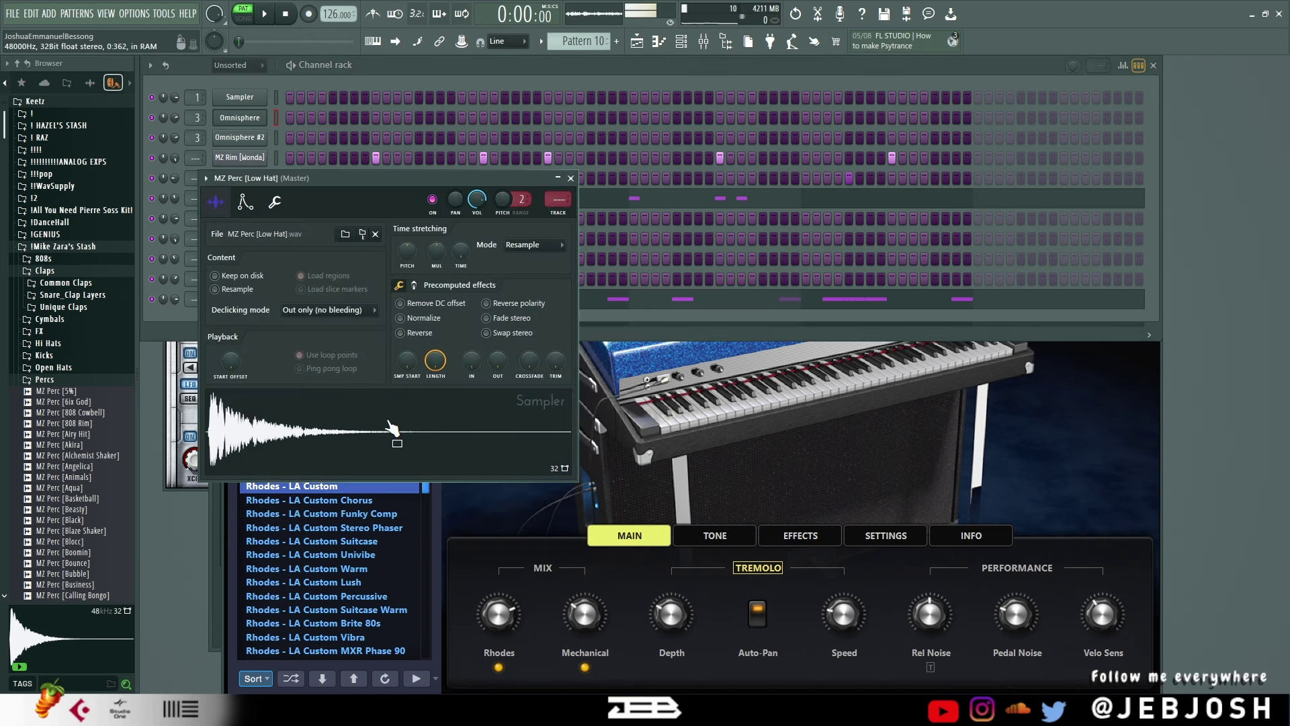
click(571, 178)
key(space)
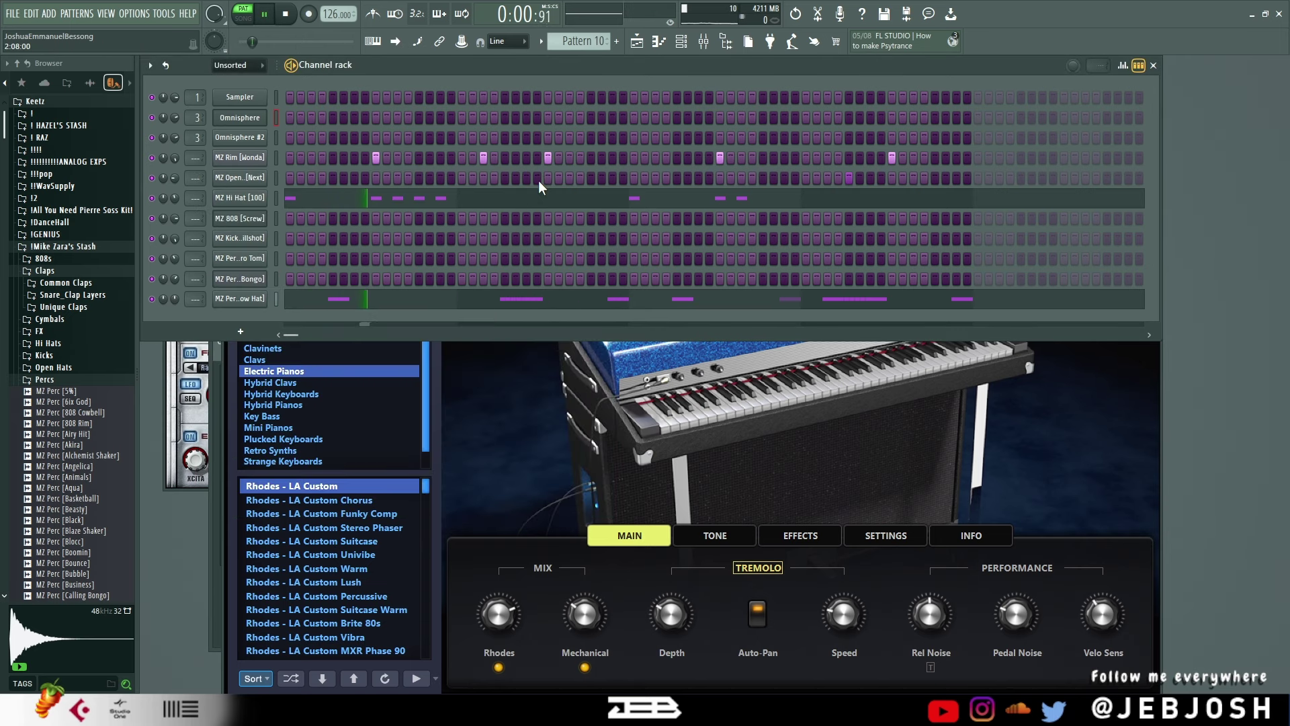
Pan MZ Hi Hat [100] 16% right and drop the last Low Hat note to about 35% velocity.
drag(163, 197, 164, 189)
click(337, 199)
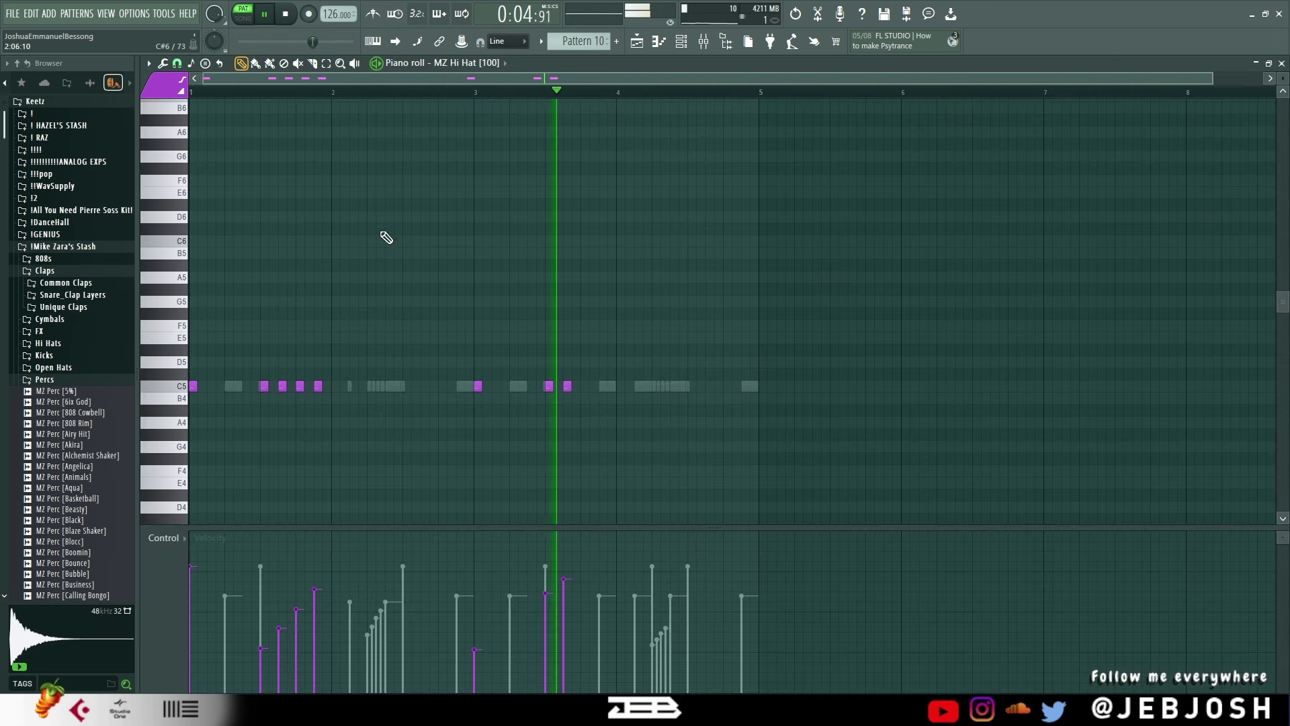
double_click(680, 386)
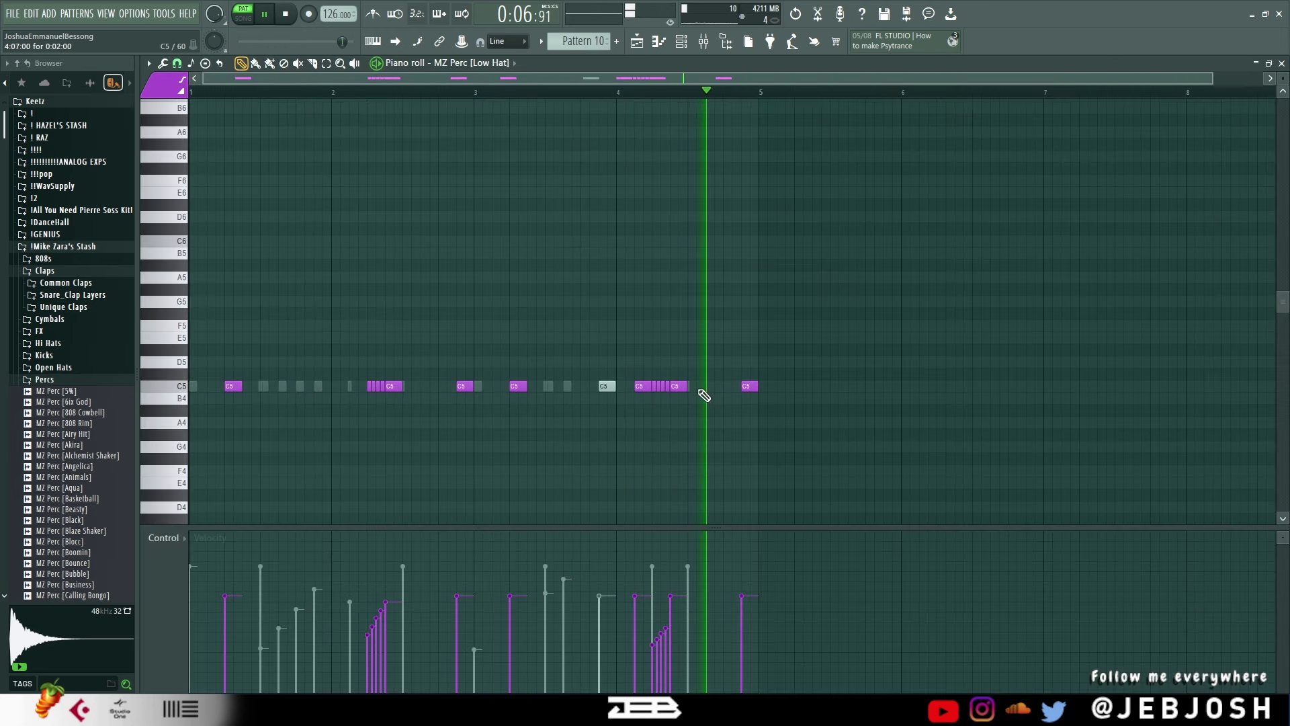
drag(735, 616, 745, 644)
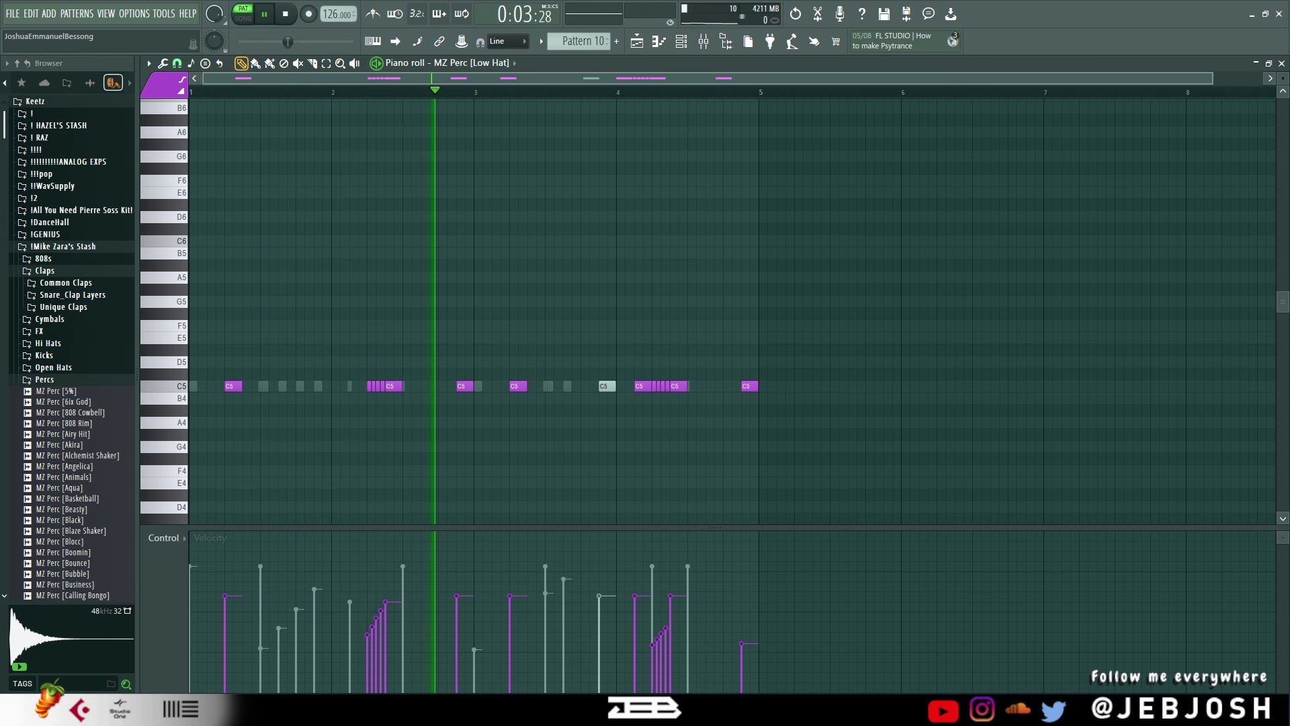
click(1281, 63)
key(space)
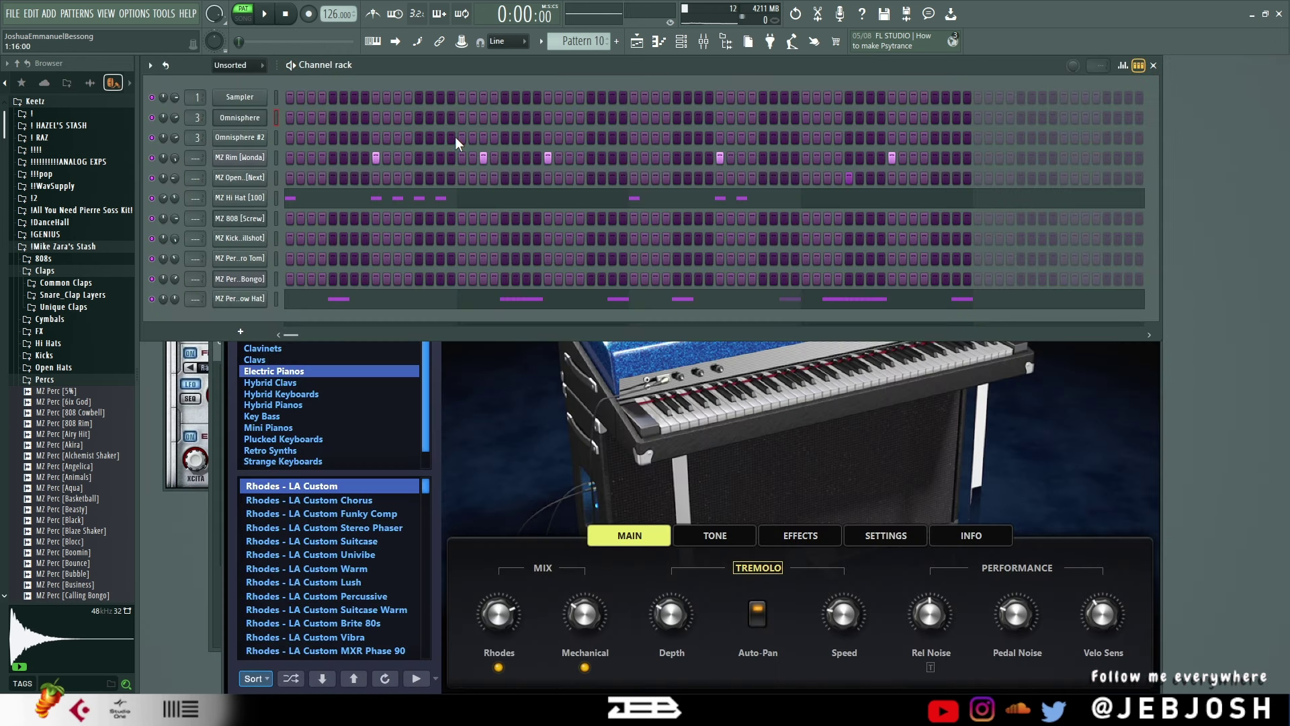
Switch to Pattern 11 and audition the Star Bongo and Pro Tom patterns.
click(538, 41)
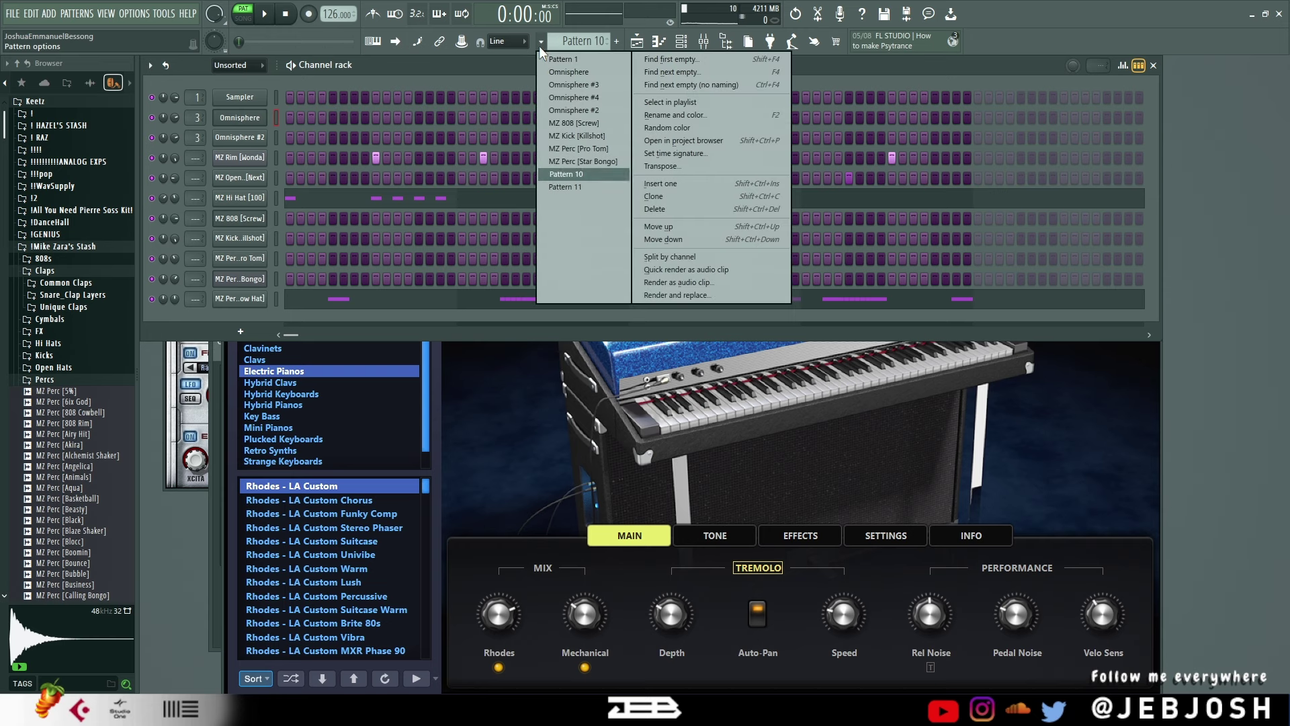
click(574, 185)
scroll(566, 37, up, 2)
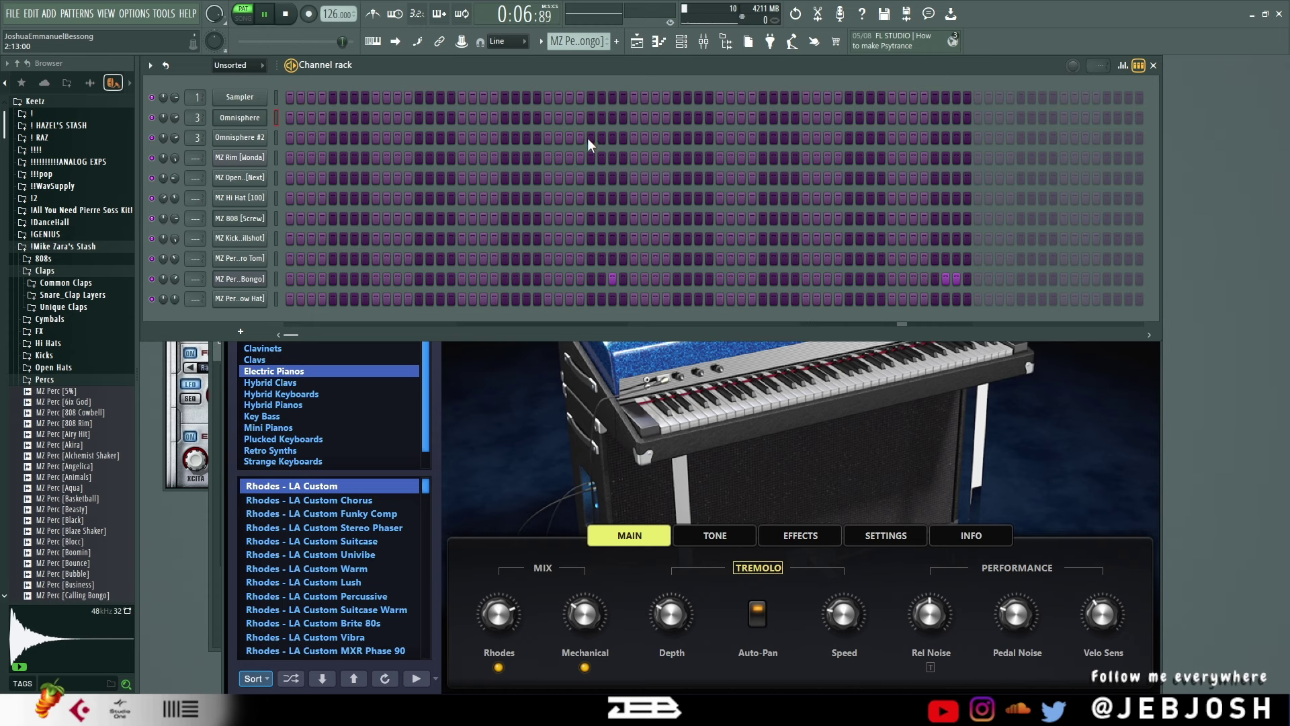
key(space)
scroll(578, 42, up, 1)
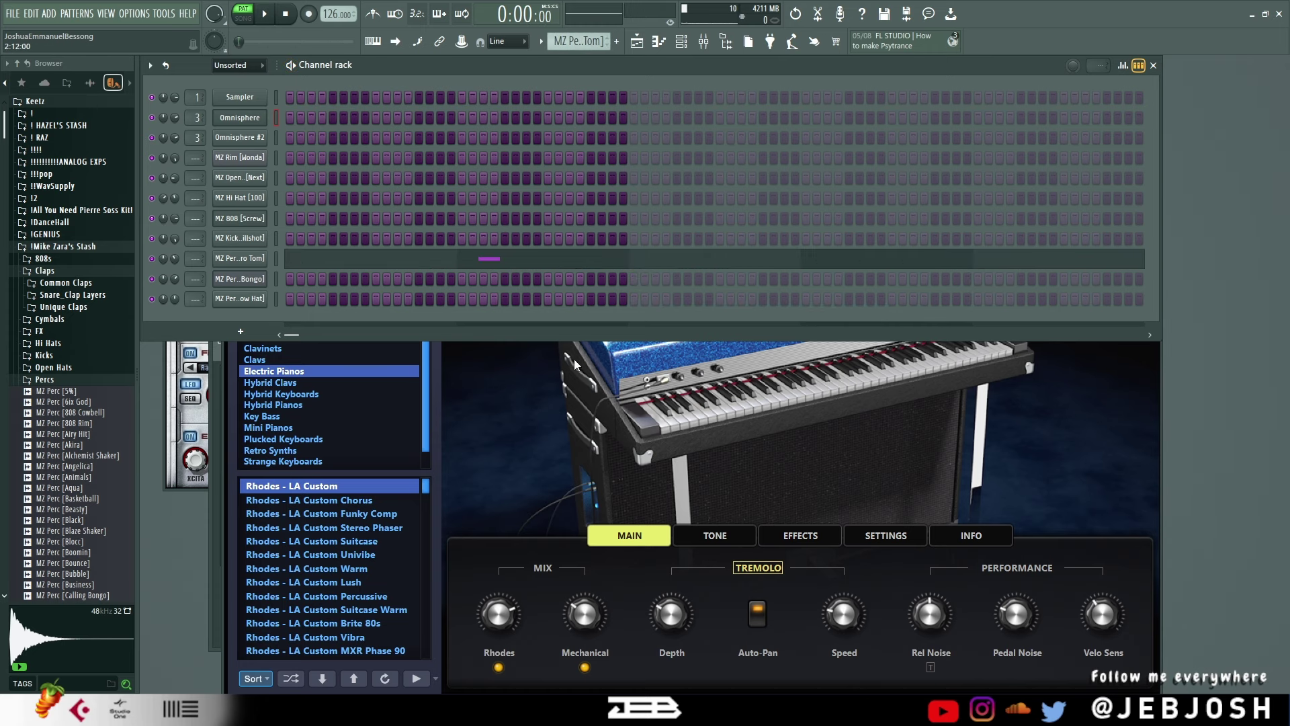
key(space)
scroll(558, 42, up, 1)
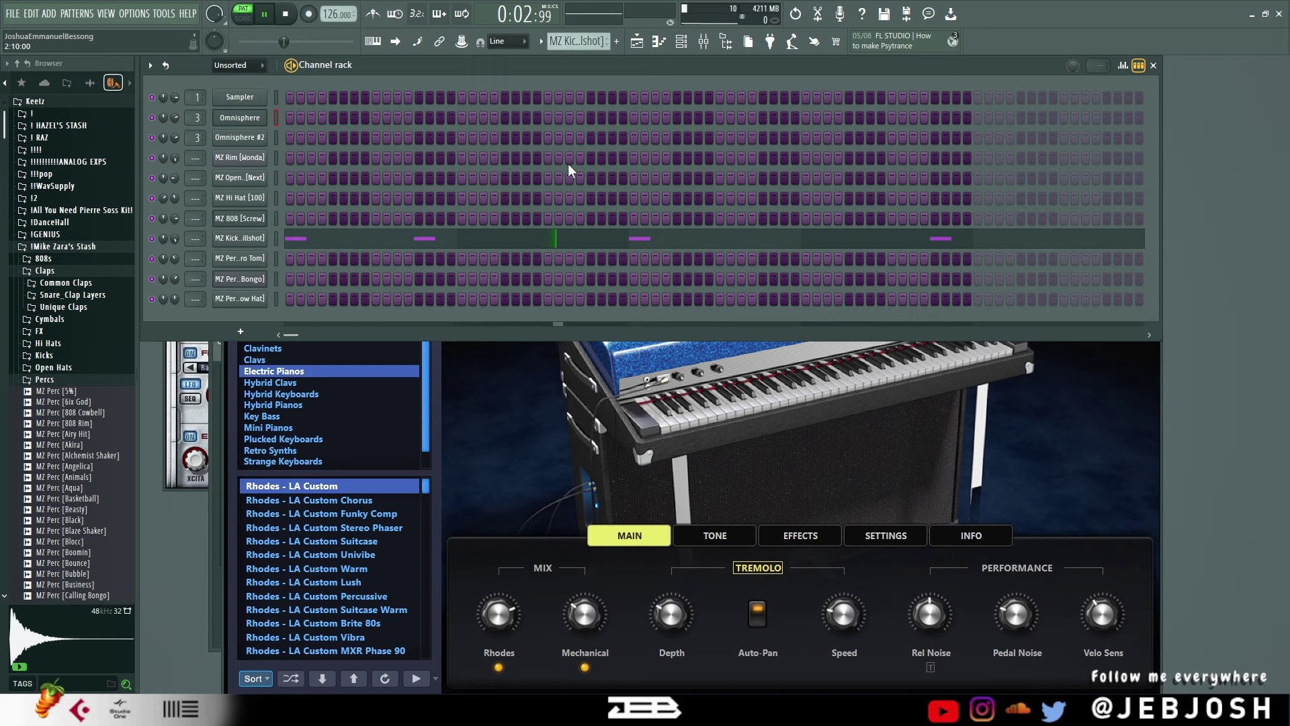
View and play the MZ Kick [Killshot] C5 notes and MZ 808 [Screw] D#5 notes.
click(609, 246)
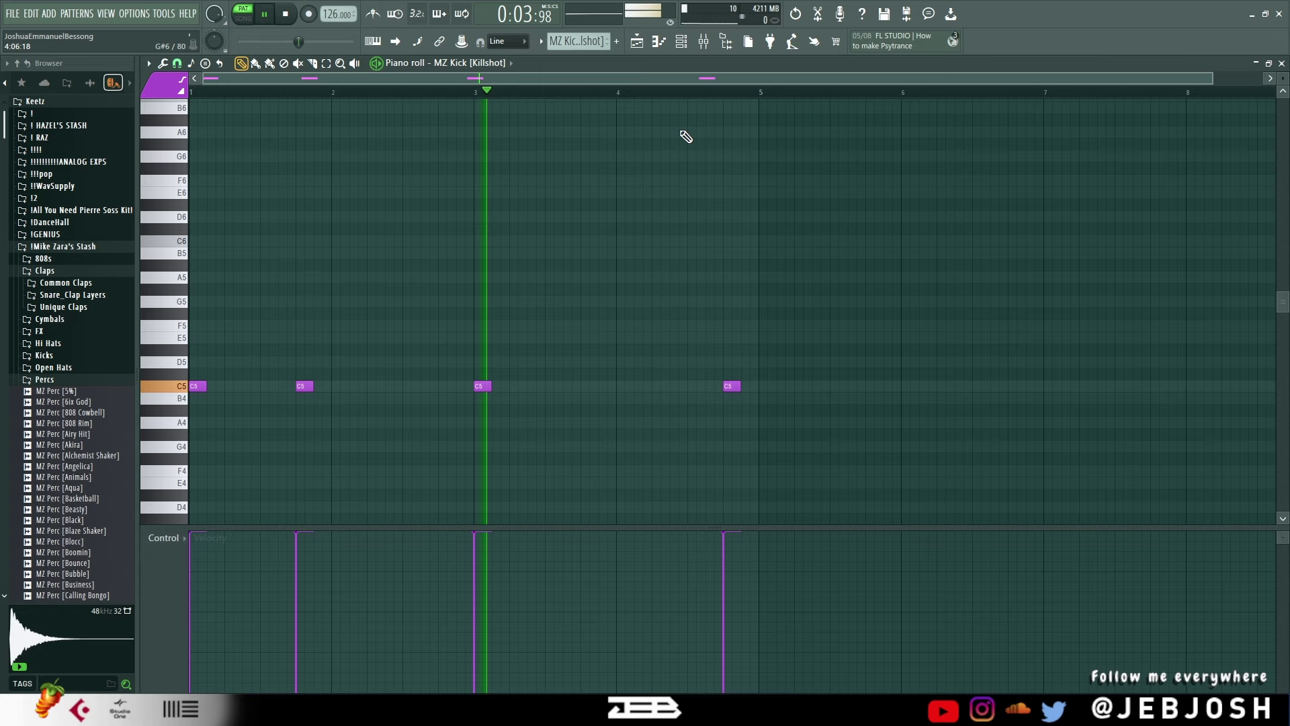
click(1282, 63)
key(space)
scroll(585, 40, up, 1)
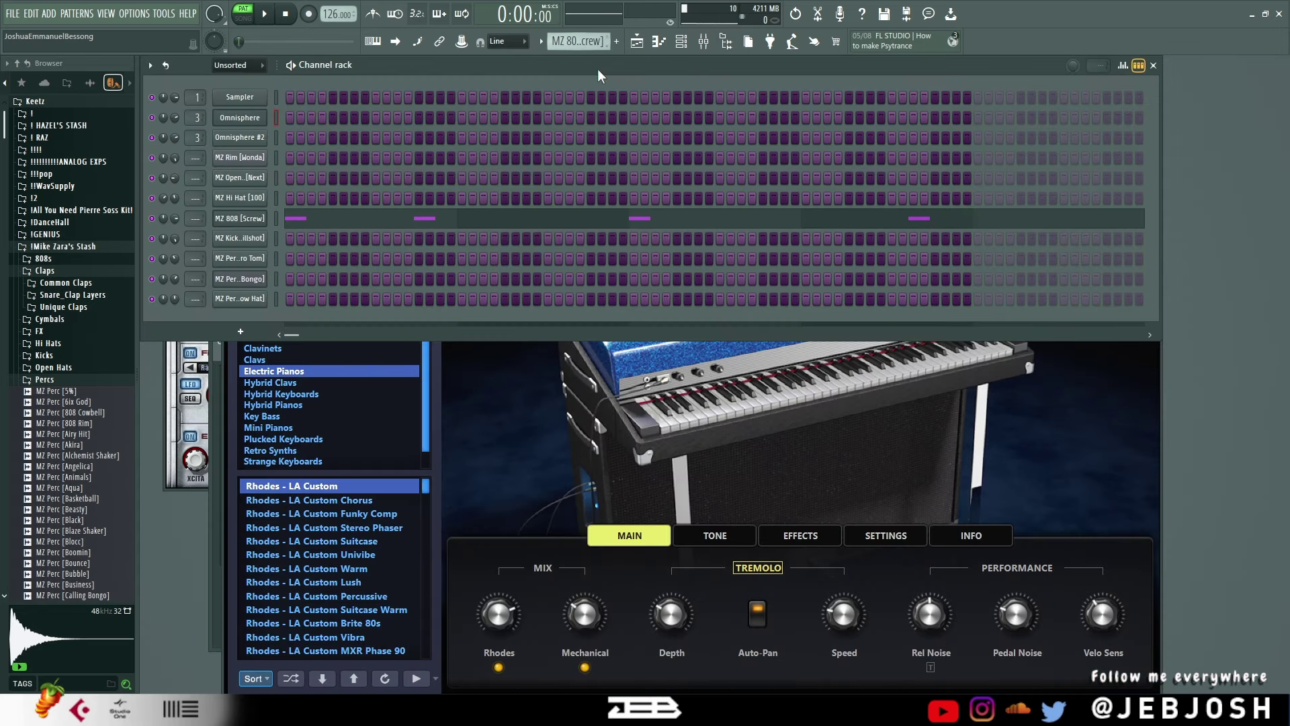
click(601, 222)
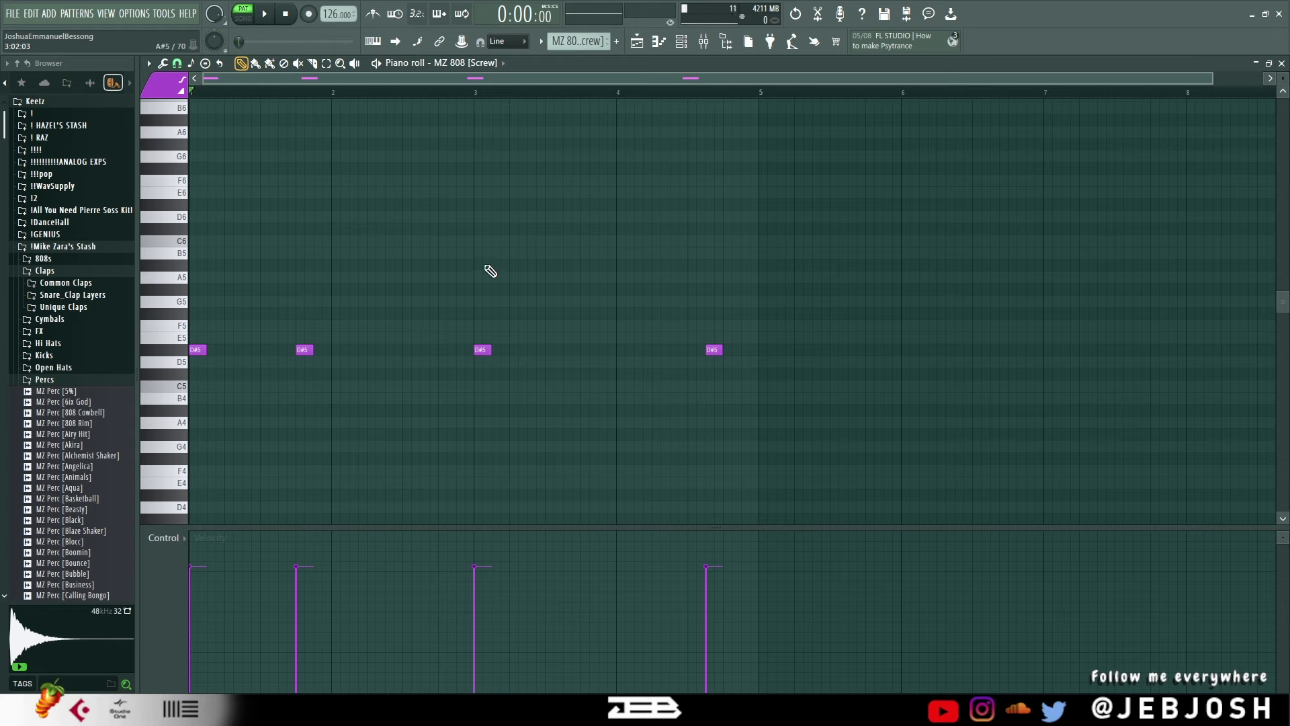
key(space)
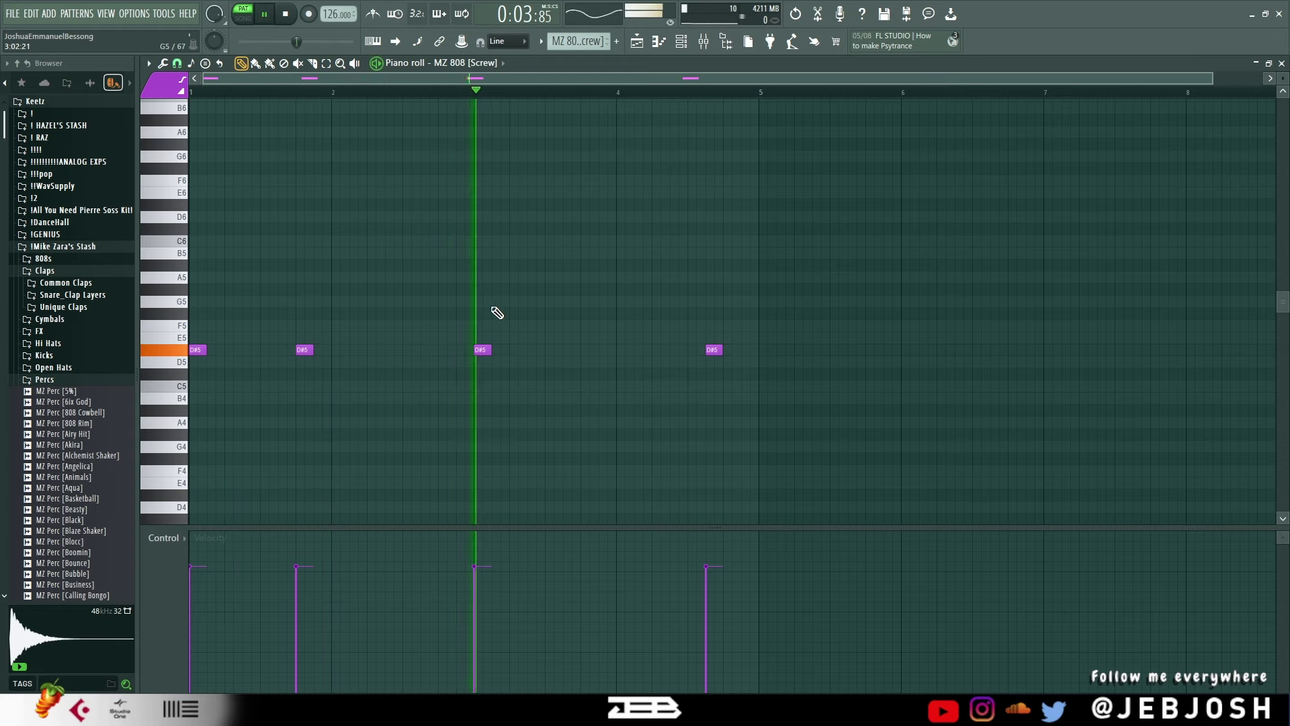
click(1282, 63)
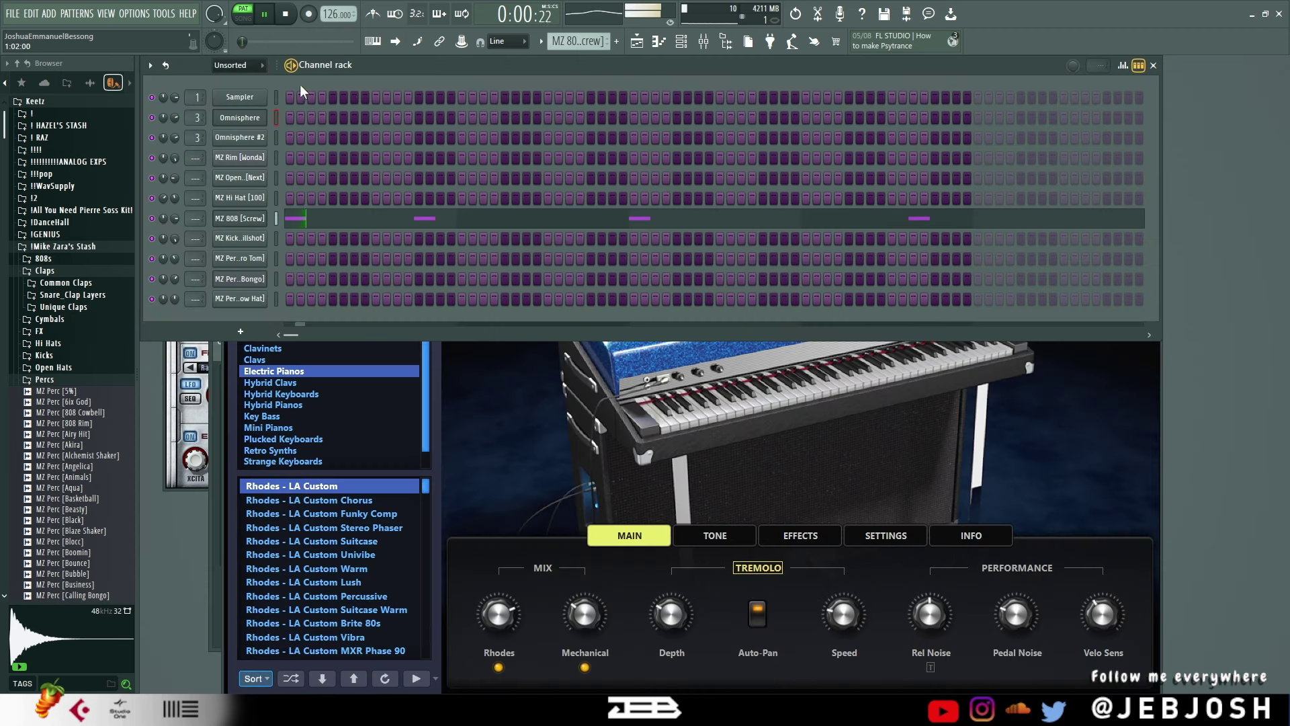
scroll(563, 47, up, 4)
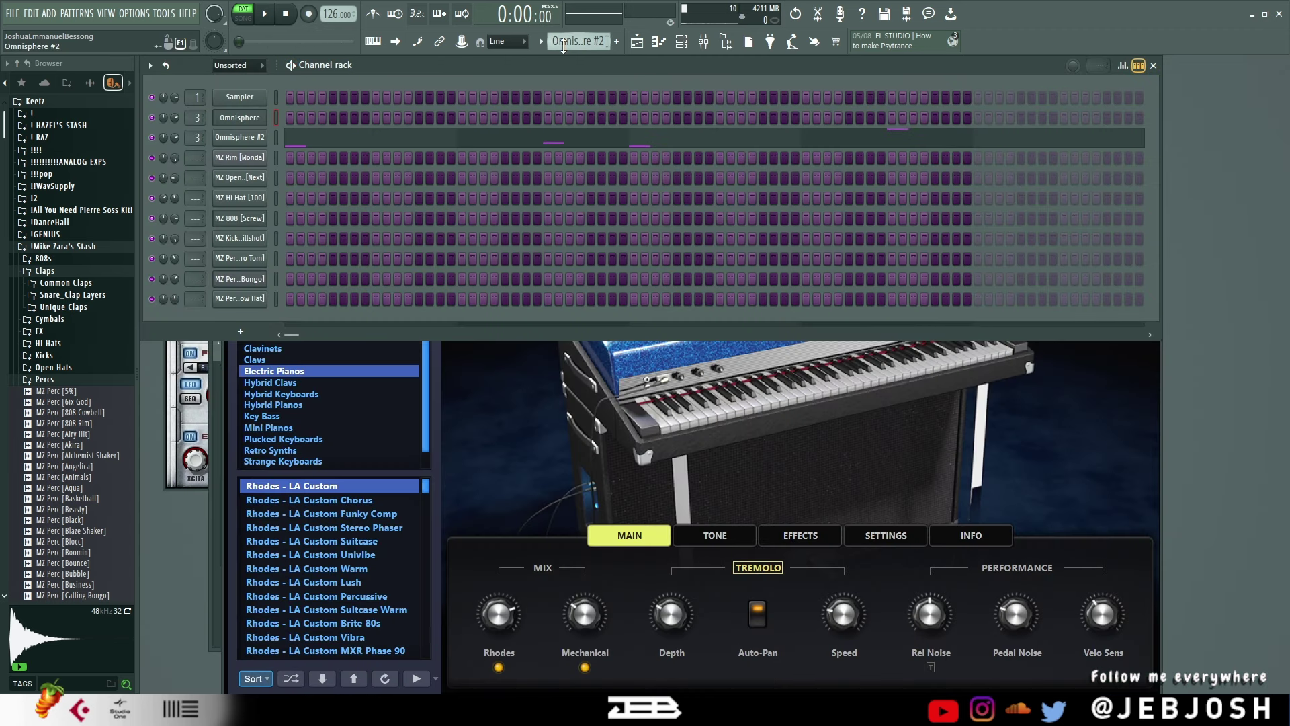
Play the Omnisphere #2 Boys Choir Ahs - p pattern and view its four-note melody.
click(240, 137)
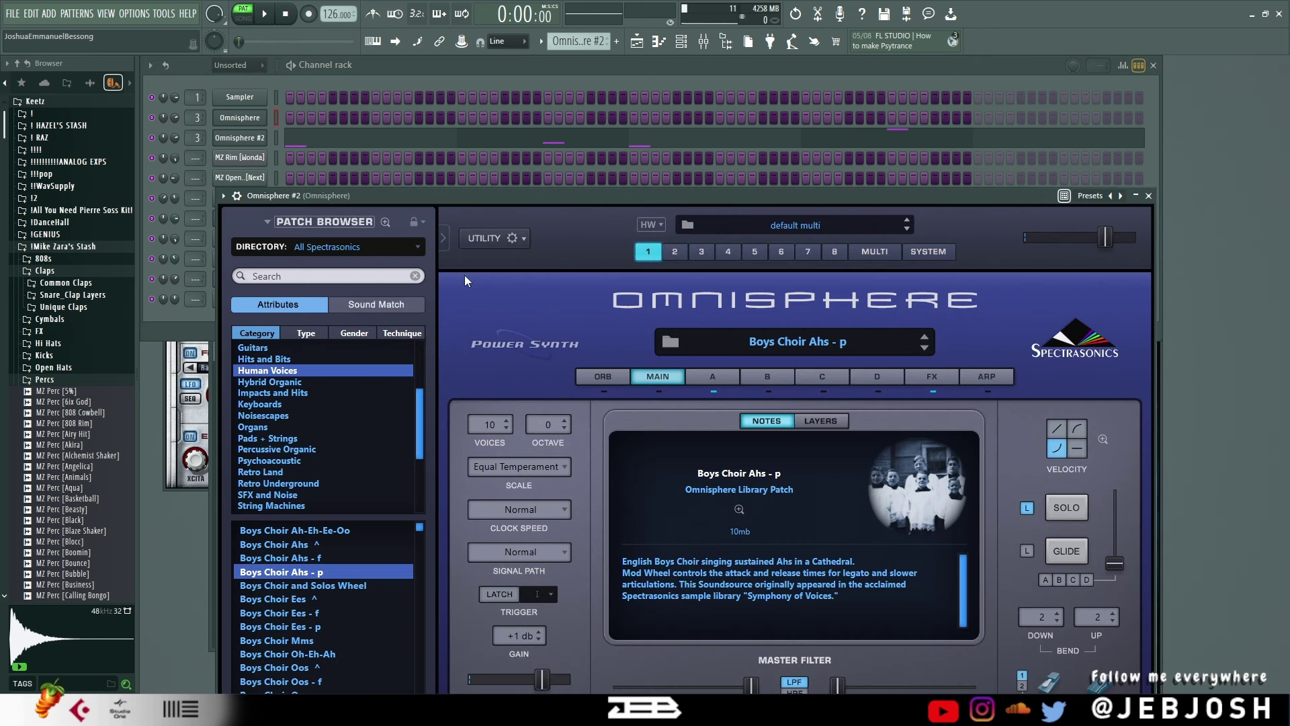
click(460, 74)
key(space)
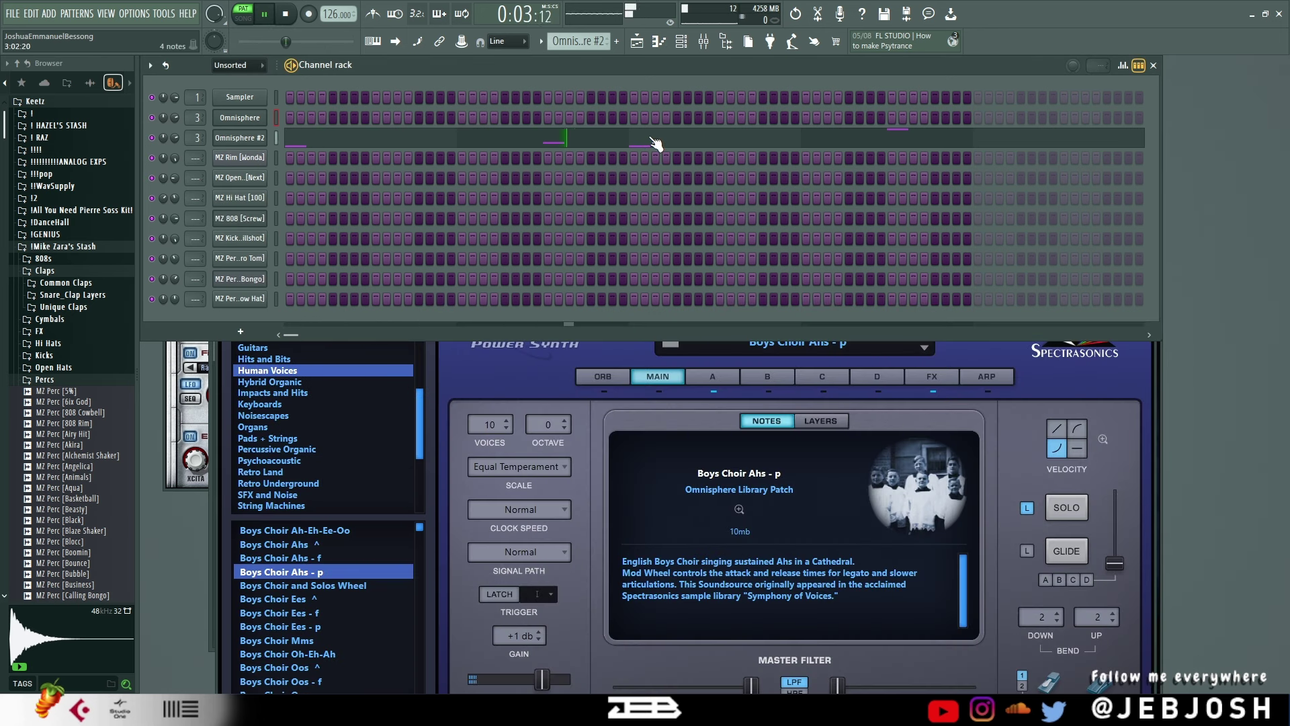
click(753, 139)
scroll(705, 137, up, 3)
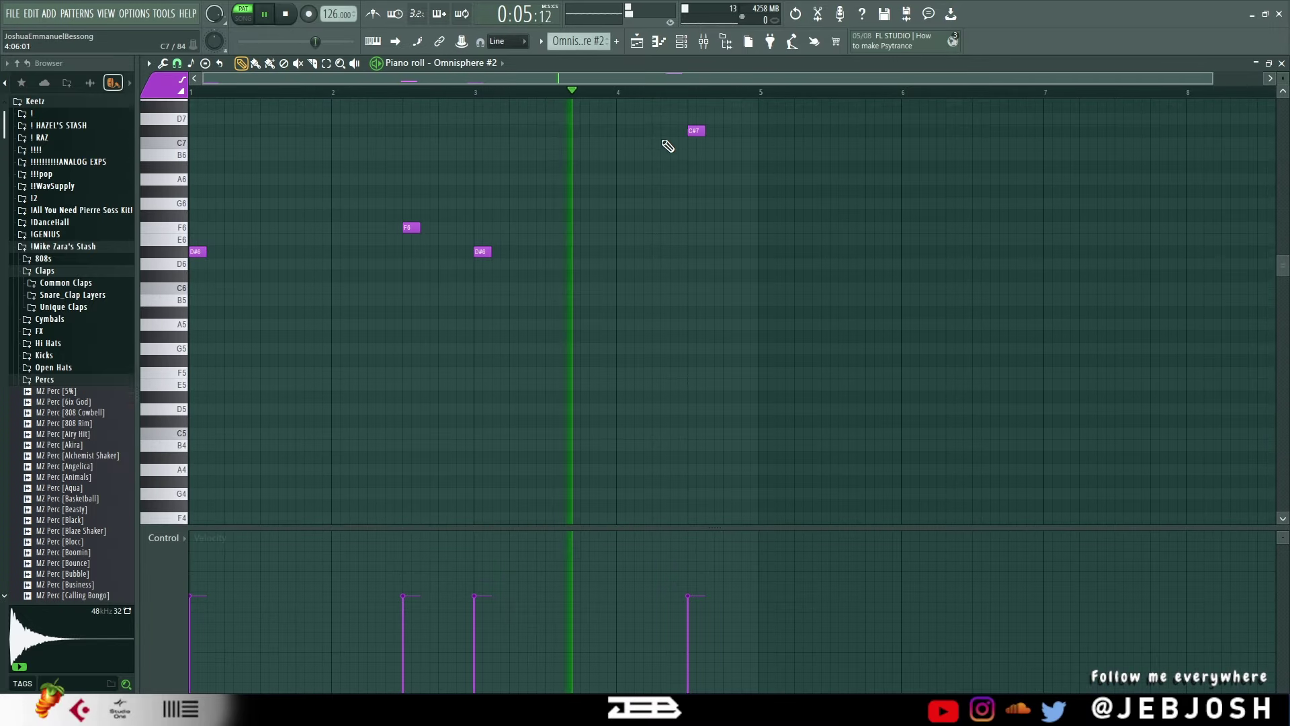
click(1281, 63)
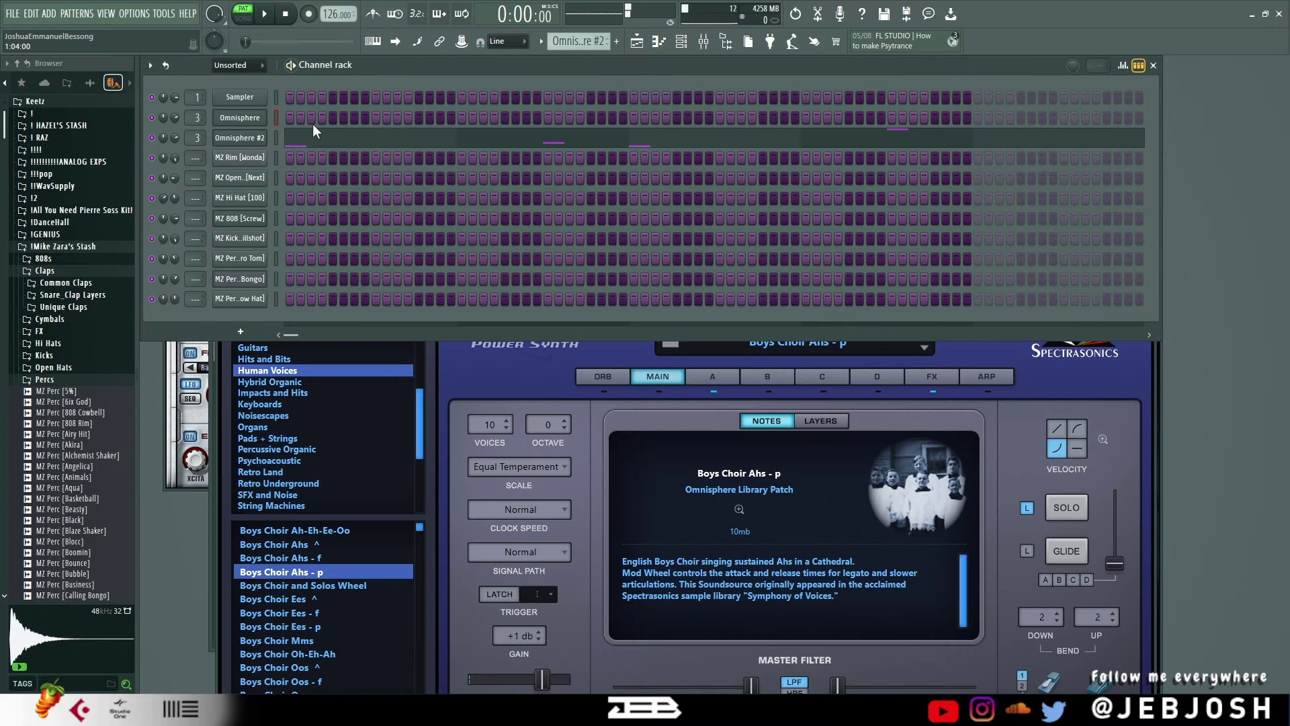
Play the arrangement and open the Omnisphere clip in the Piano roll.
click(637, 42)
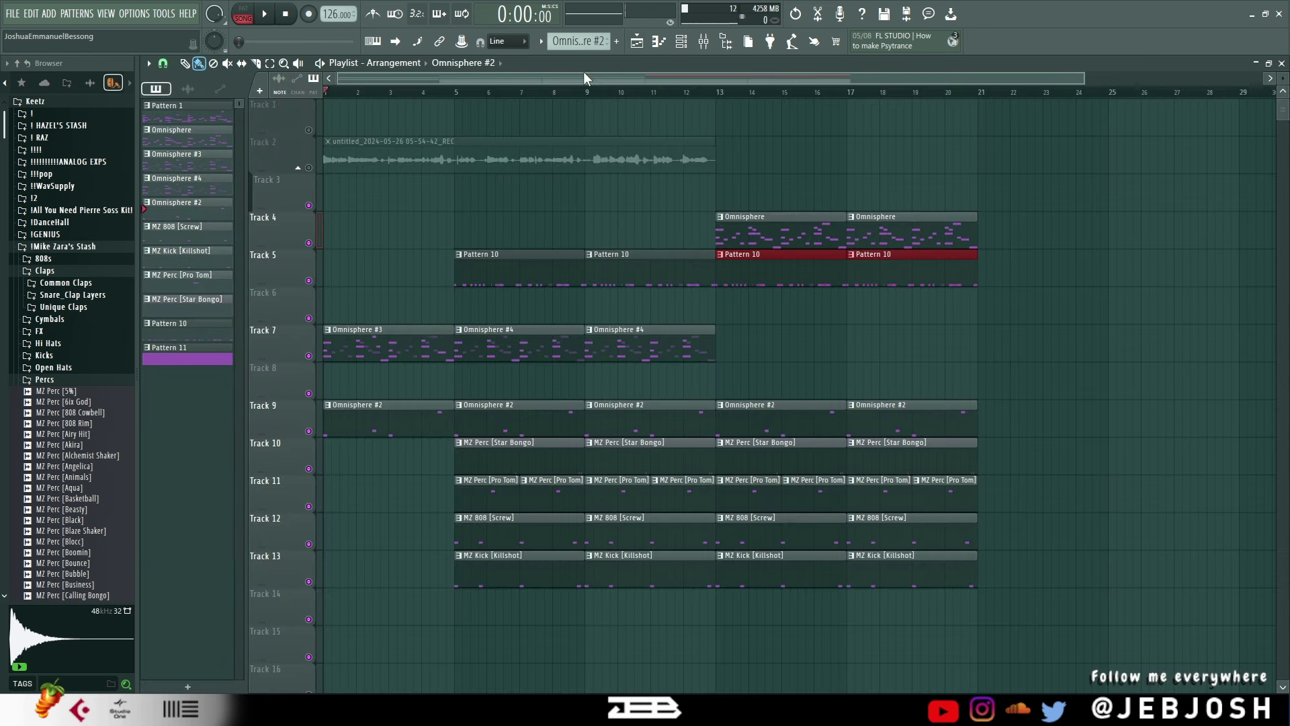
key(space)
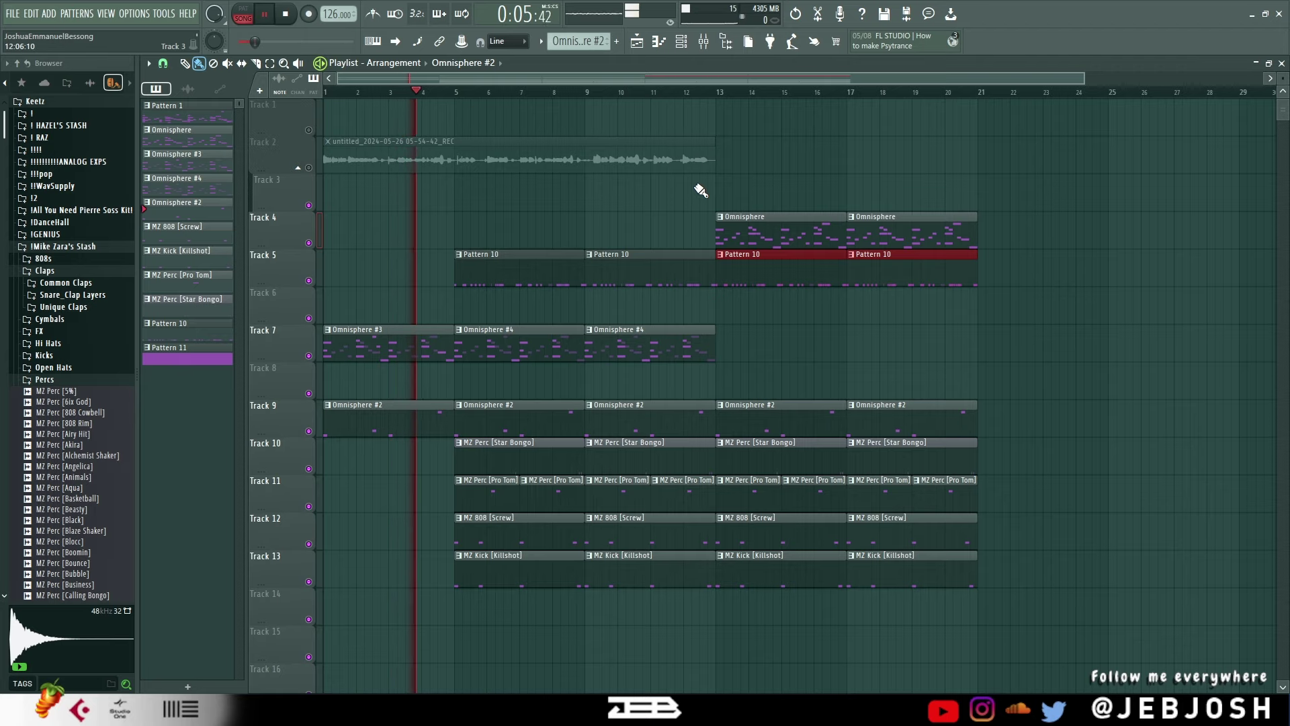
click(760, 229)
double_click(760, 230)
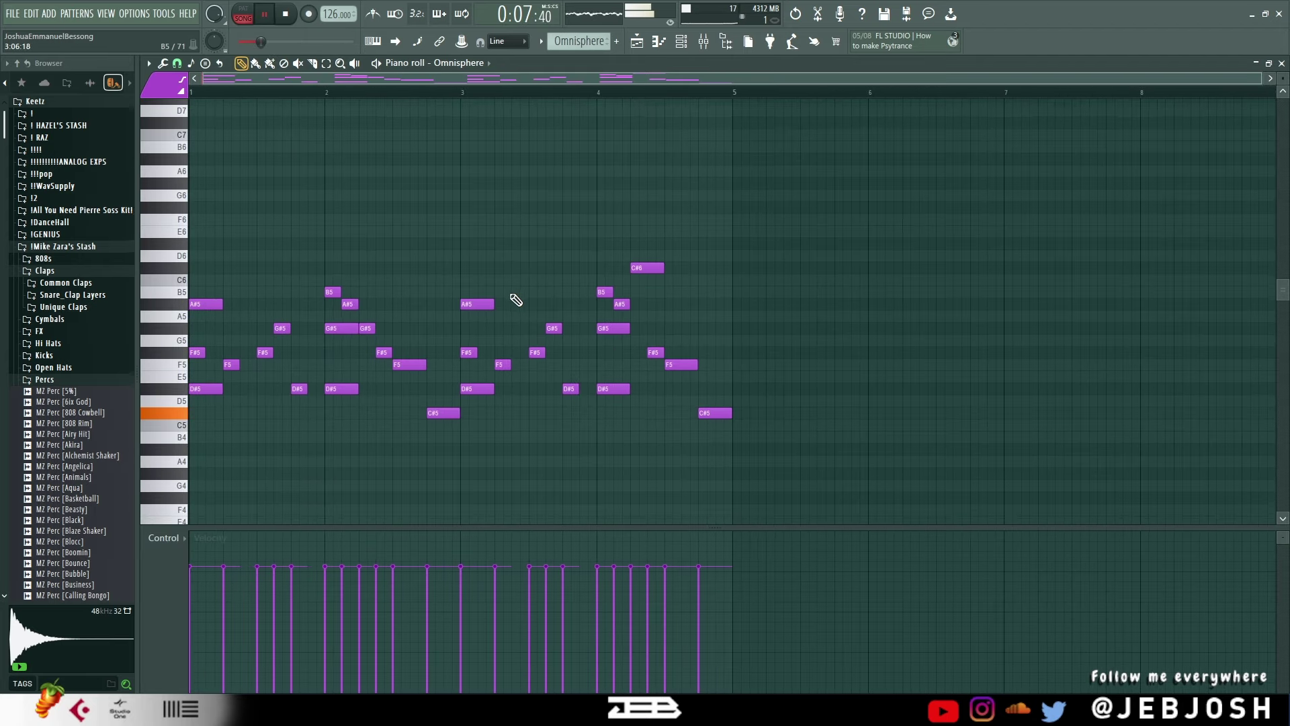
Lower velocities of the opening six notes, the bar 3 group and the closing F#5, F5, C#5 notes.
drag(303, 400, 191, 321)
scroll(333, 343, down, 3)
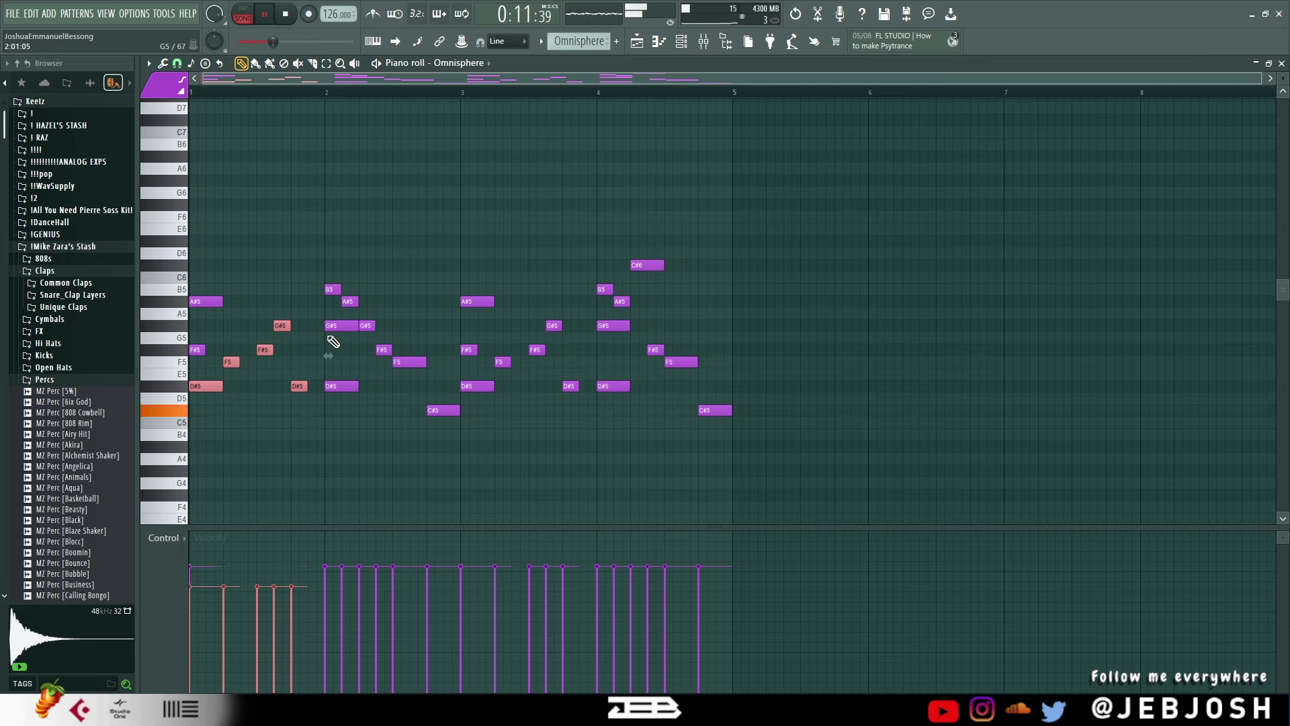
drag(244, 598, 275, 615)
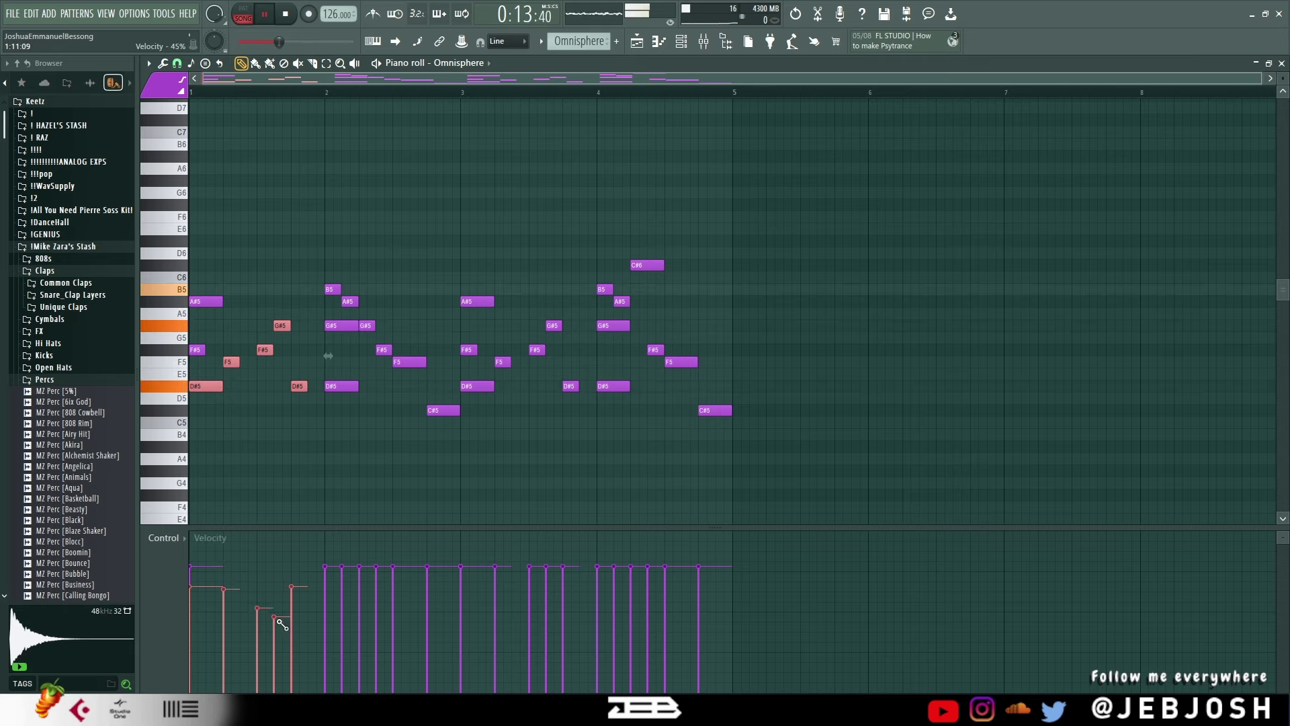
drag(468, 451, 378, 337)
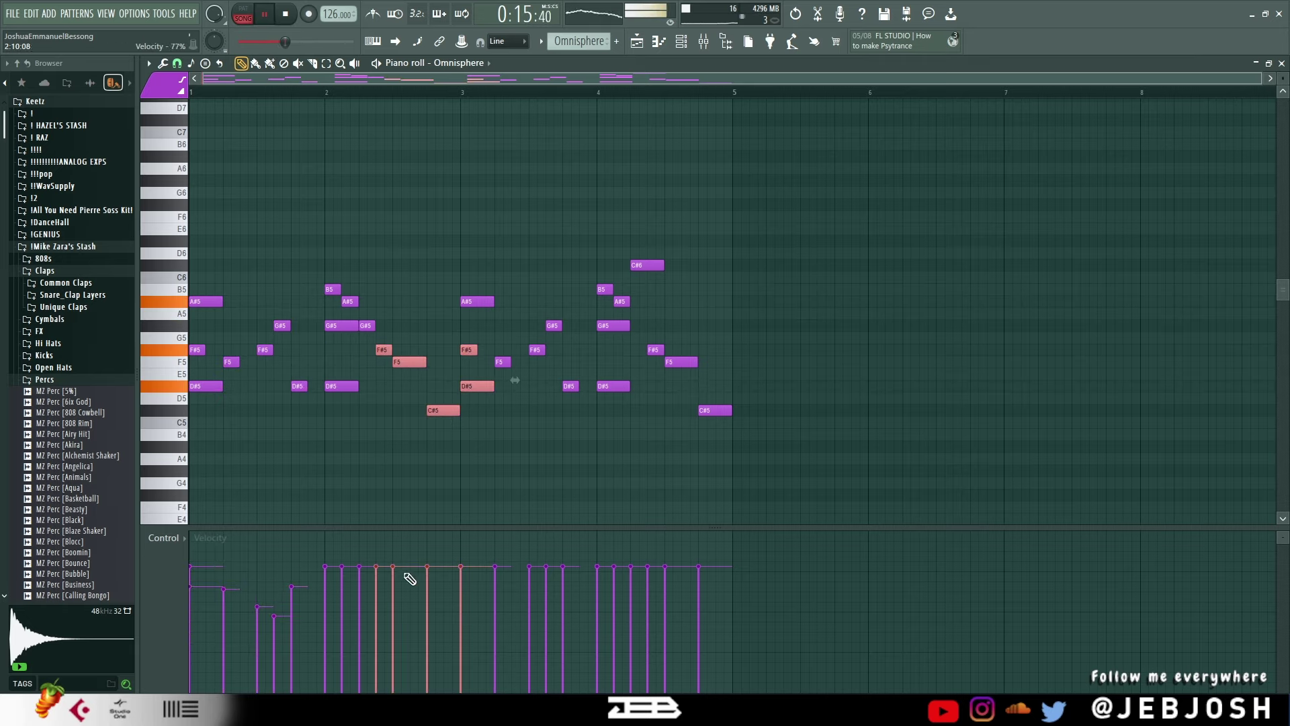
click(461, 608)
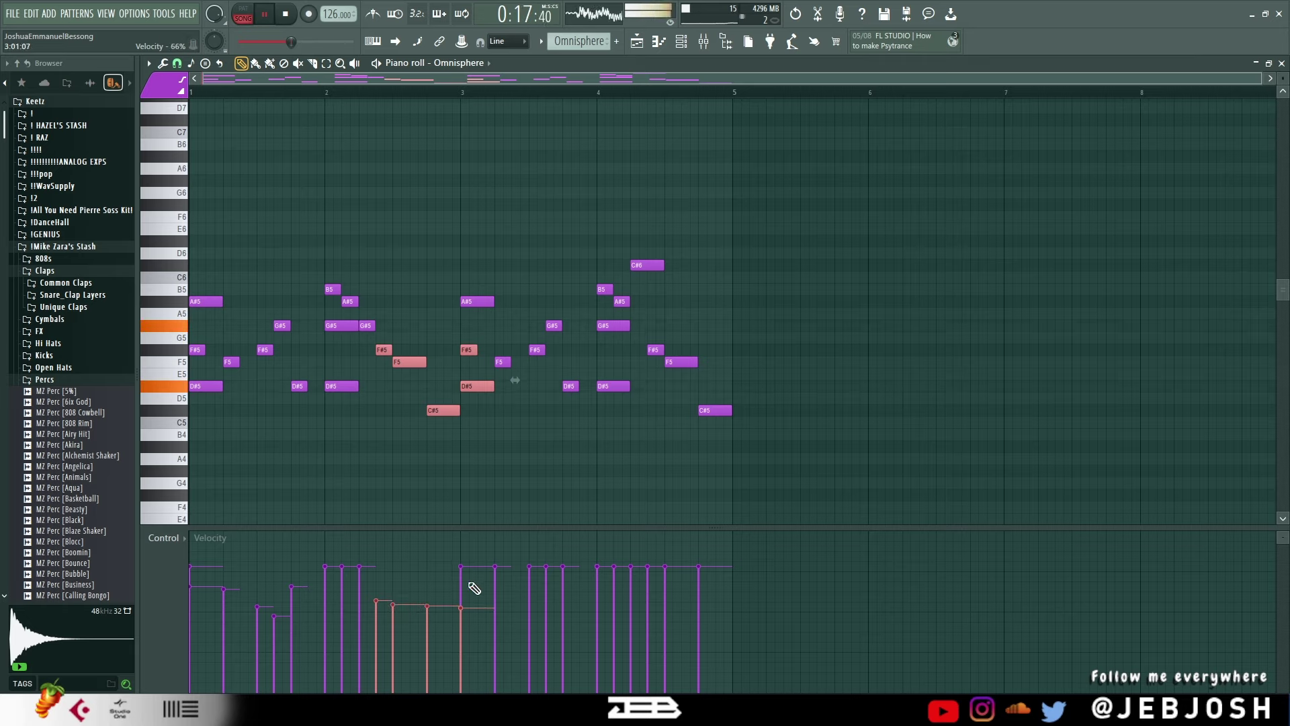
click(560, 492)
drag(570, 417, 502, 320)
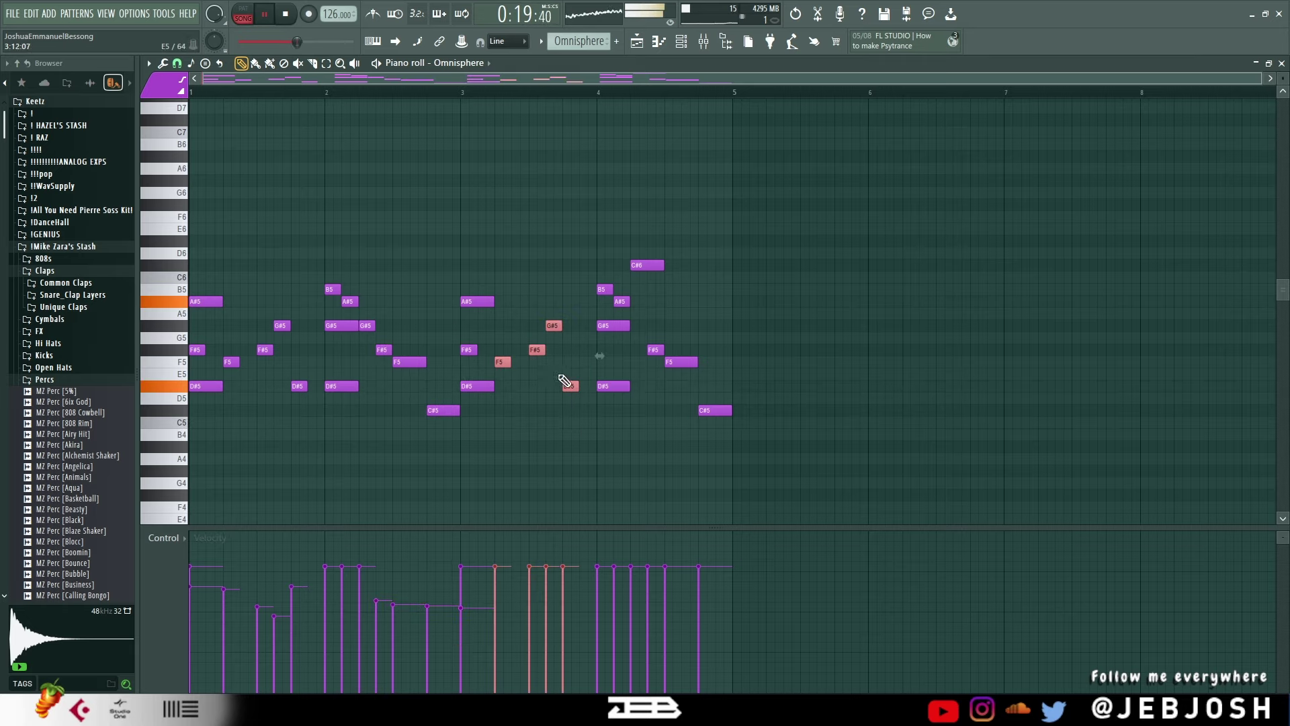
drag(771, 438, 643, 338)
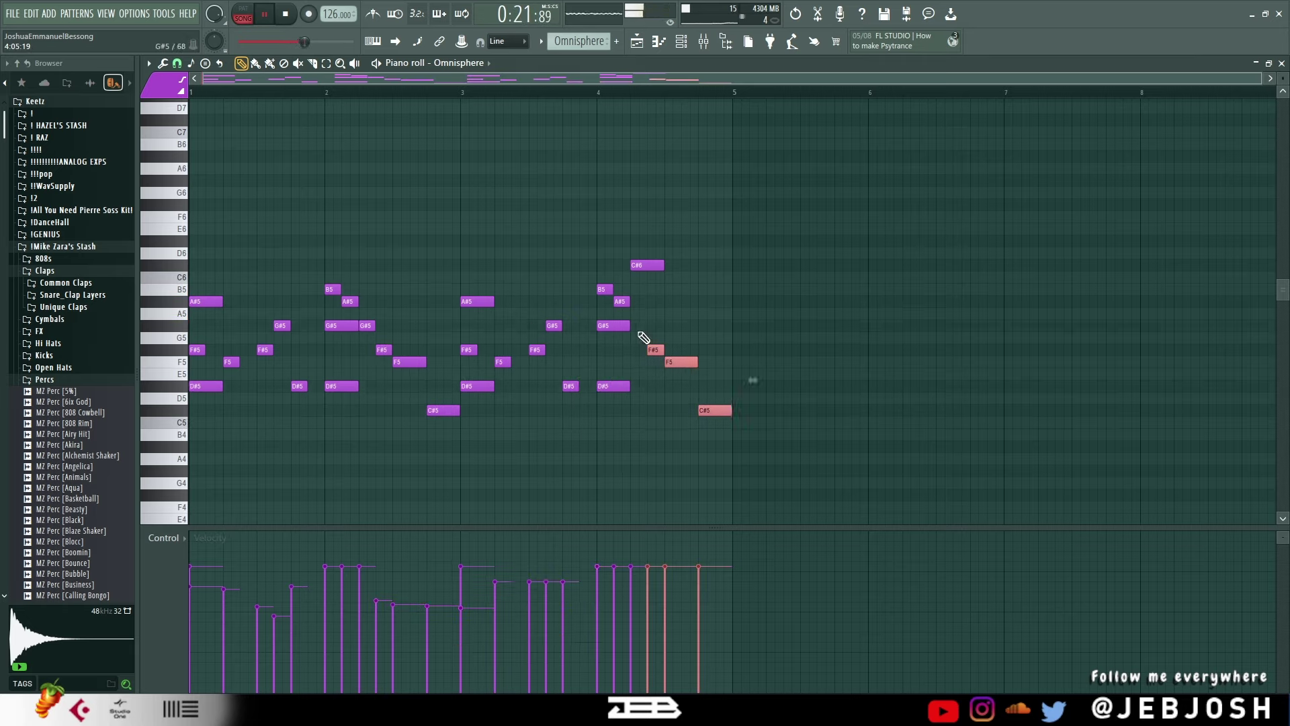
Return to the Playlist, stop playback and unmute Track 2 so the REC vocal clip plays.
click(647, 42)
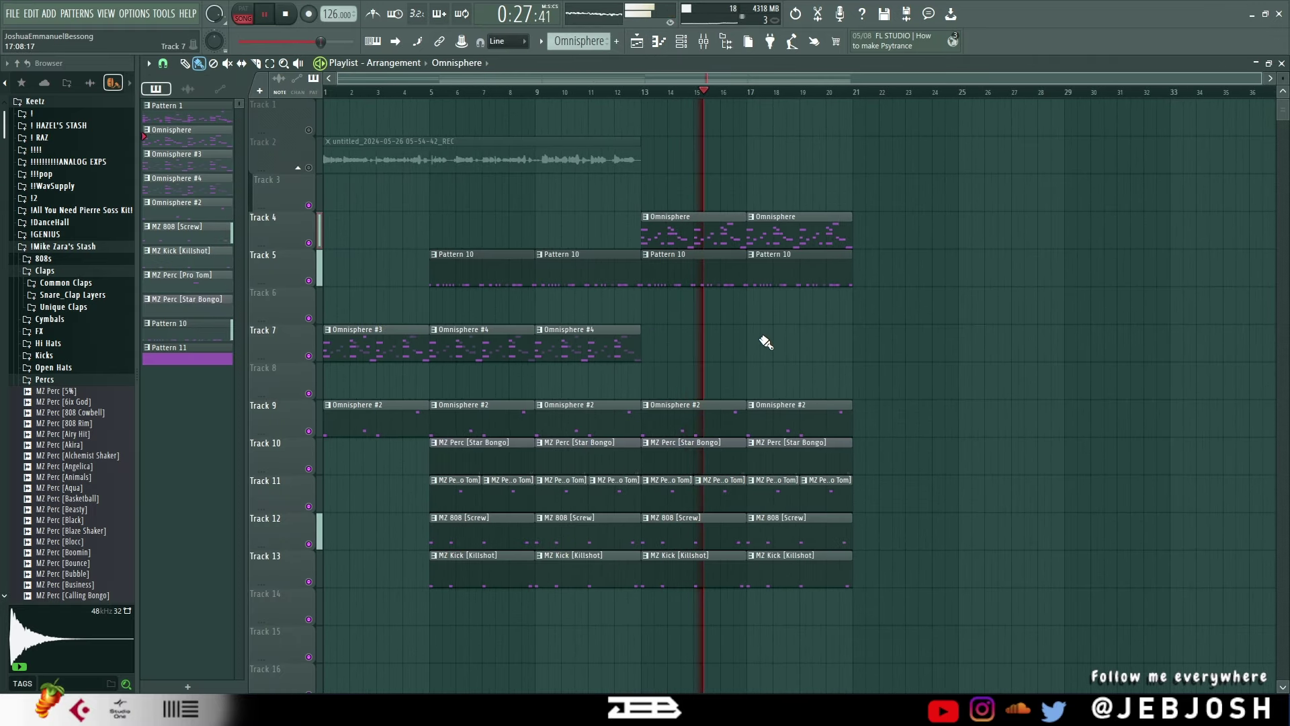
scroll(784, 336, up, 3)
scroll(768, 335, down, 3)
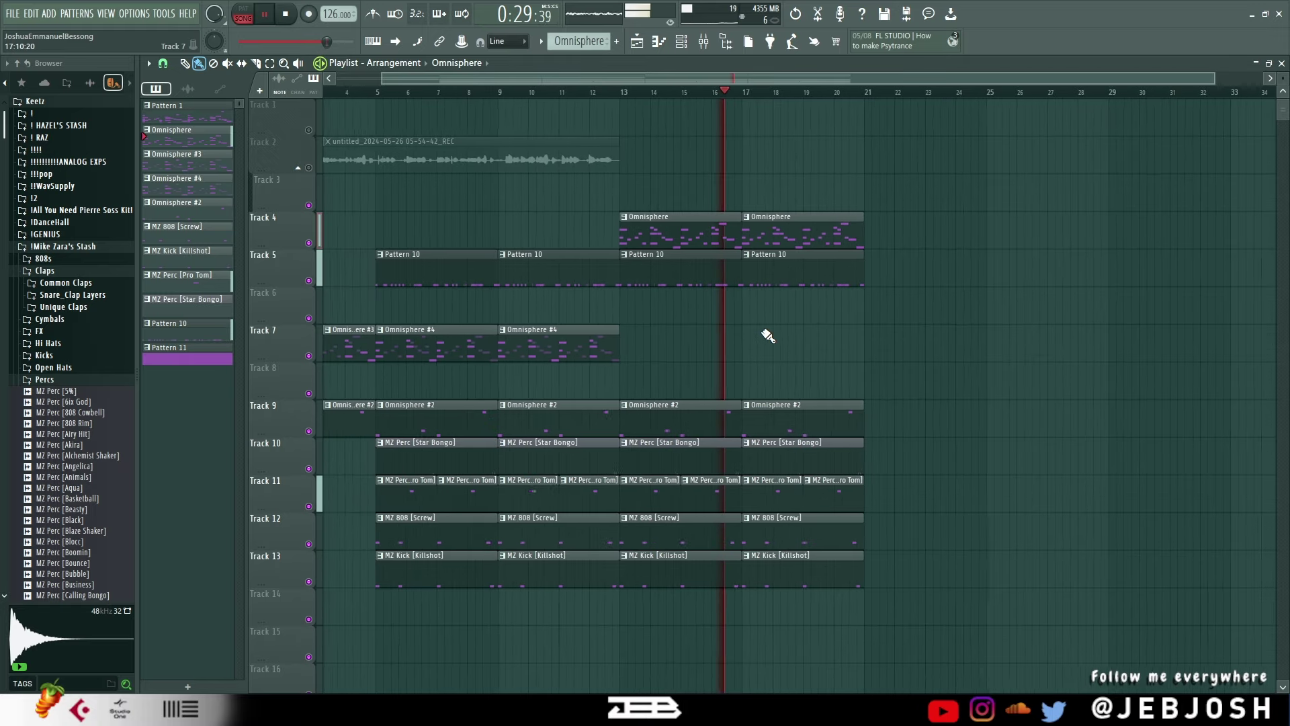
scroll(768, 335, up, 2)
scroll(768, 336, down, 2)
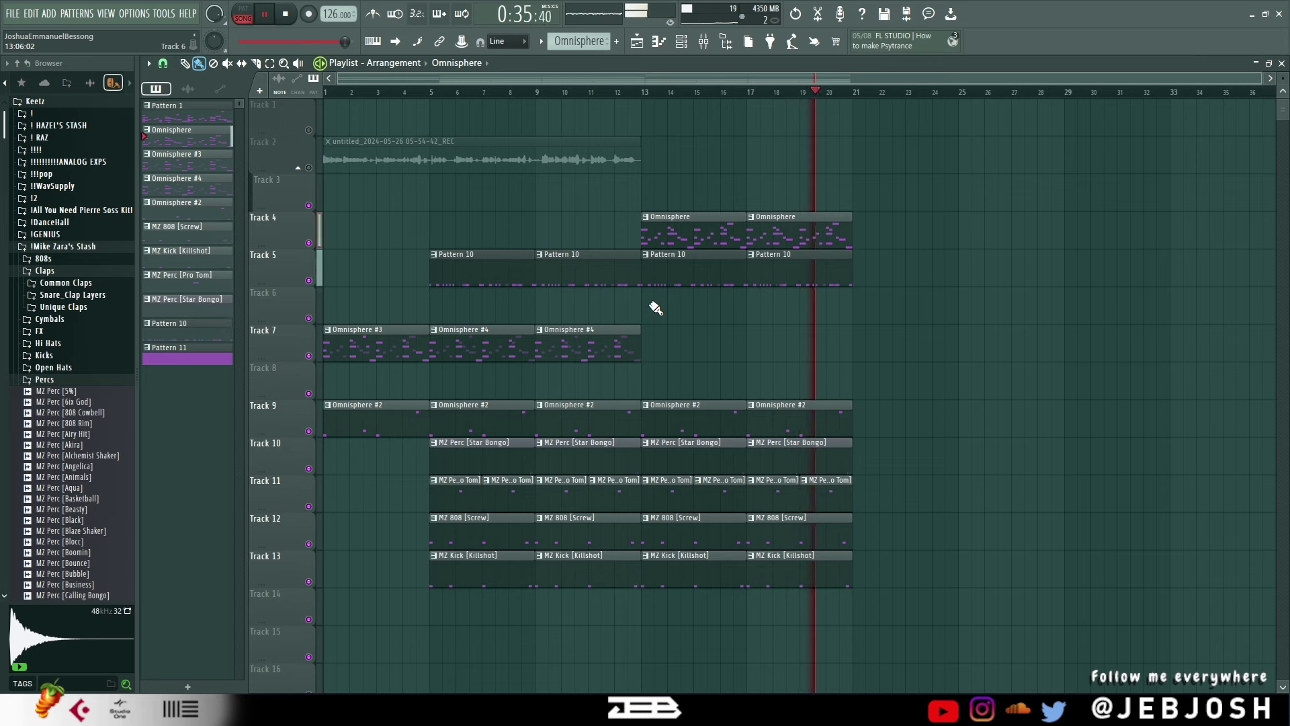
key(space)
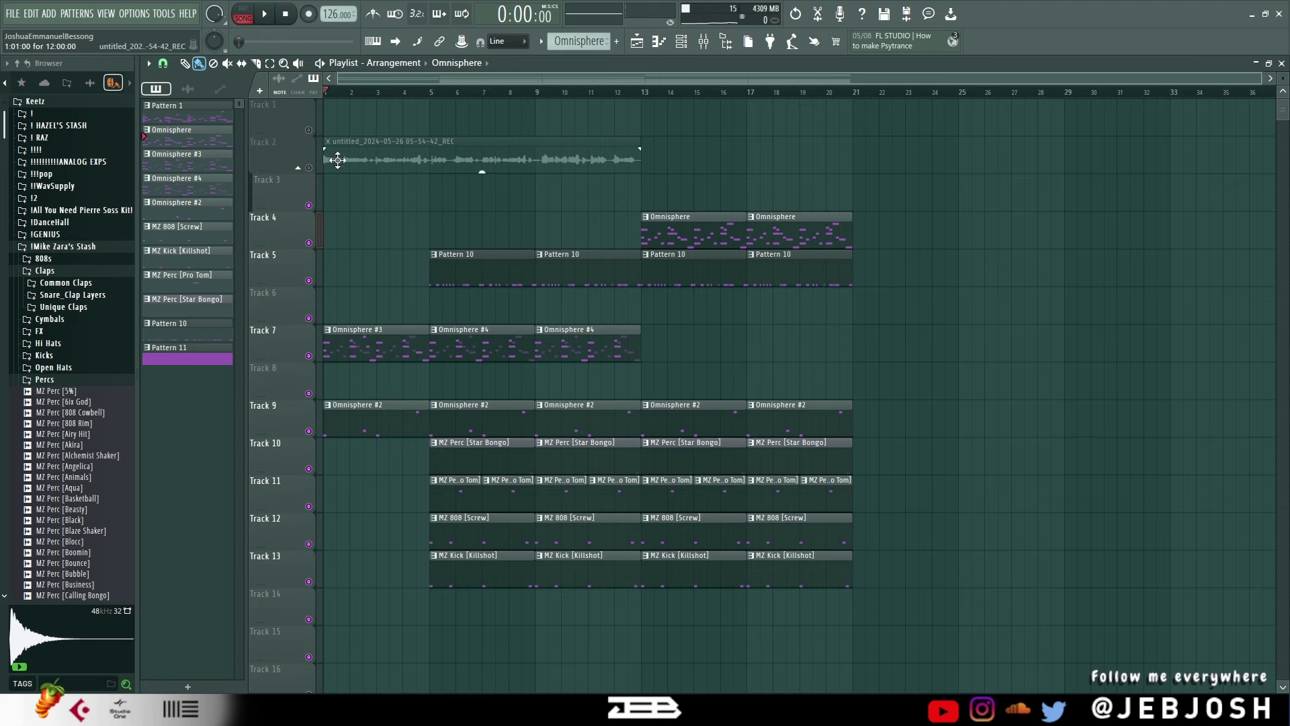
click(310, 168)
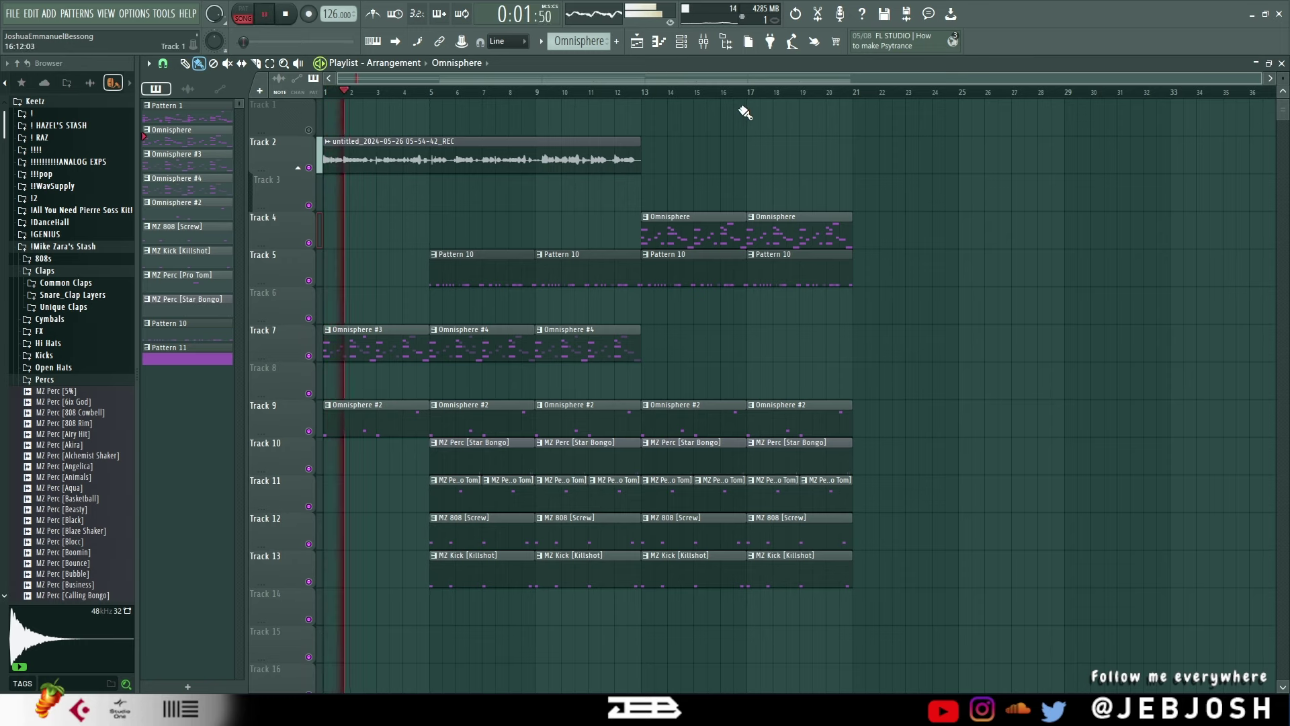
Lower the REC audio clip's volume to 63% and add a second copy on Track 2.
double_click(613, 142)
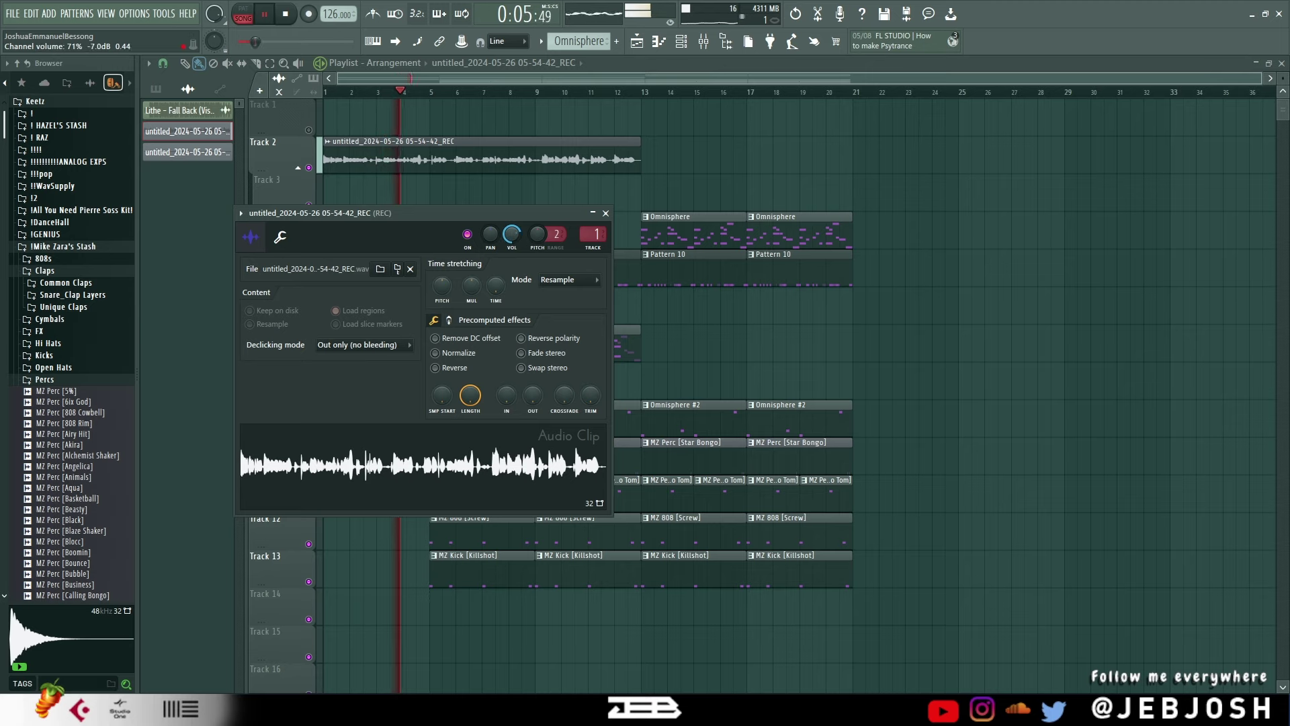
drag(511, 235, 511, 244)
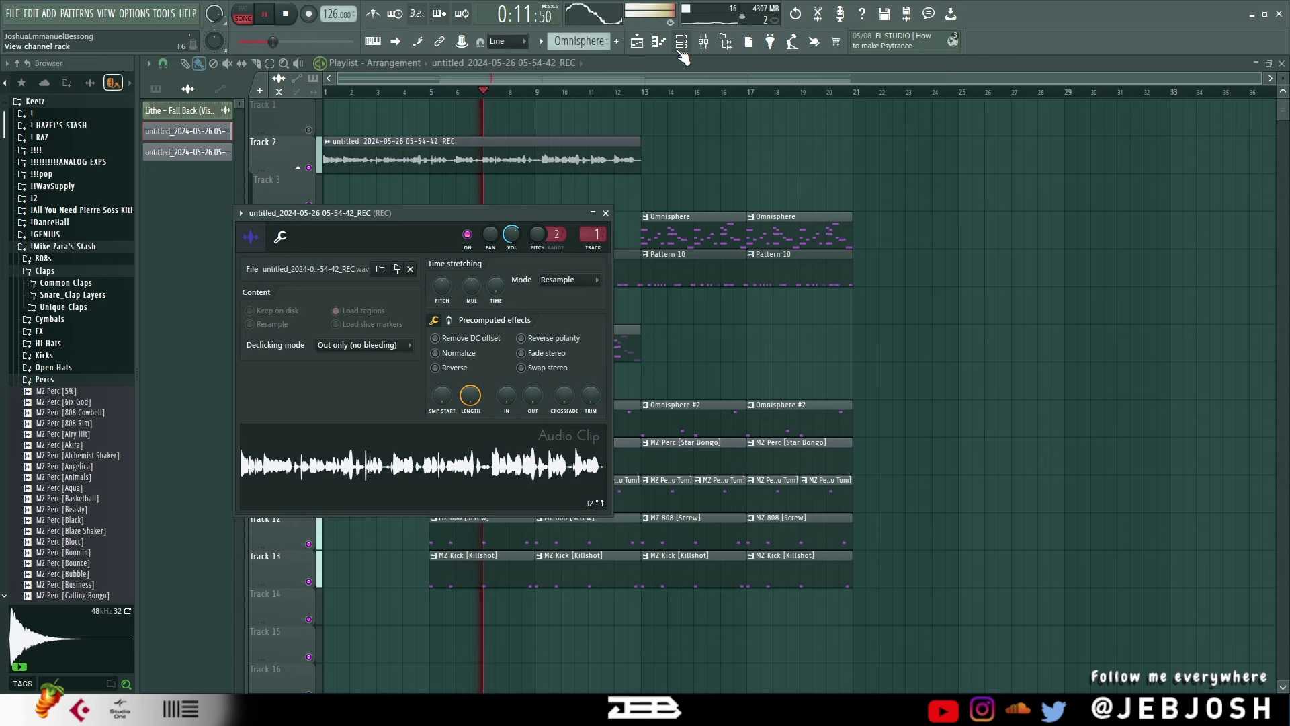
mouse_move(632, 149)
mouse_down()
mouse_move(604, 155)
mouse_move(887, 144)
mouse_up()
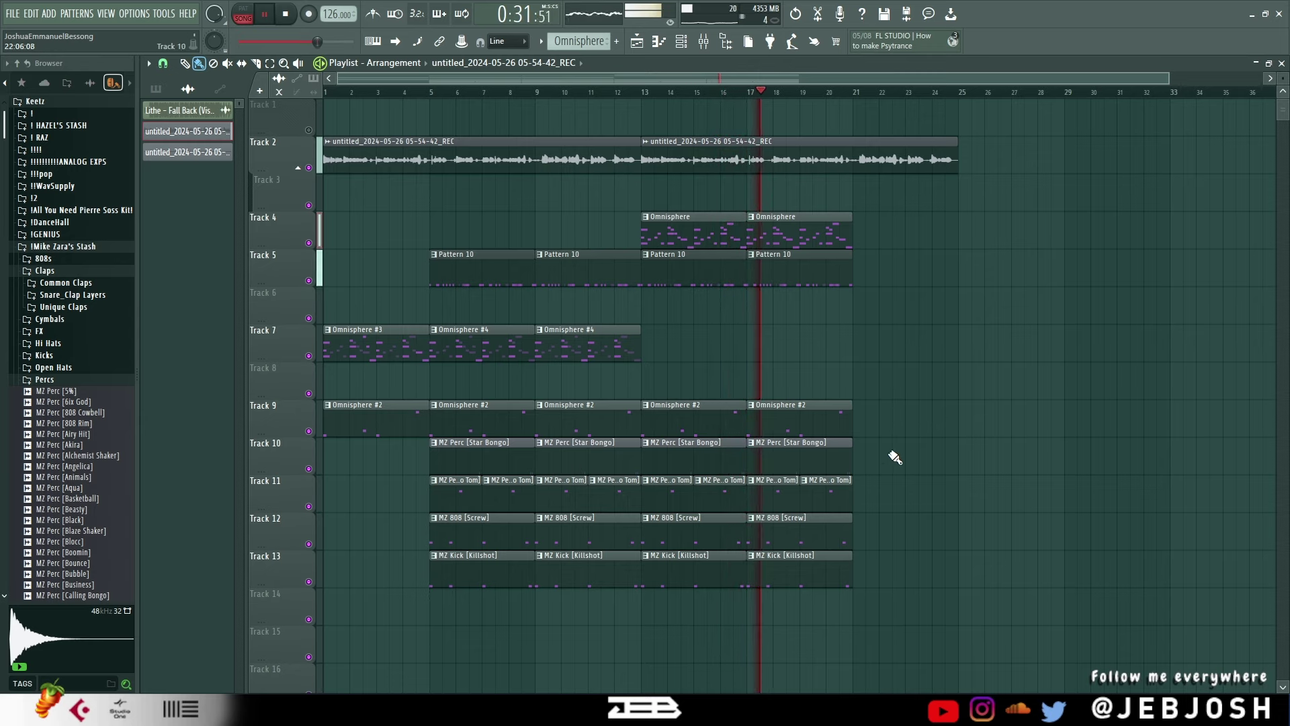
Paint an Omnisphere #4 clip on Track 7 at bar 21, then stop playback.
drag(852, 585, 757, 360)
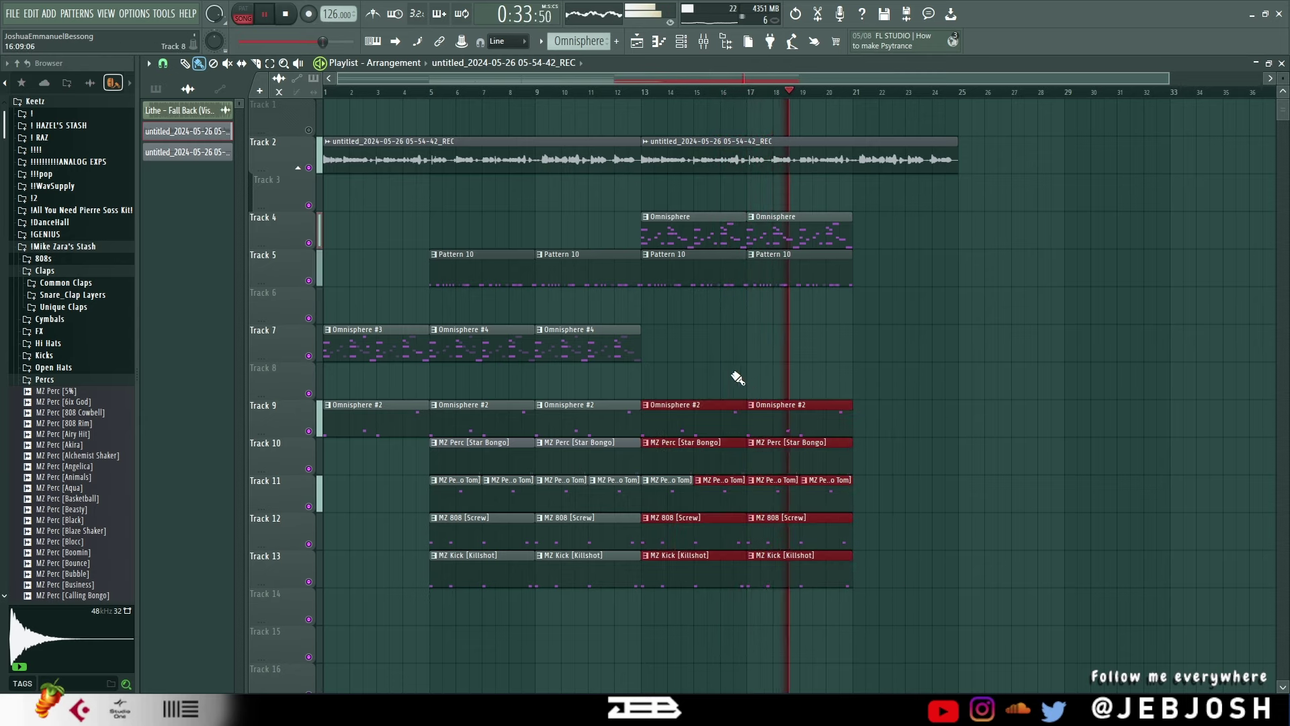
click(635, 349)
drag(958, 361, 910, 360)
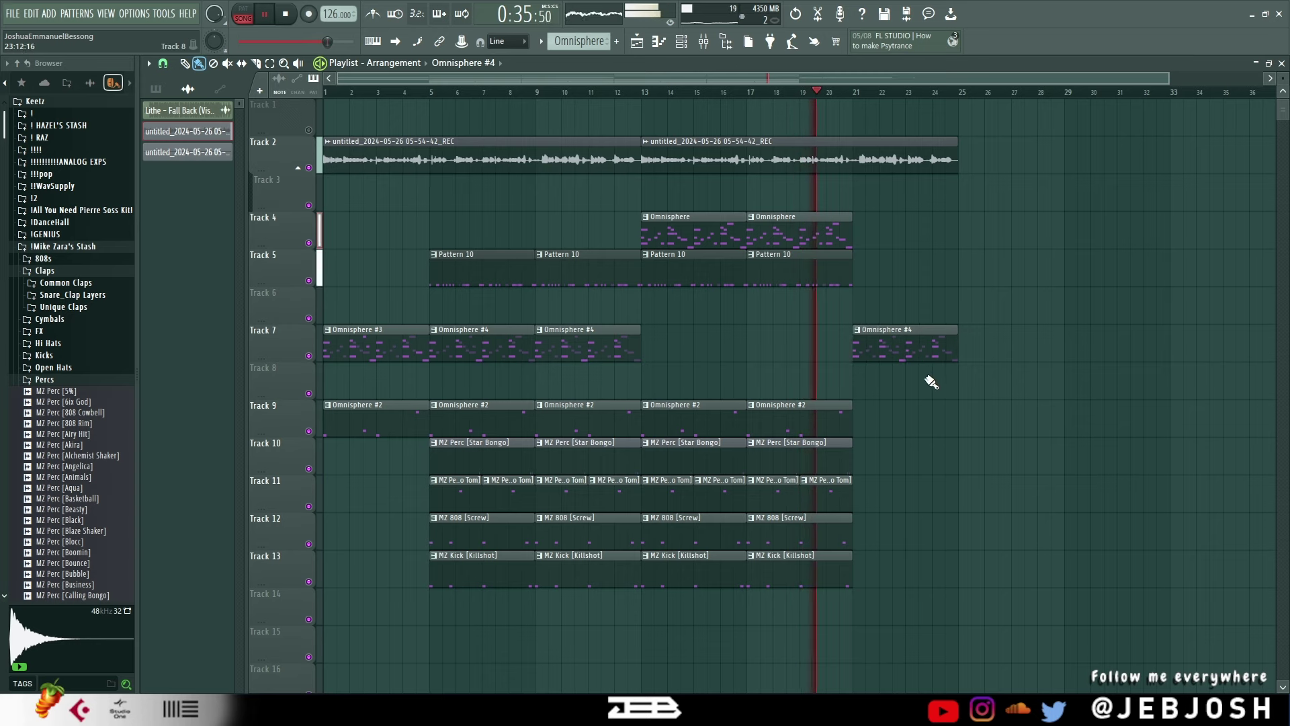
scroll(925, 385, down, 3)
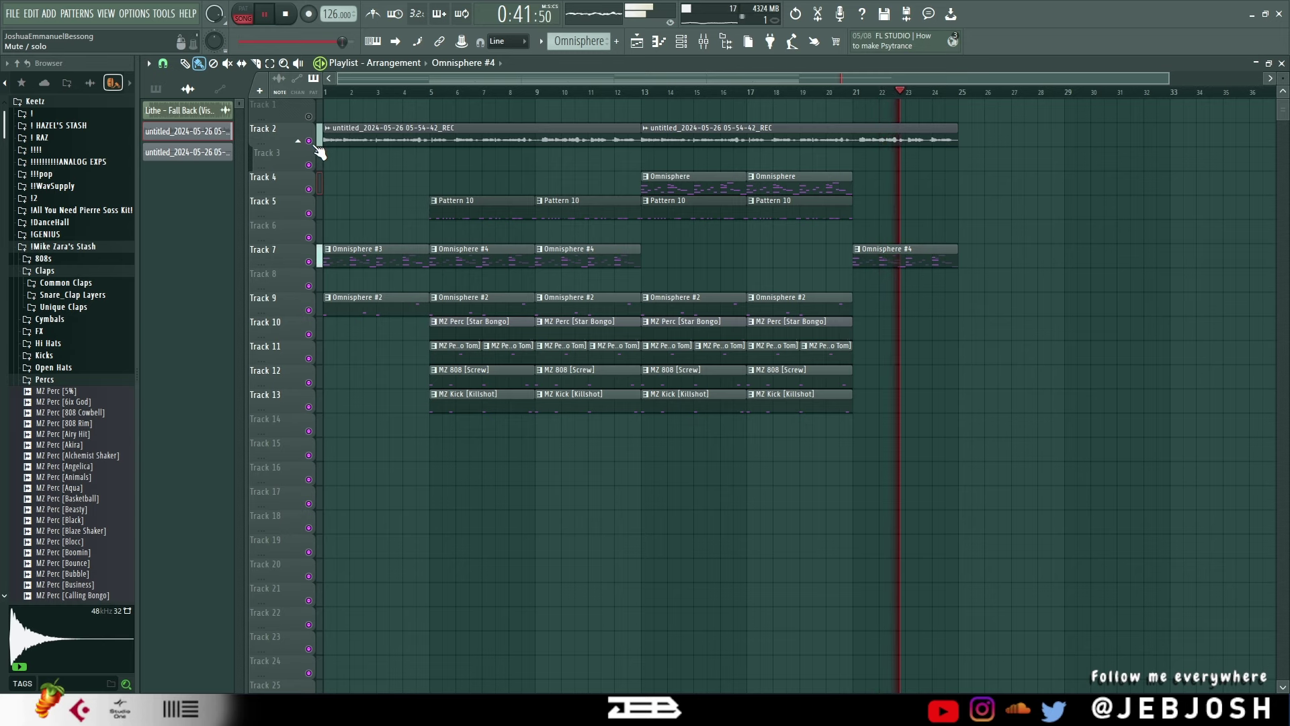
key(space)
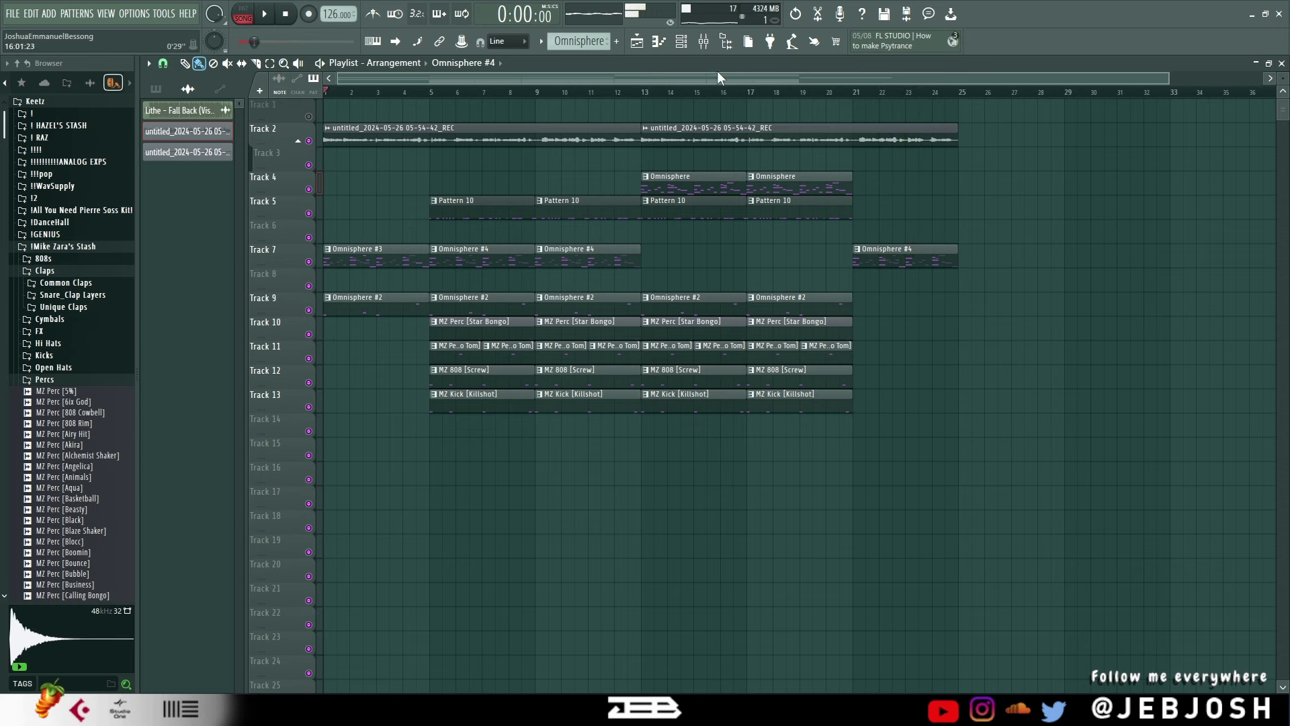
Open the mixer, select the REC insert, and show its Pro-Q 3, Auto-Tune Access, NS1 and Xvox windows.
click(703, 42)
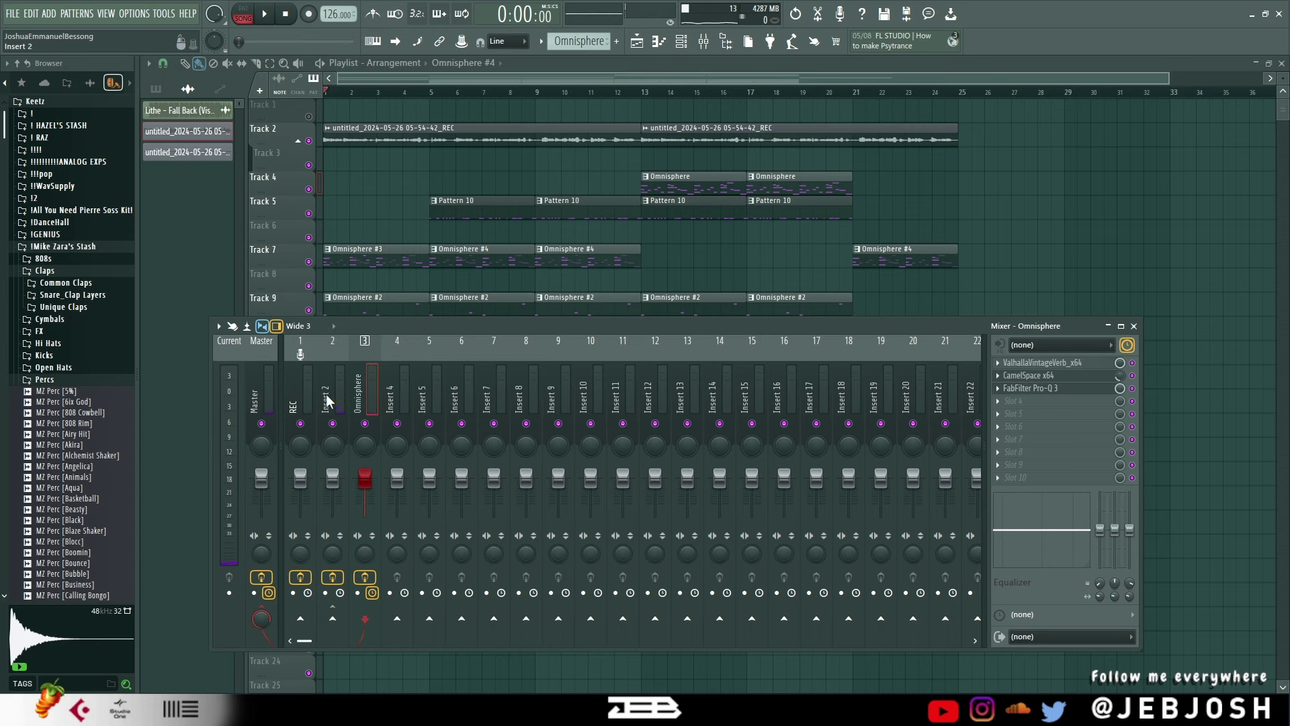
click(303, 400)
click(1094, 369)
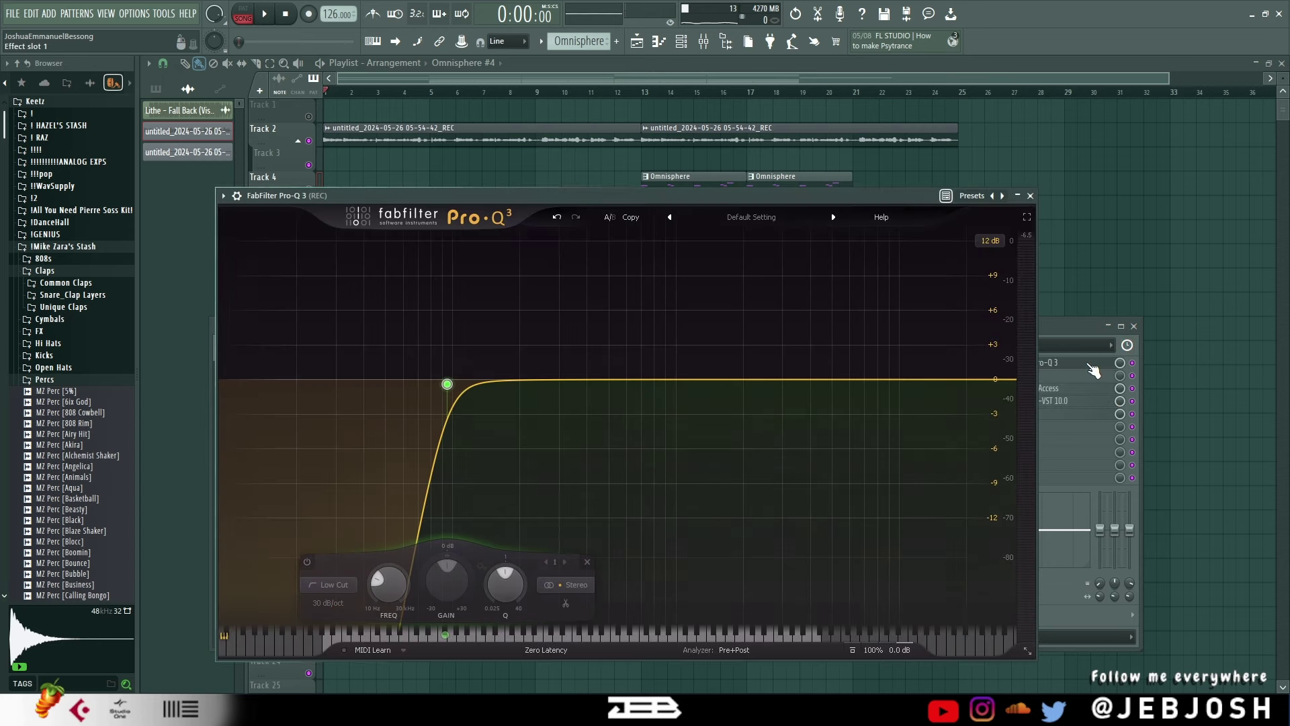
click(1079, 396)
click(1029, 388)
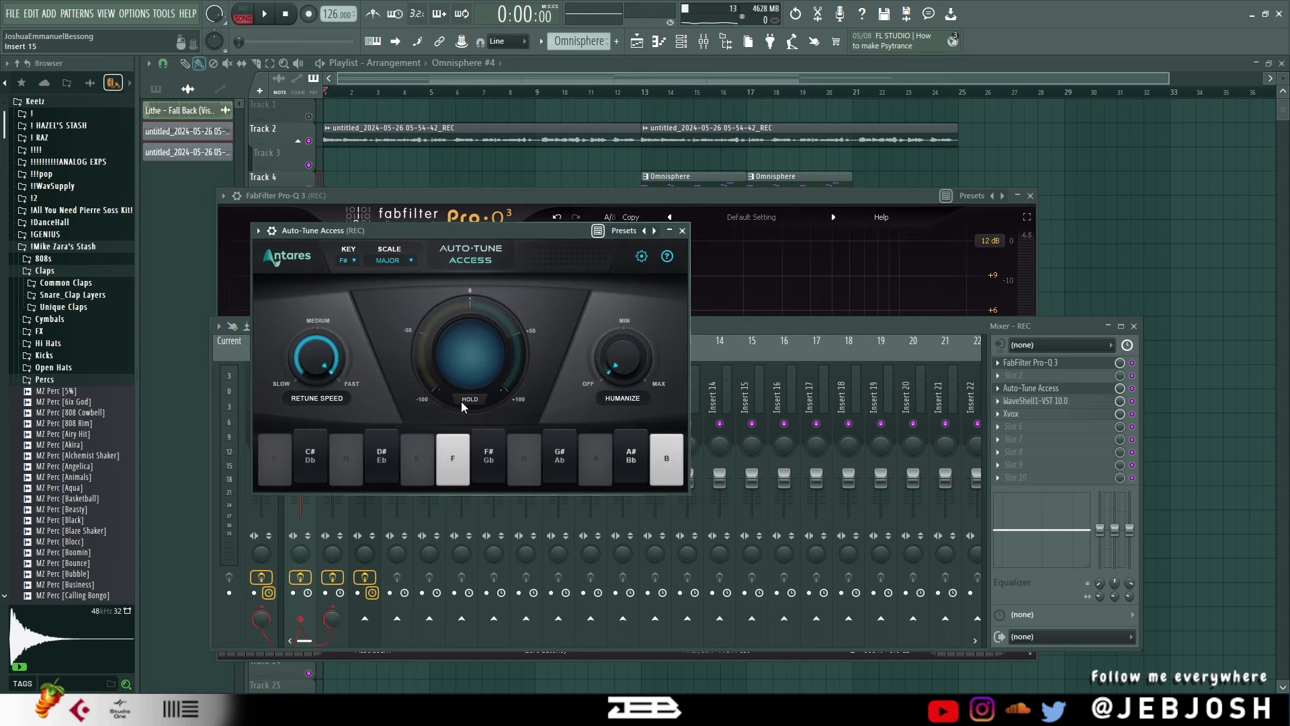
click(1035, 401)
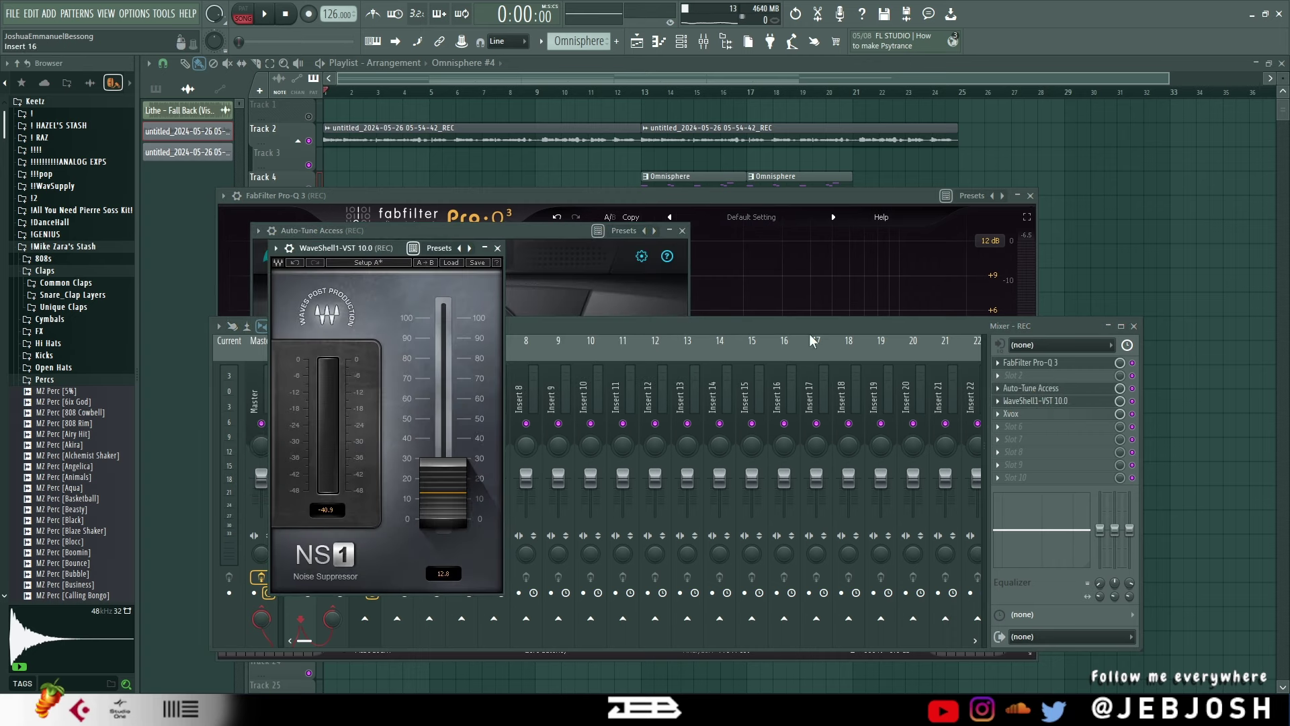
click(1086, 415)
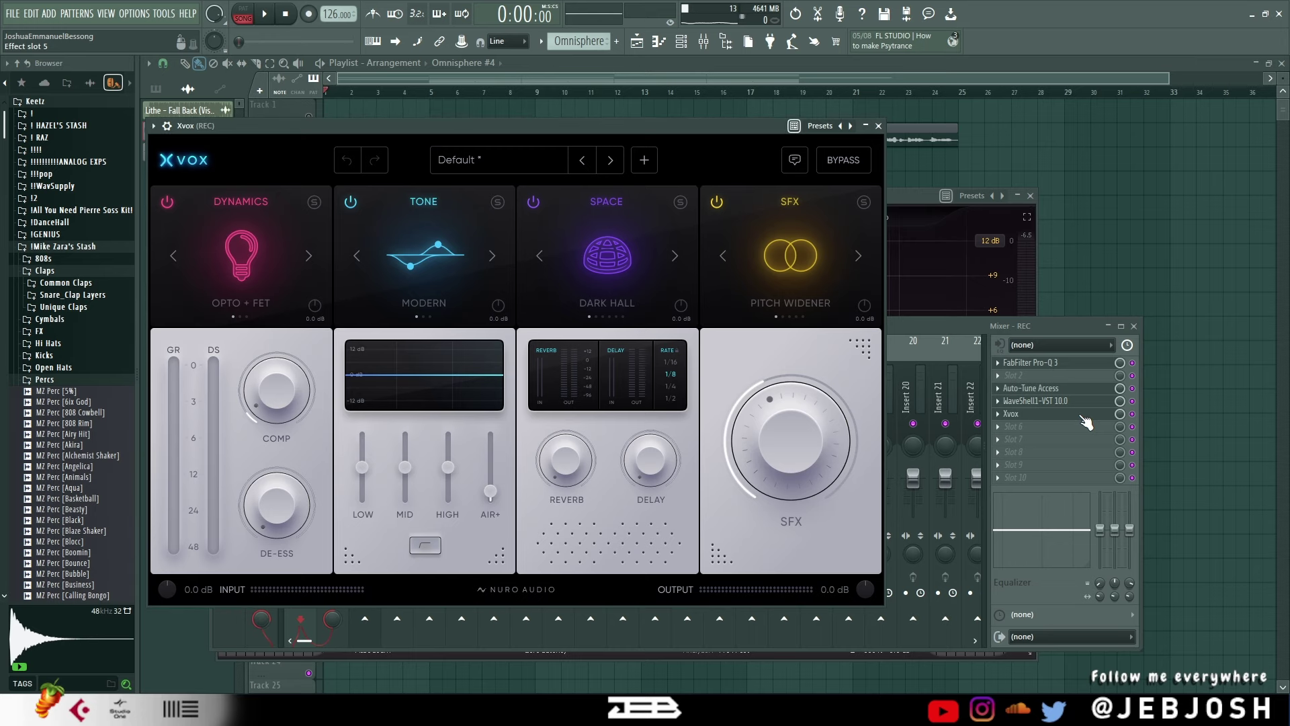
Turn the Xvox SFX amount down to 0% and audition the REC vocal.
drag(798, 433, 692, 570)
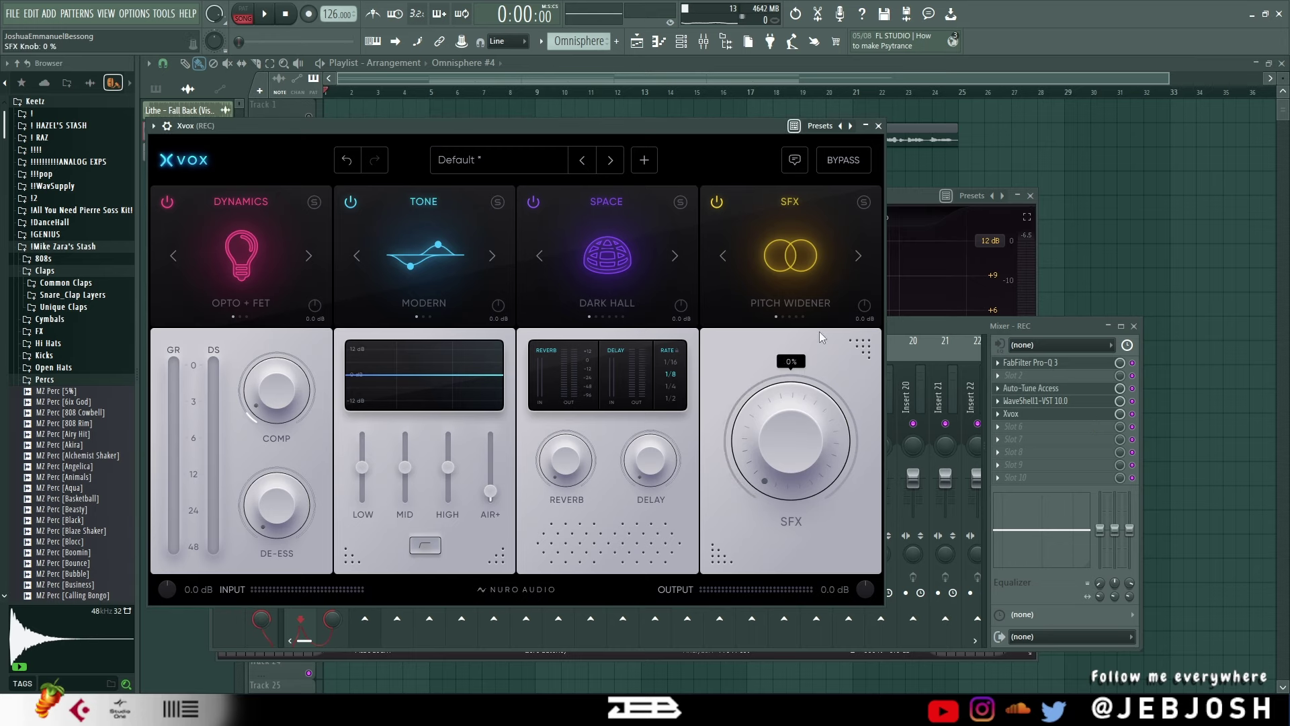
click(928, 339)
key(space)
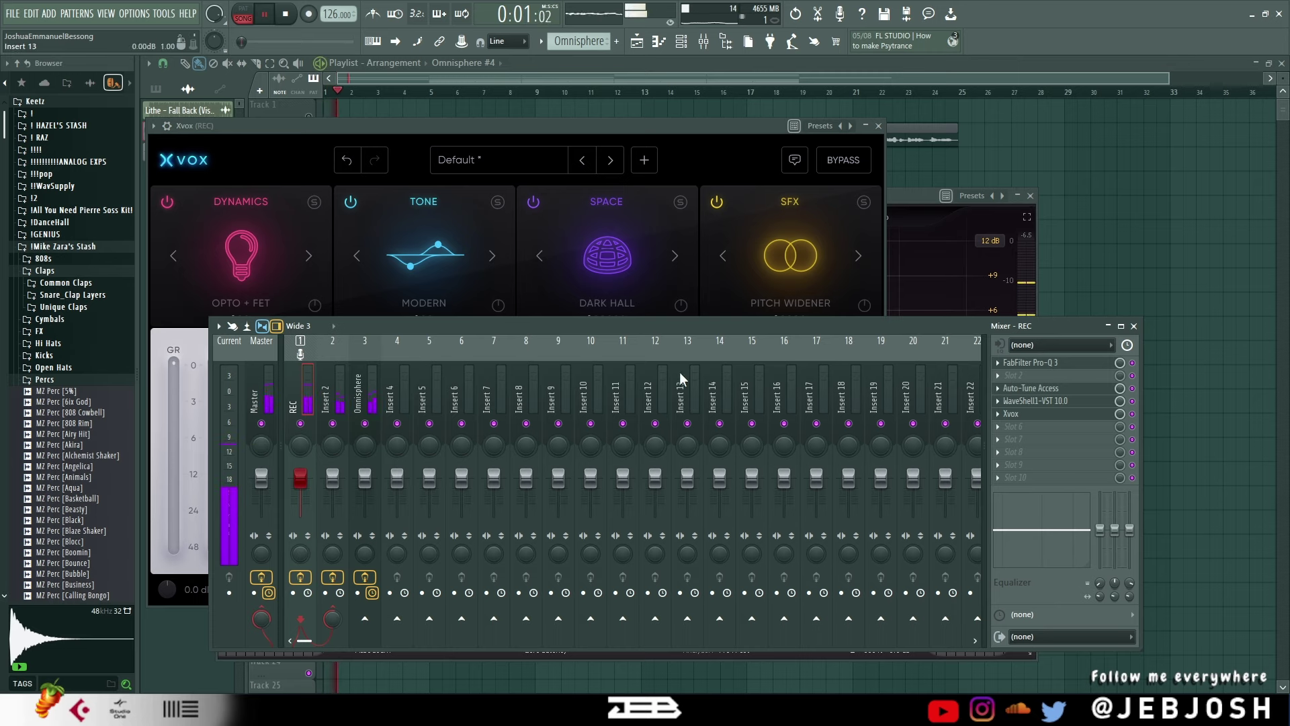
key(space)
click(343, 412)
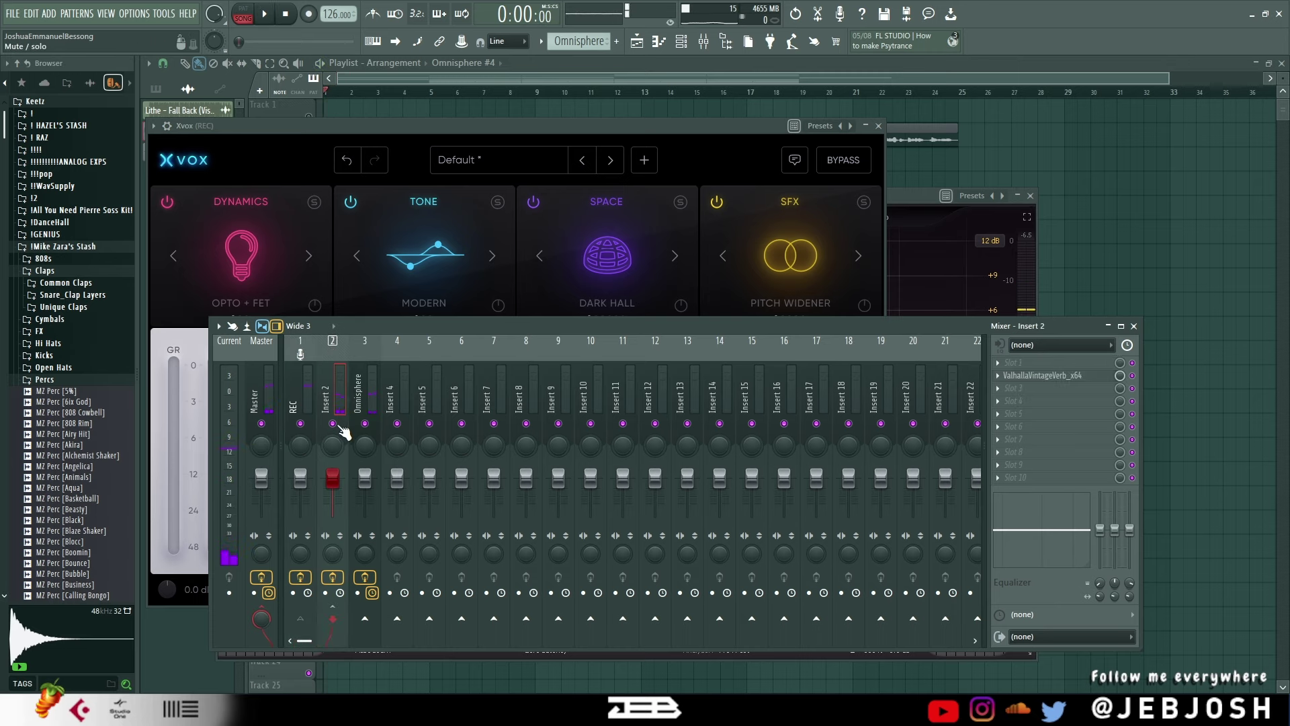
click(300, 390)
key(space)
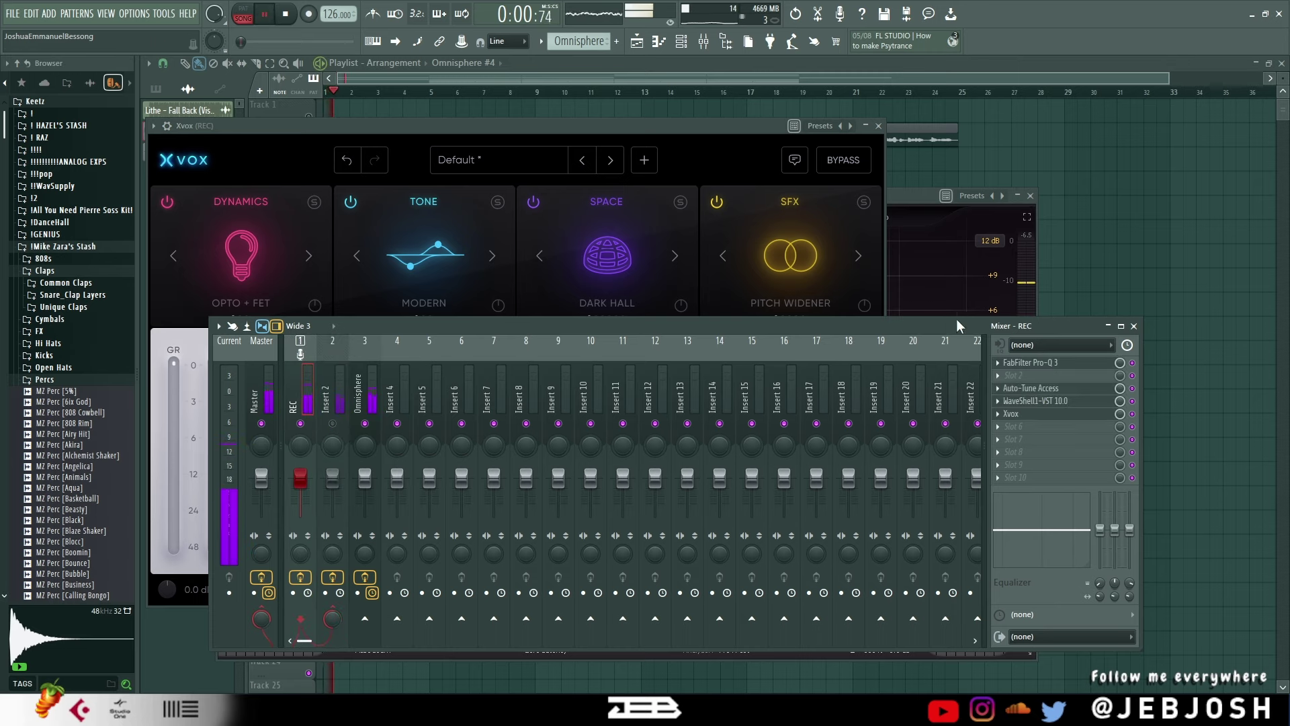
click(744, 127)
key(space)
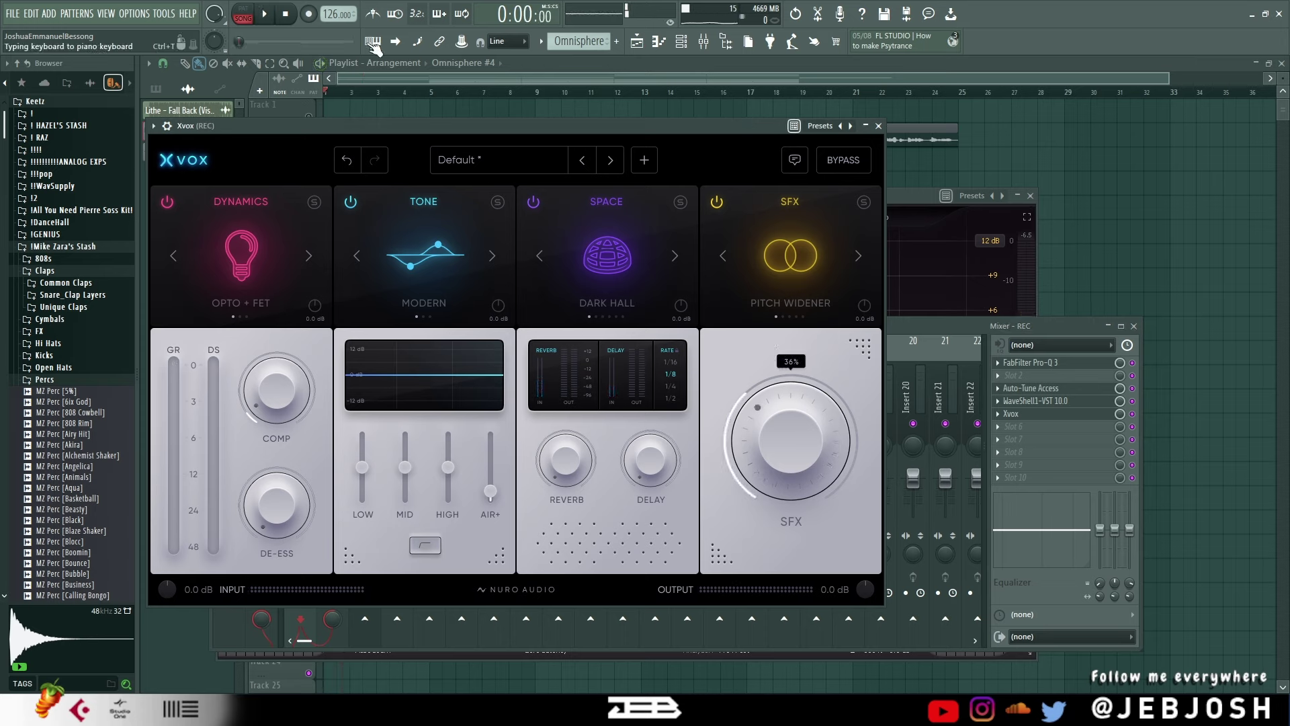
Raise the Xvox SFX amount to about 56% during playback and close Xvox.
click(266, 14)
drag(781, 429, 768, 394)
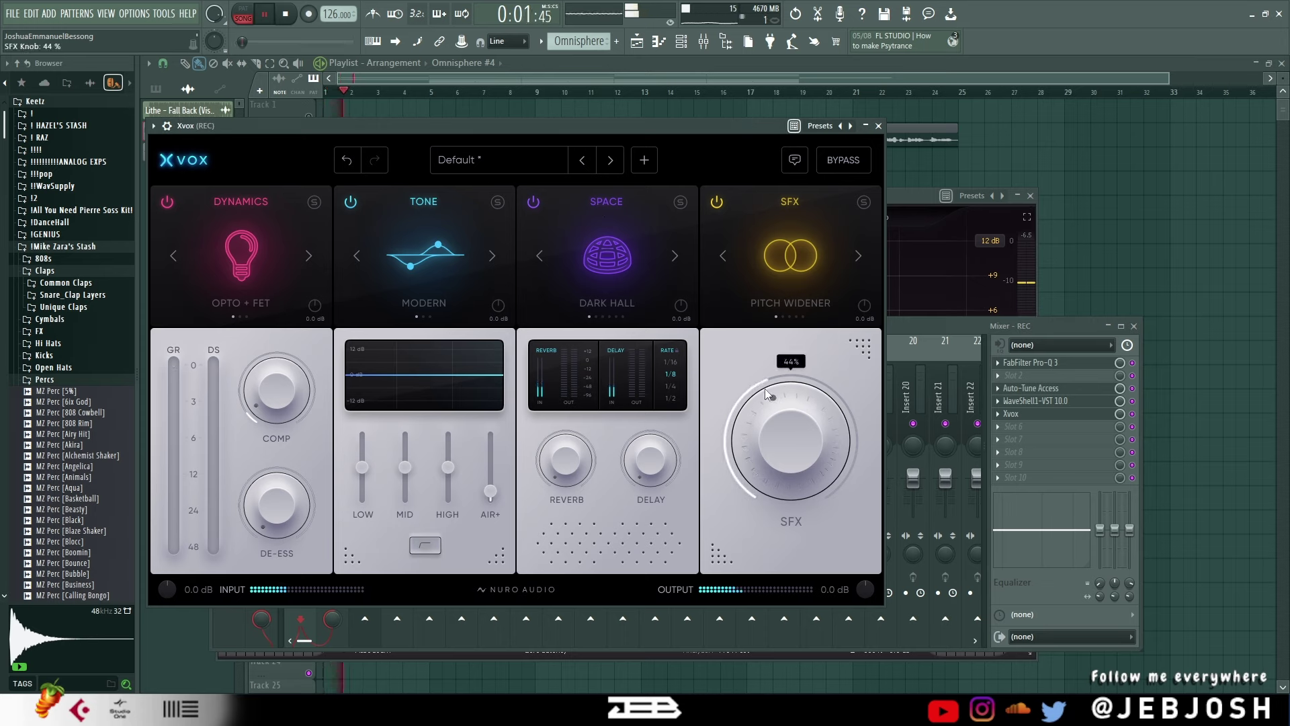
drag(764, 348, 765, 352)
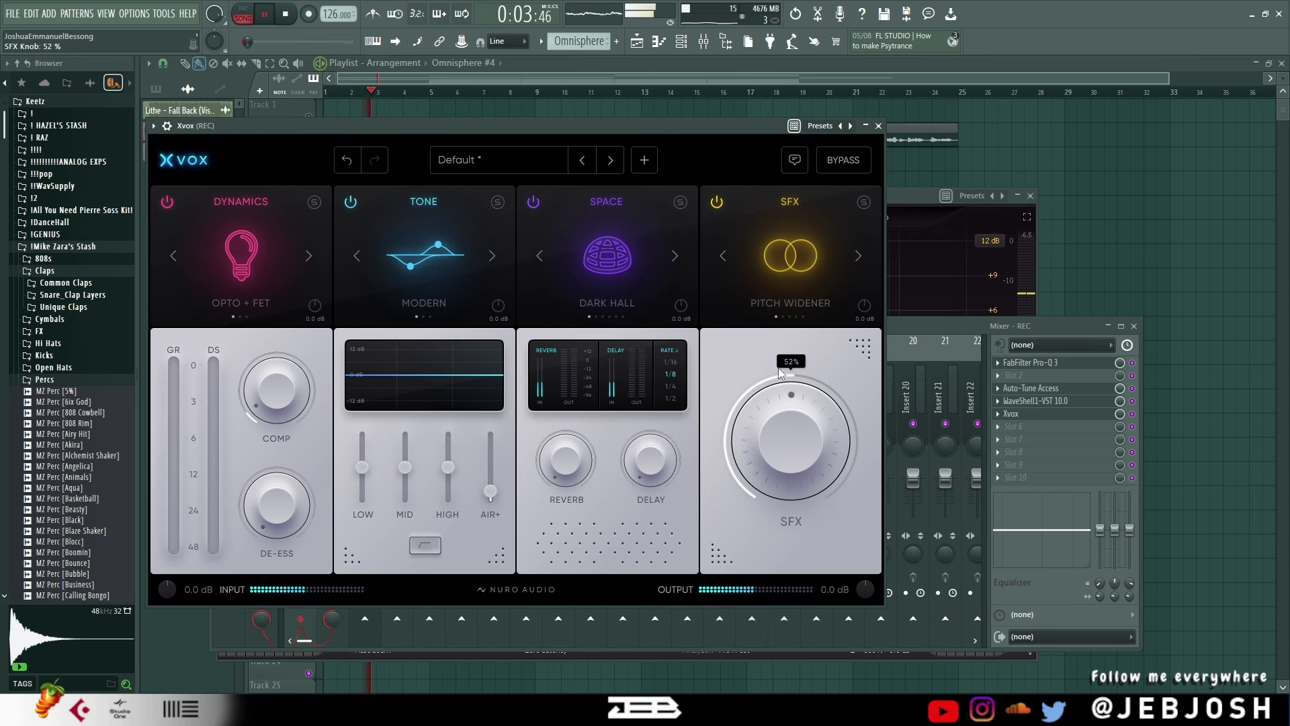
click(878, 126)
click(1021, 375)
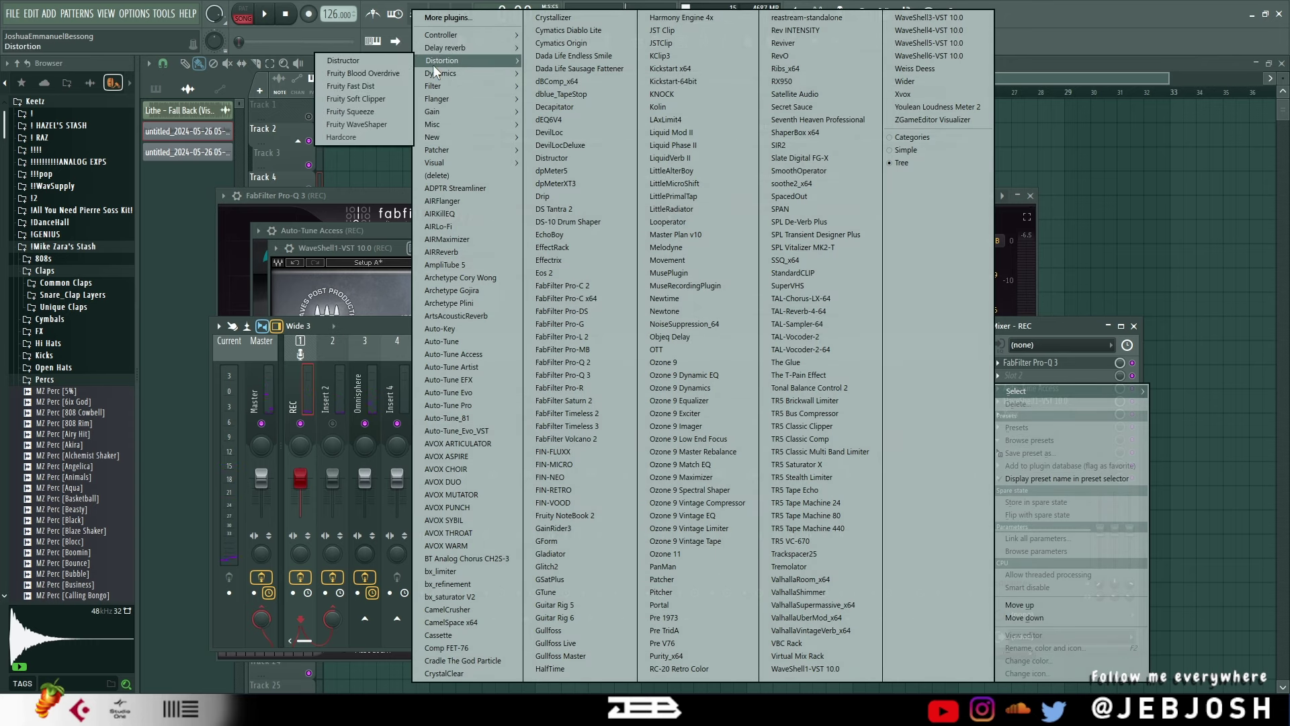
Load Fruity Flanger onto the REC vocal and lower its mix level while auditioning.
mouse_move(433, 86)
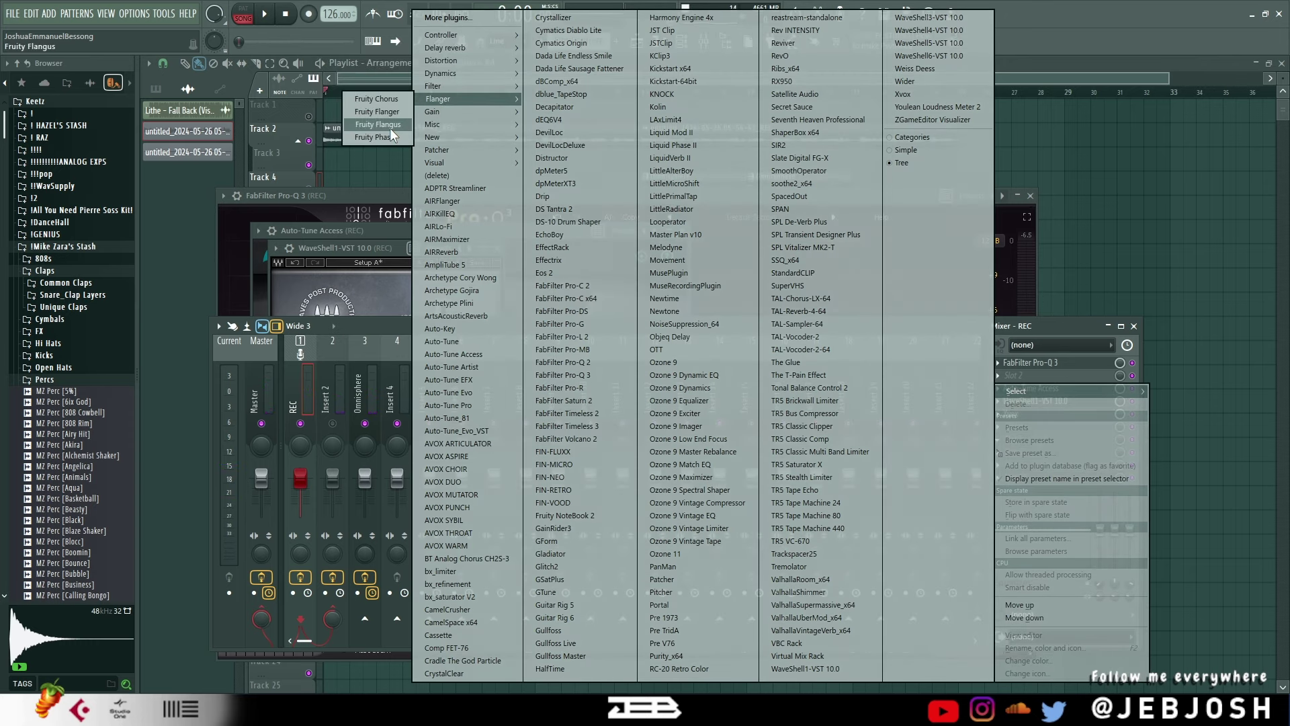
click(392, 112)
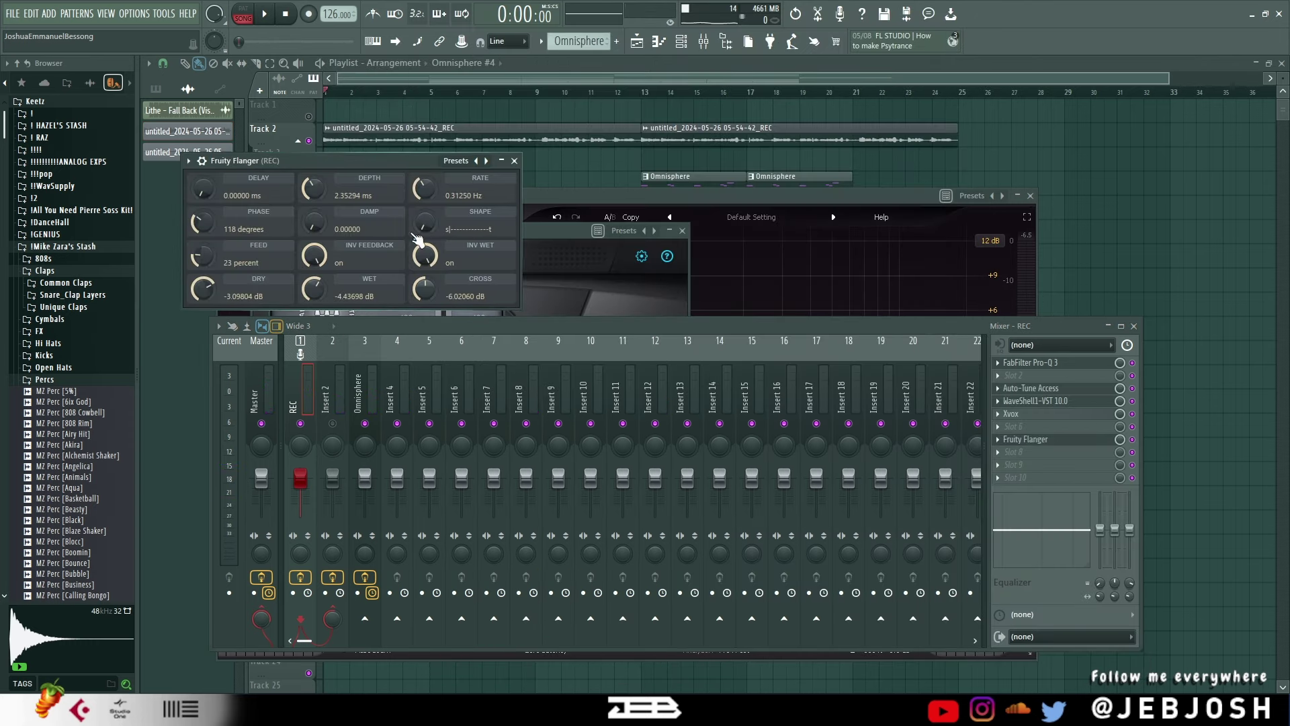
key(space)
drag(1119, 440, 1119, 460)
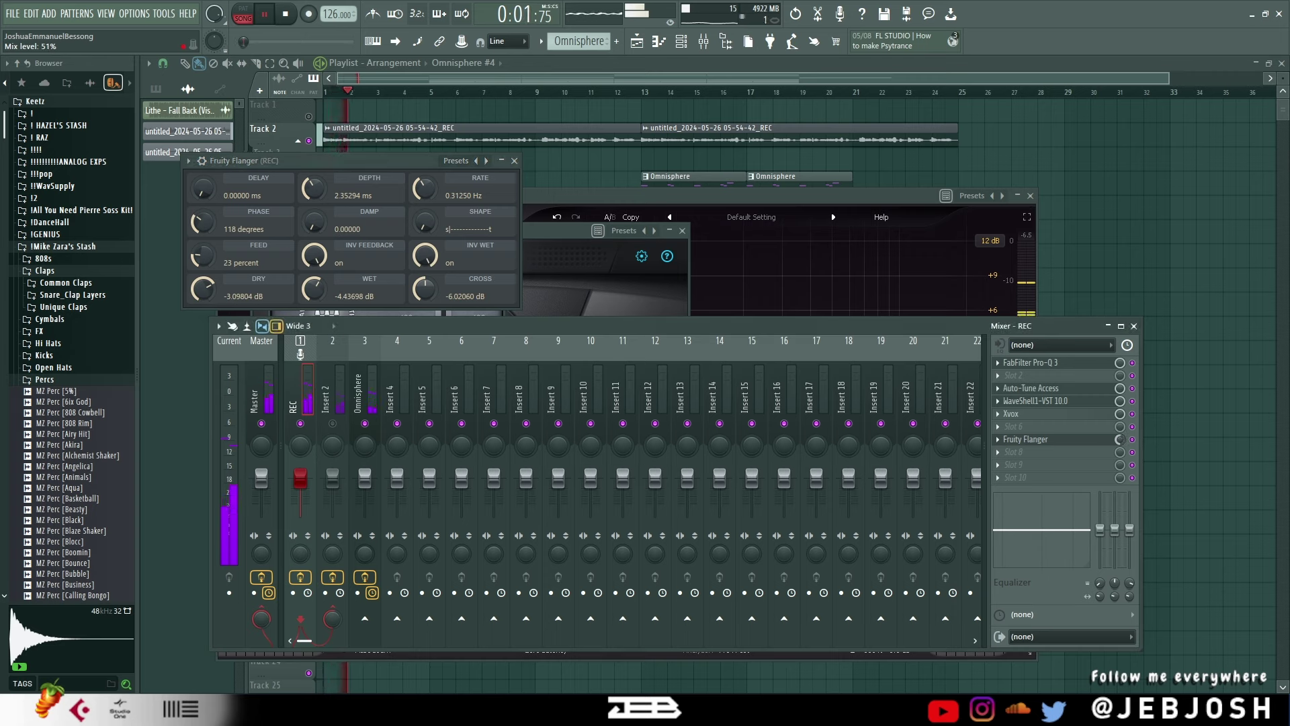
key(space)
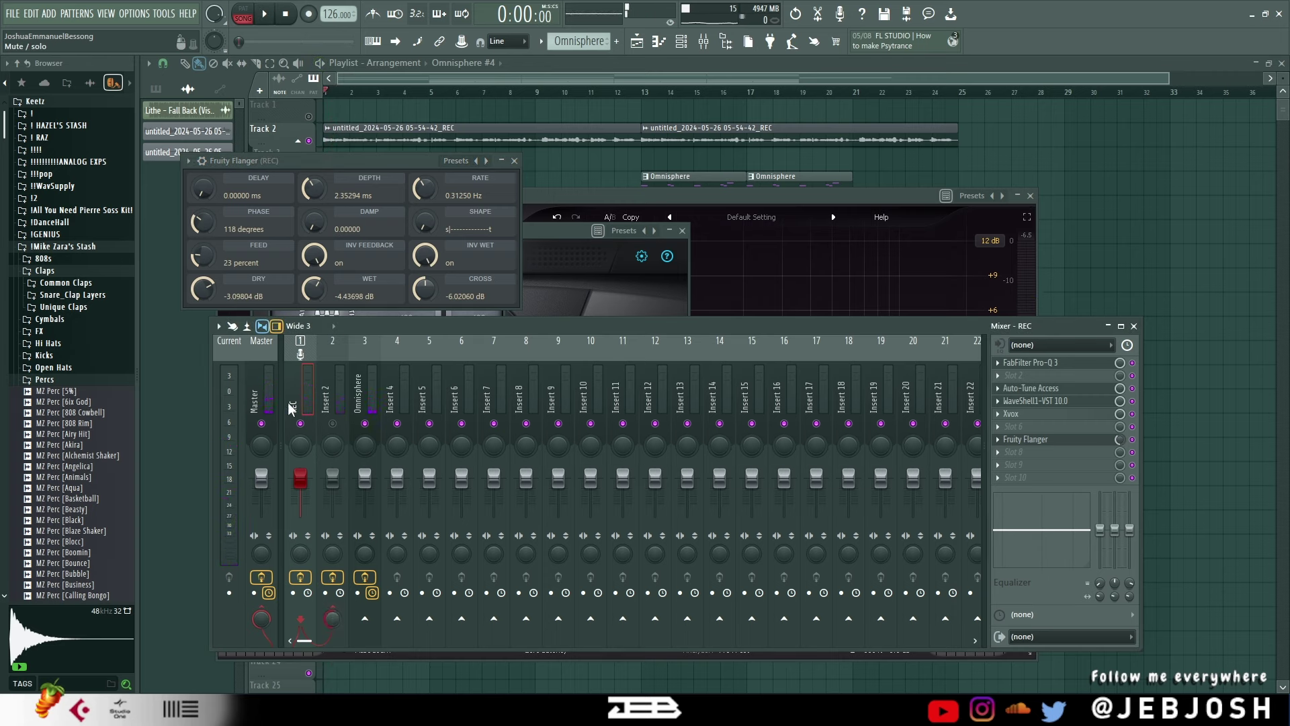
key(space)
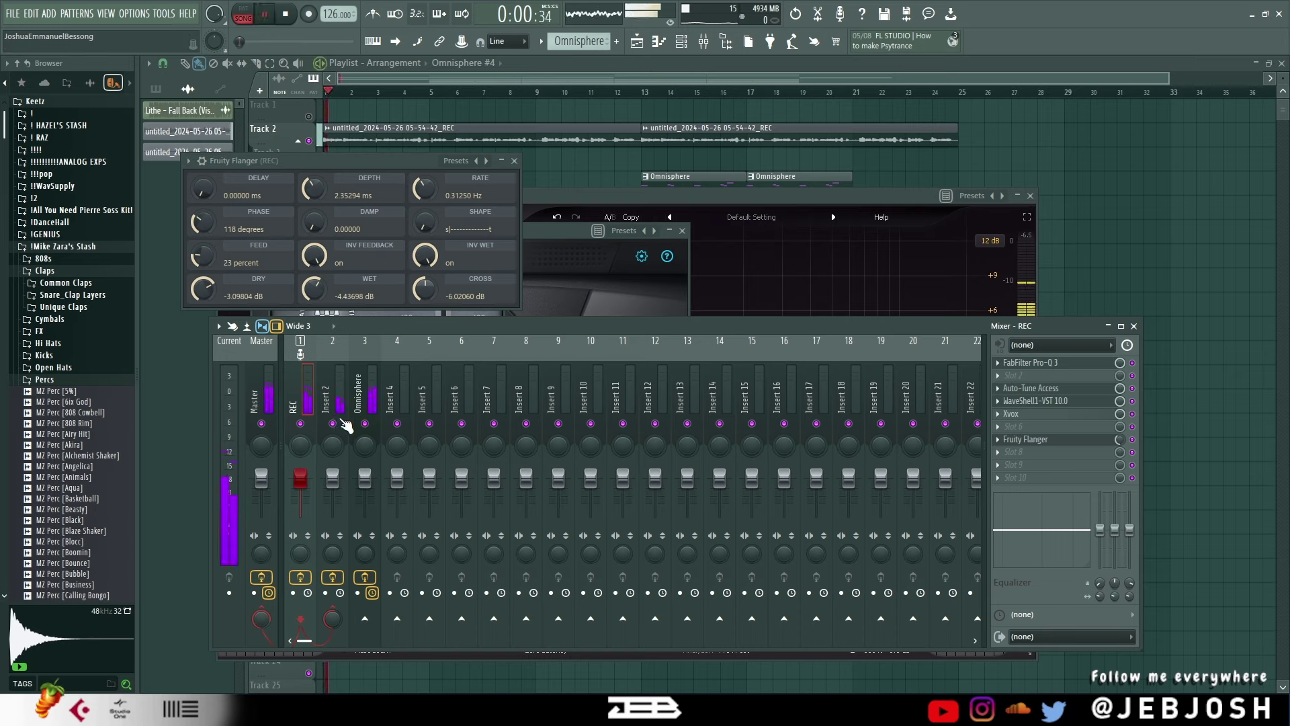
Add Fruity Delay 3 to the vocal with a lowered wet level, then close all windows with F12.
click(1018, 430)
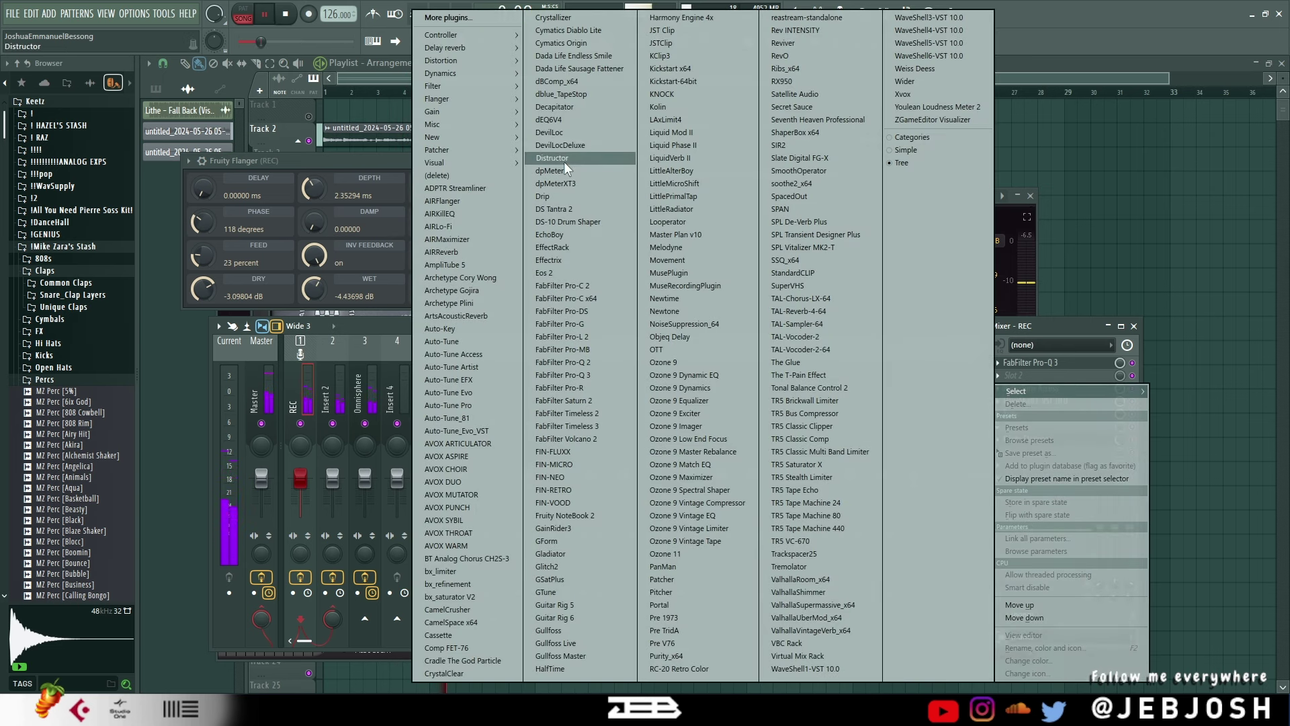
mouse_move(486, 46)
click(401, 73)
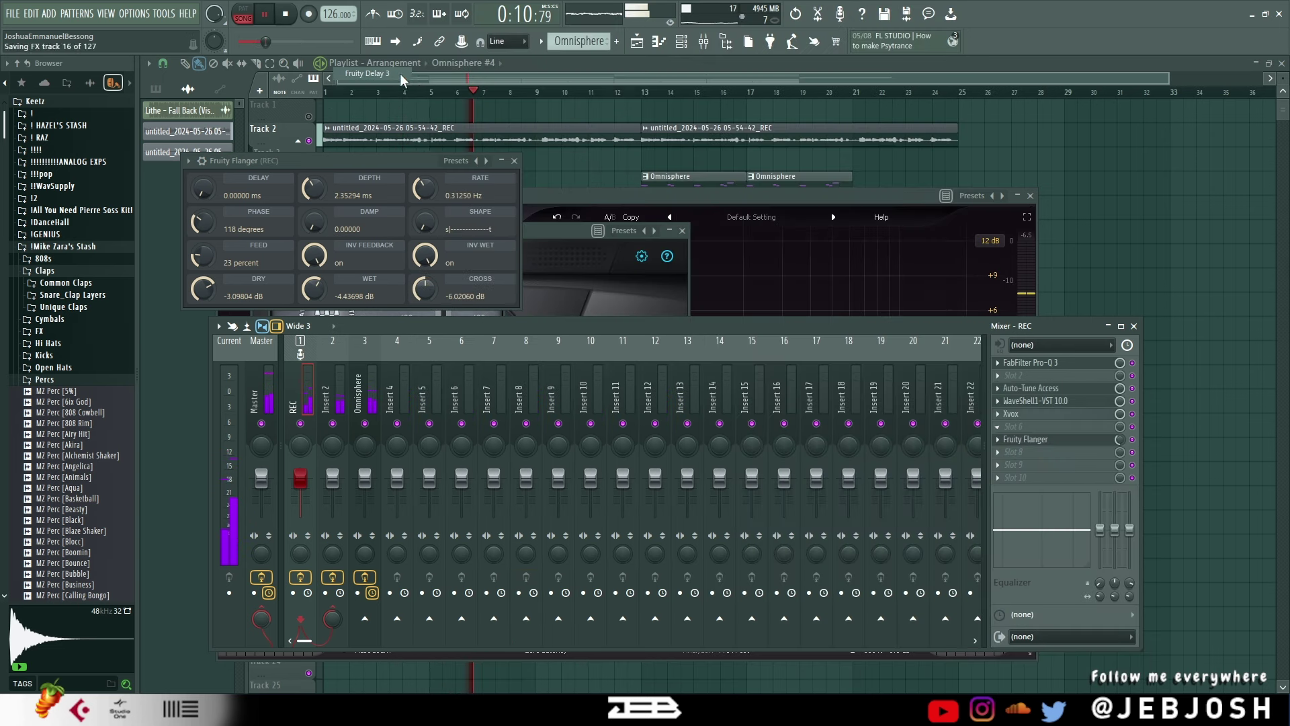
key(space)
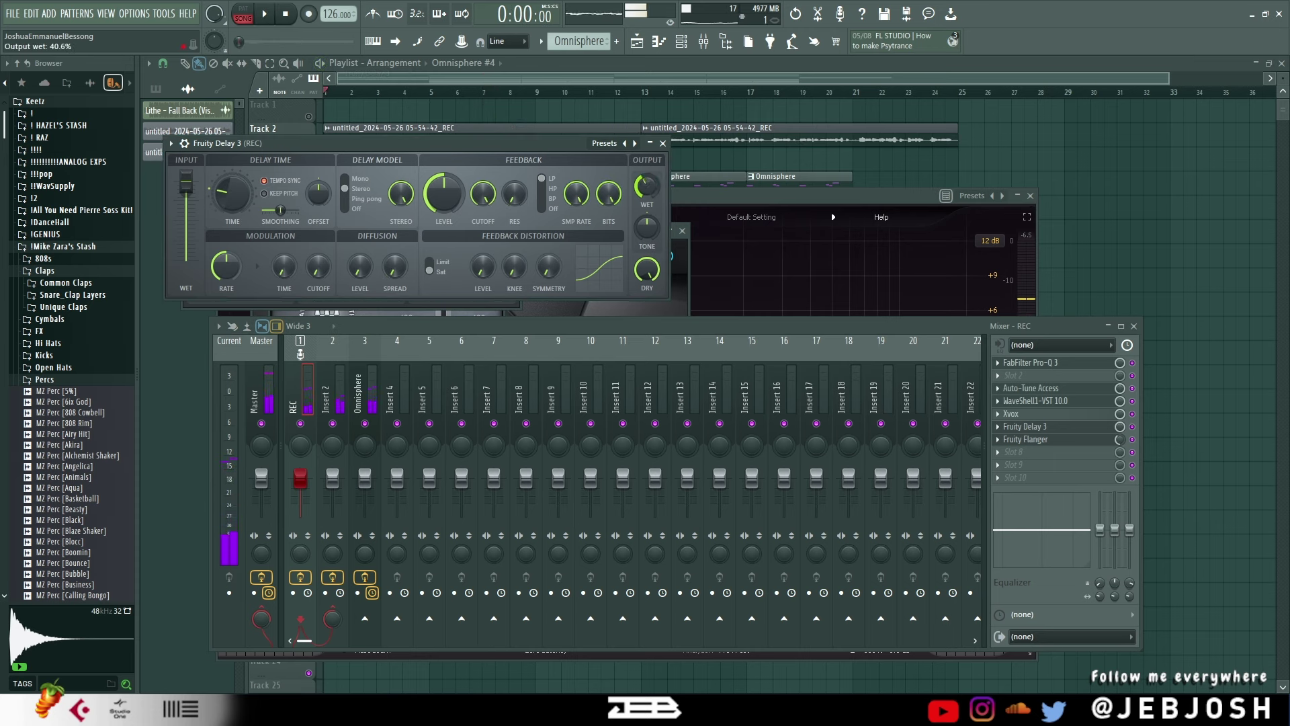
key(space)
drag(647, 187, 645, 192)
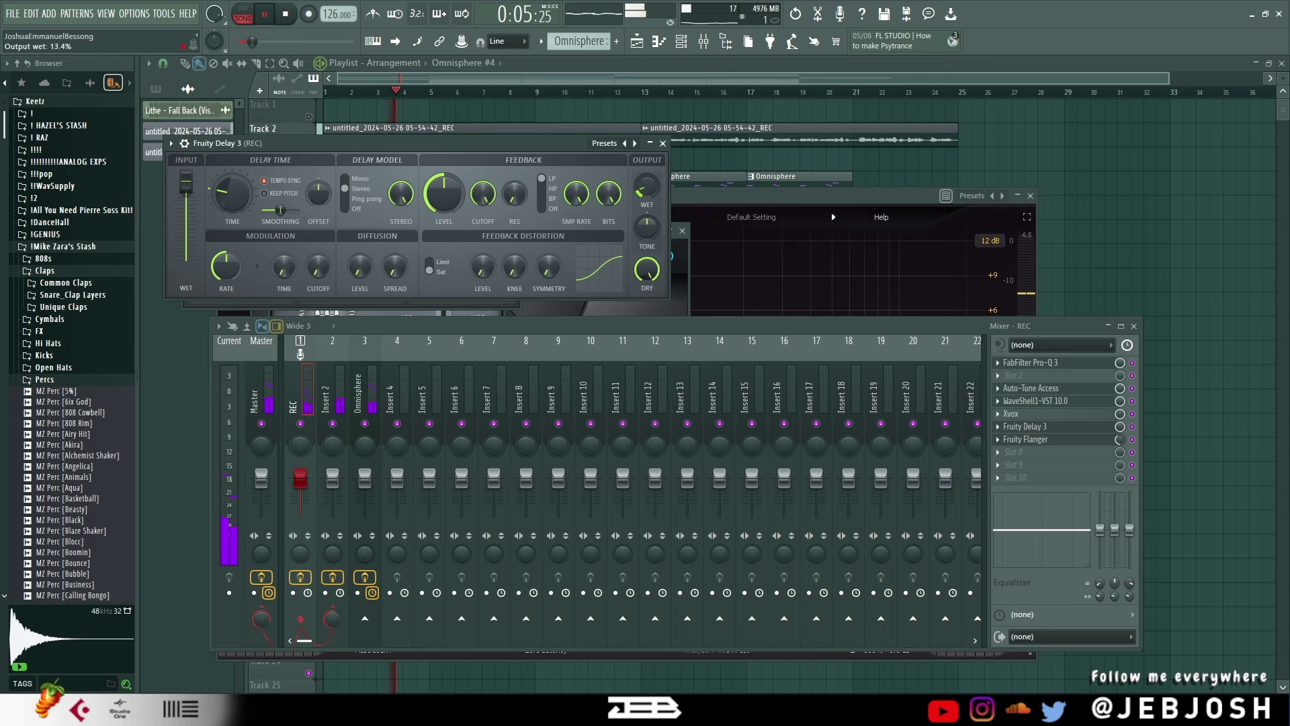
key(F12)
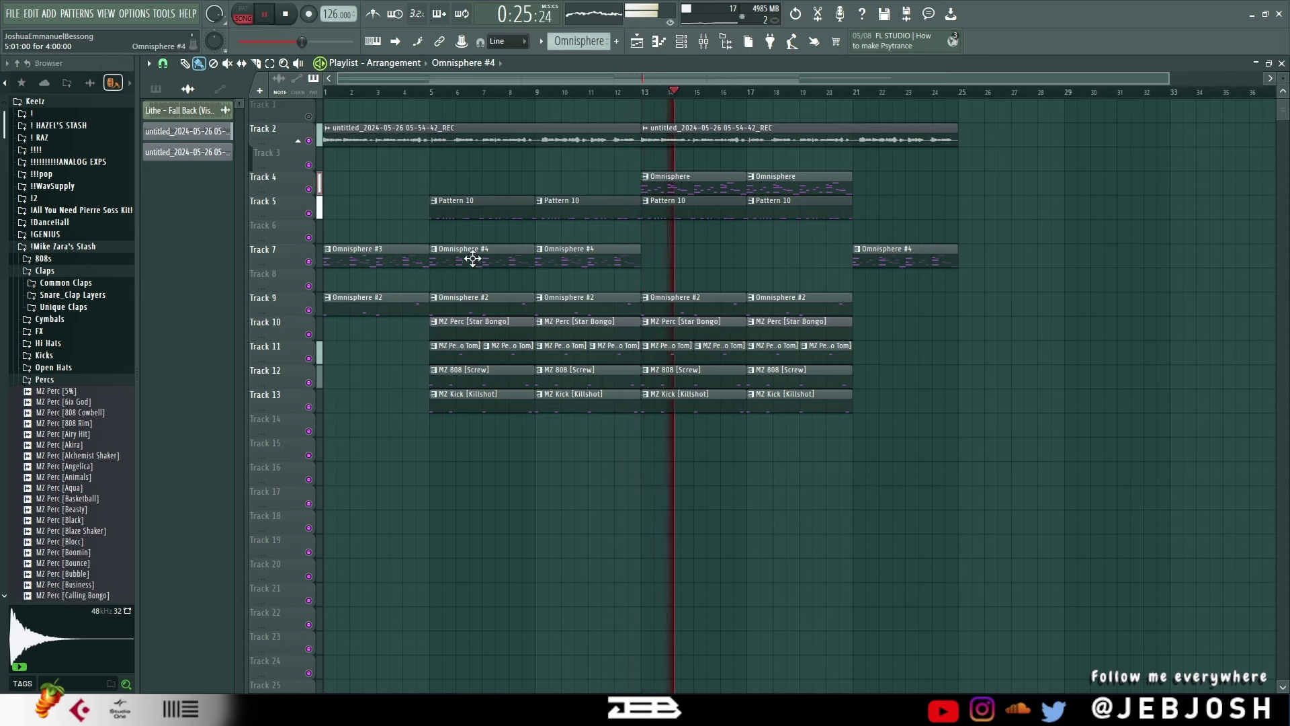
Stop playback and switch to the OBS Studio window.
key(space)
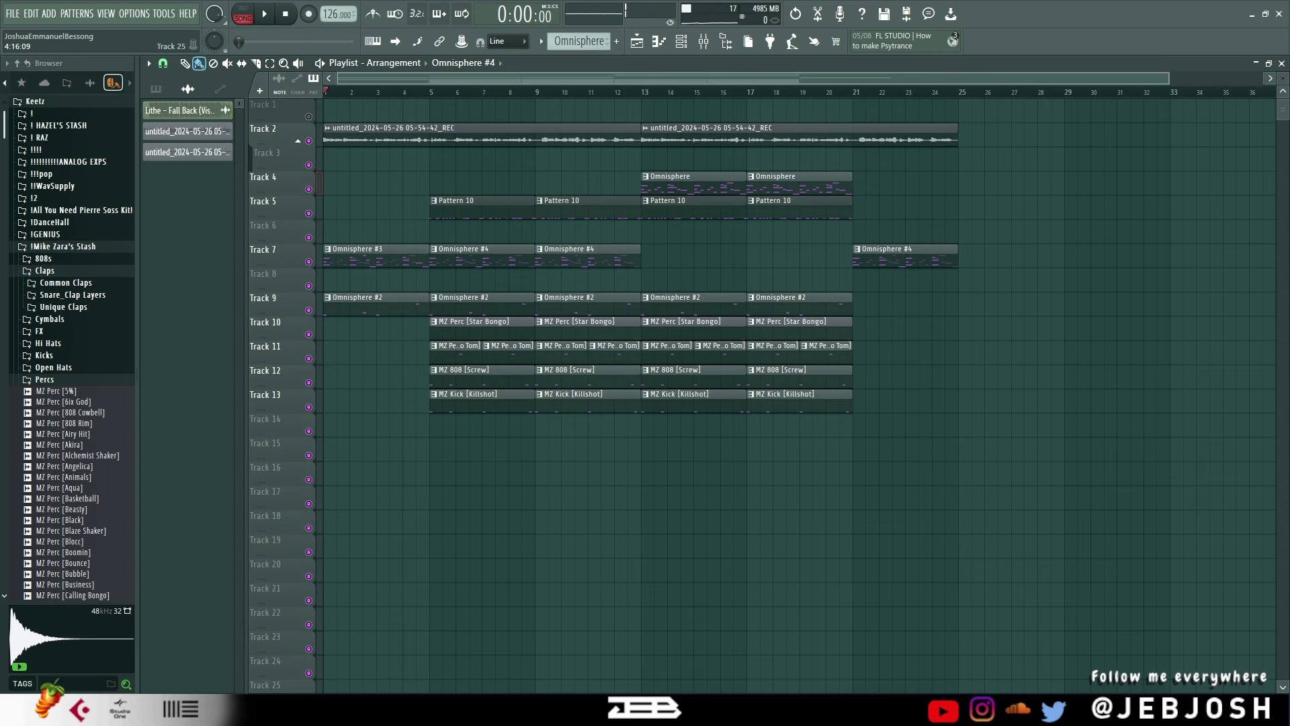
mouse_move(319, 711)
click(346, 663)
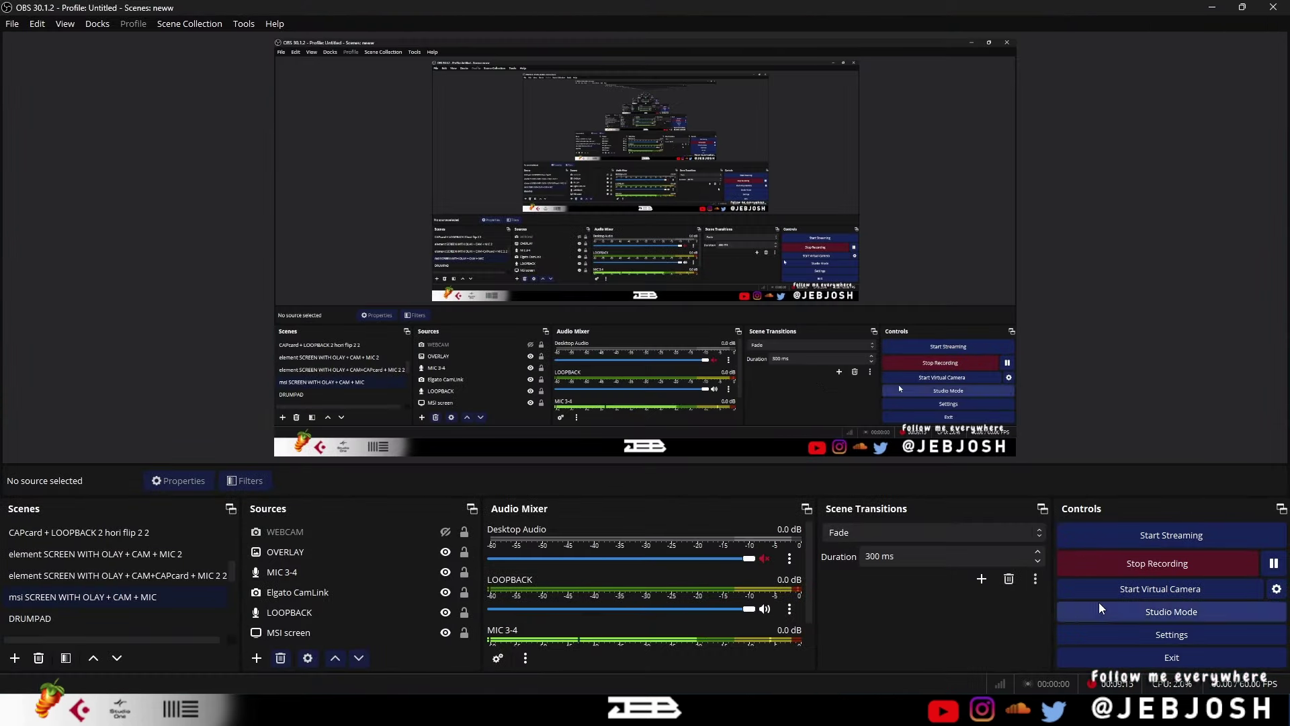